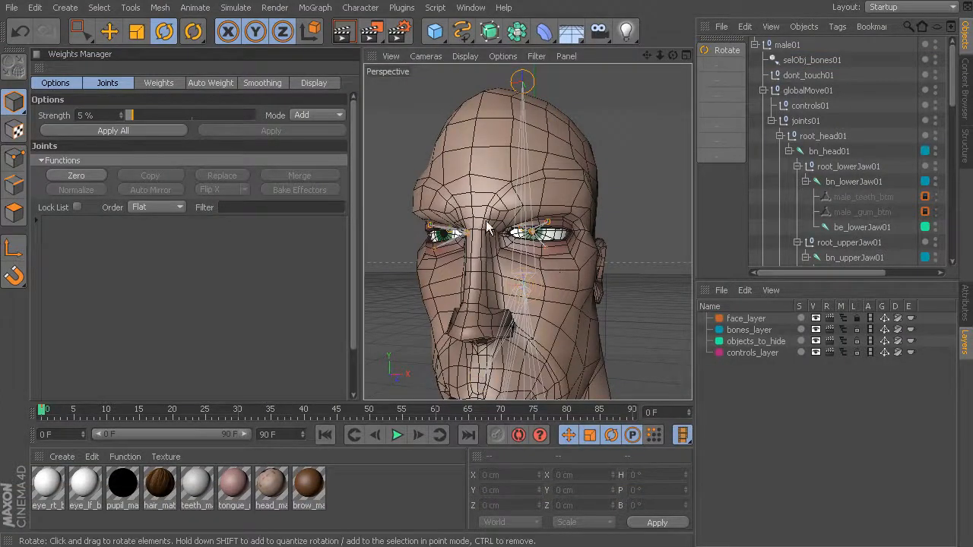
# - Collapse the Weights Manager and enlarge the Right view, framed on the neck and the space behind it
pyautogui.moveTo(574, 266); pyautogui.dragTo(488, 278)
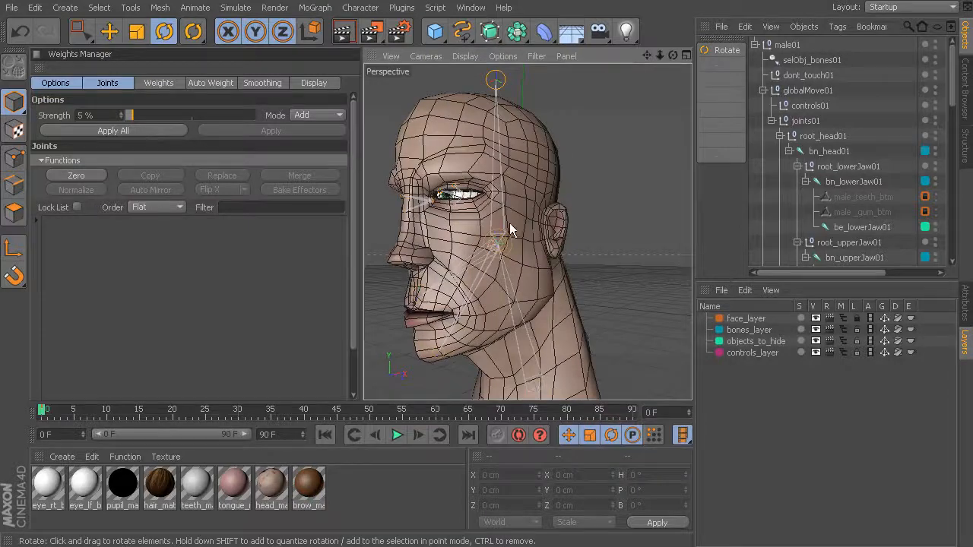
pyautogui.click(36, 55)
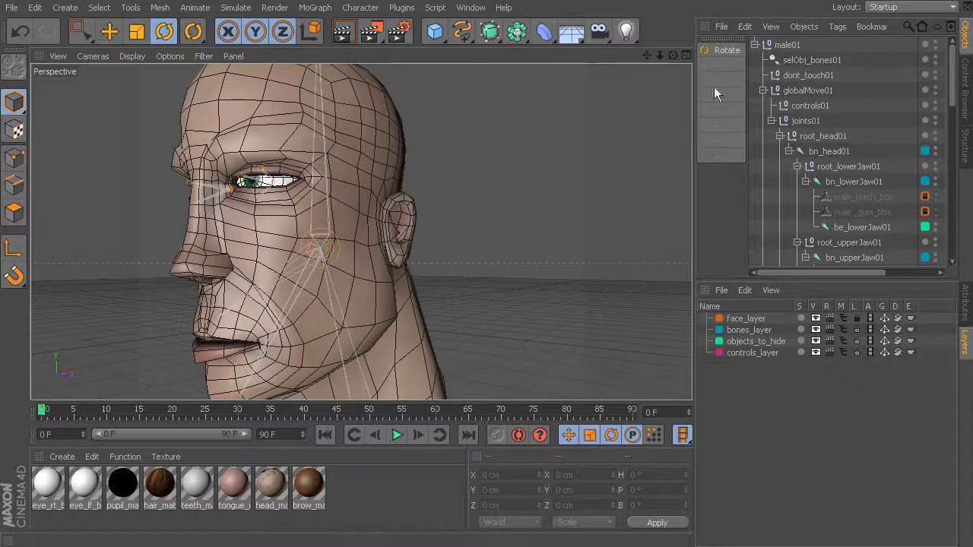
pyautogui.keyDown('alt'); pyautogui.moveTo(488, 237); pyautogui.dragTo(399, 219); pyautogui.keyUp('alt')
pyautogui.middleClick(396, 219)
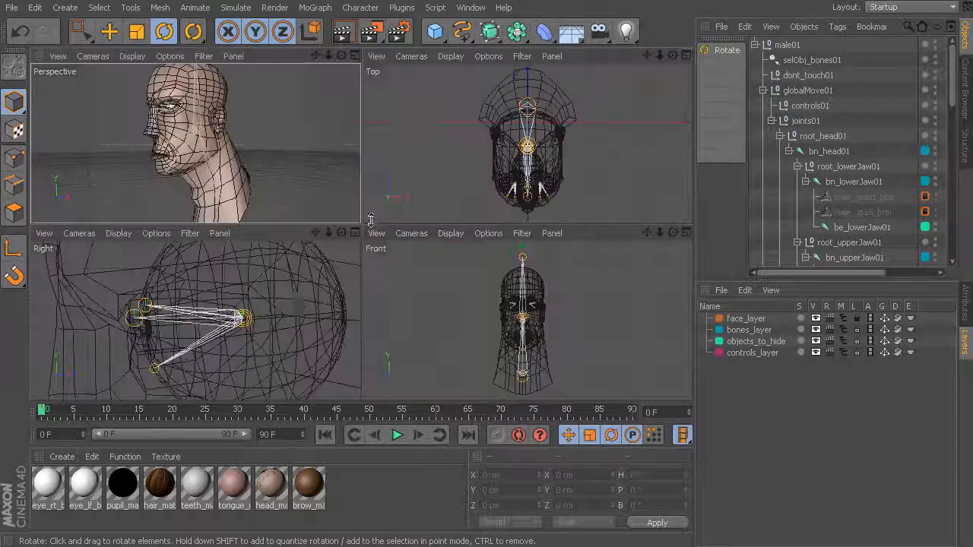
pyautogui.middleClick(249, 331)
pyautogui.keyDown('alt'); pyautogui.moveTo(485, 301); pyautogui.dragTo(417, 238); pyautogui.keyUp('alt')
pyautogui.keyDown('alt'); pyautogui.moveTo(418, 239); pyautogui.dragTo(308, 197, button='middle'); pyautogui.keyUp('alt')
pyautogui.keyDown('alt'); pyautogui.moveTo(309, 197); pyautogui.dragTo(491, 213, button='right'); pyautogui.keyUp('alt')
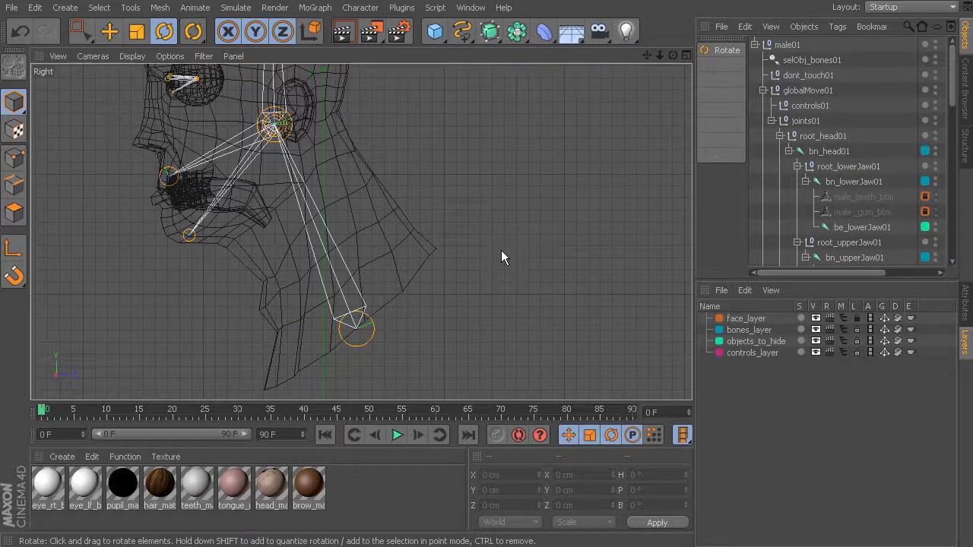
pyautogui.keyDown('alt'); pyautogui.moveTo(486, 263); pyautogui.dragTo(471, 266, button='middle'); pyautogui.keyUp('alt')
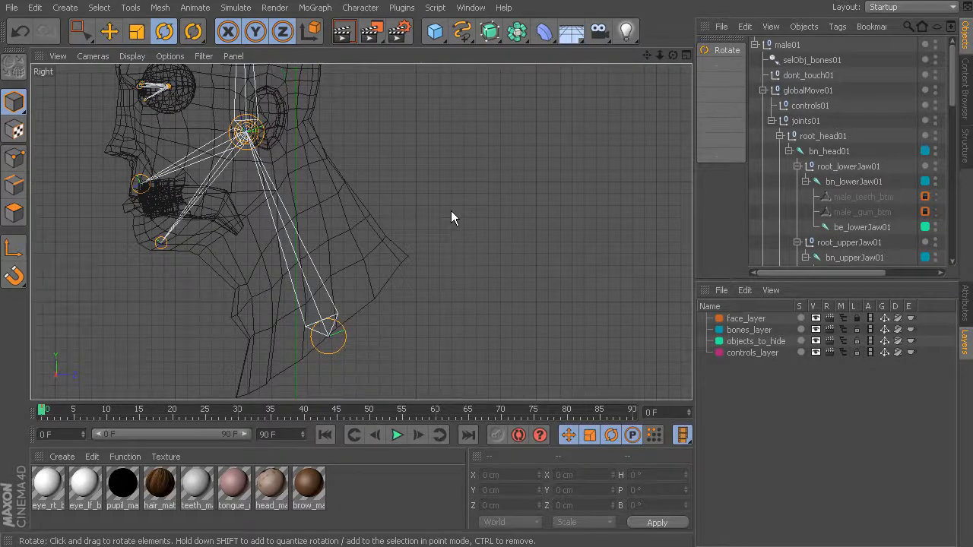
pyautogui.keyDown('alt'); pyautogui.moveTo(479, 223); pyautogui.dragTo(449, 240, button='middle'); pyautogui.keyUp('alt')
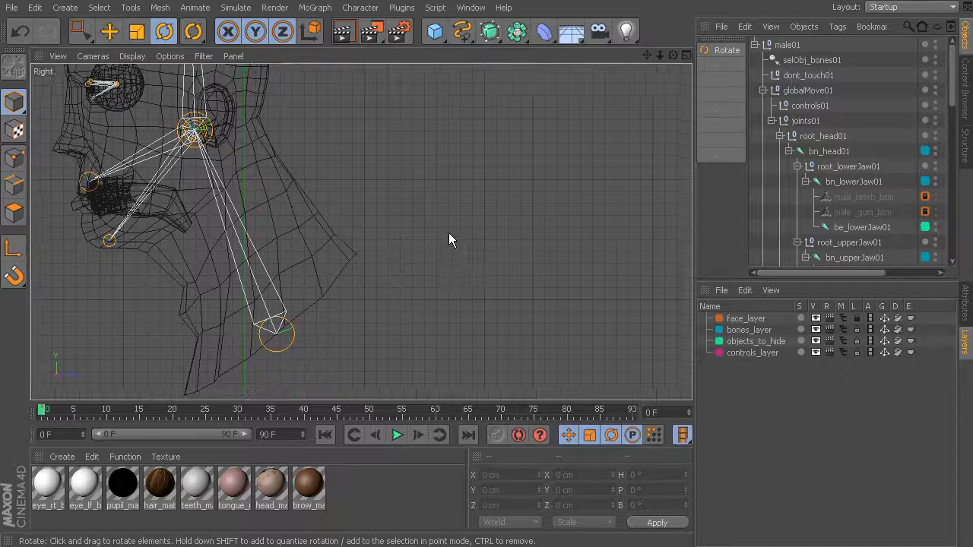
# - Start a Linear spline and enable 3D snapping with Axis Snapping off and Grid Snapping on
pyautogui.click(461, 32)
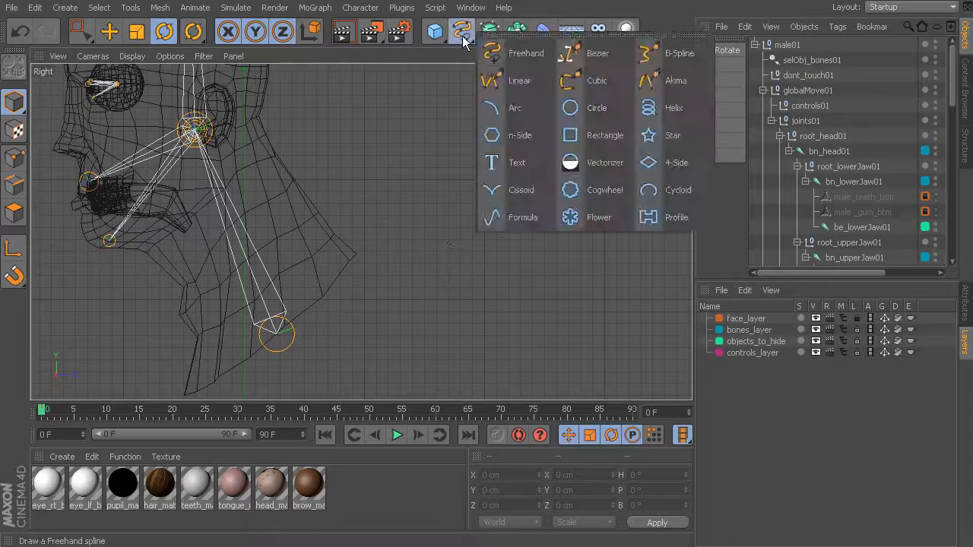
pyautogui.click(515, 84)
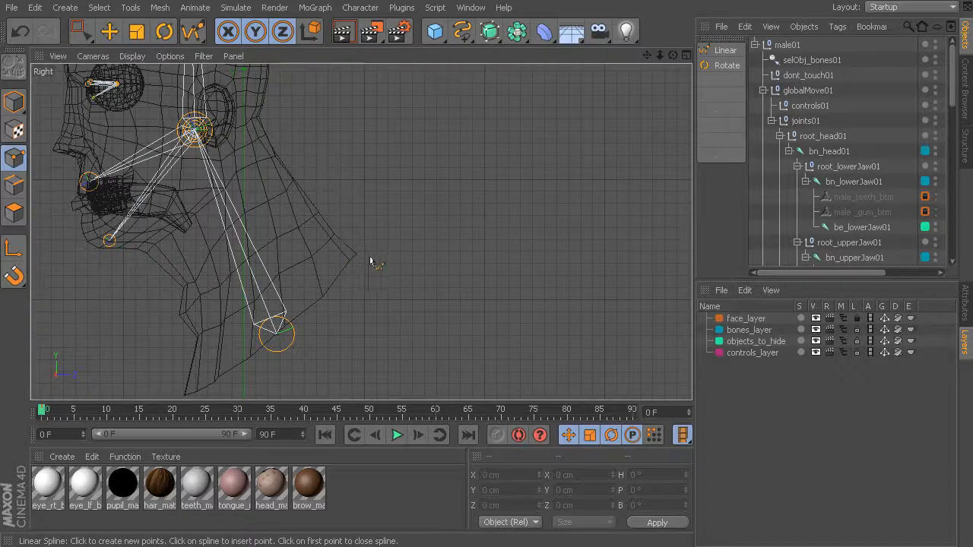
pyautogui.click(14, 275)
pyautogui.moveTo(72, 209); pyautogui.dragTo(106, 164)
pyautogui.click(103, 169)
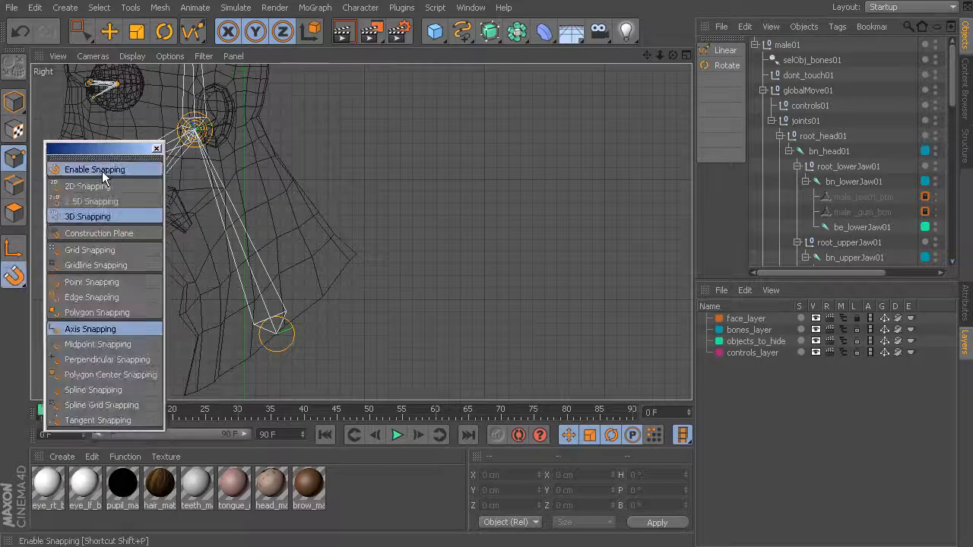
pyautogui.click(80, 329)
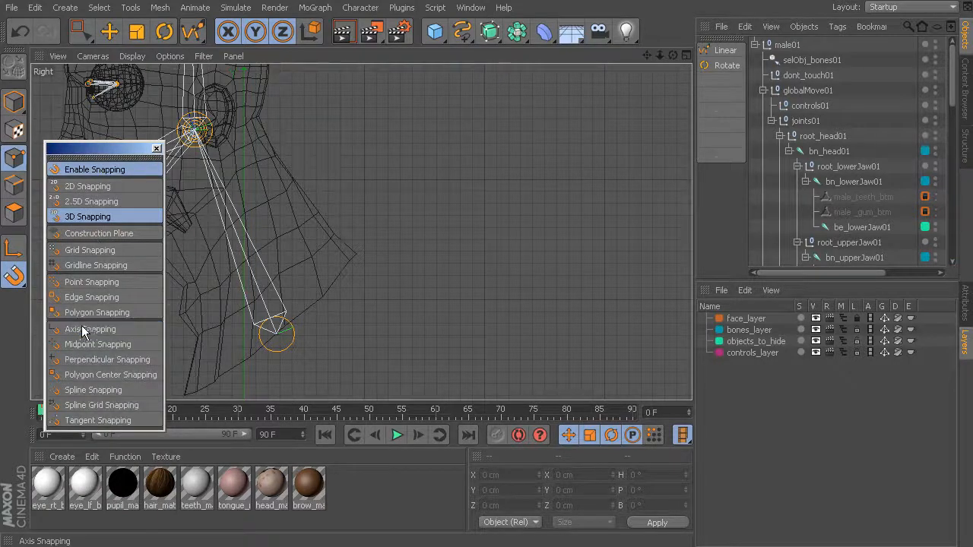
pyautogui.click(89, 252)
pyautogui.keyDown('alt'); pyautogui.moveTo(407, 224); pyautogui.dragTo(471, 222, button='middle'); pyautogui.keyUp('alt')
pyautogui.moveTo(101, 149); pyautogui.dragTo(98, 88)
# - Draw a closed arrow-shaped spline behind the neck, pointing toward it, about 6 cm tall and 5 cm long
pyautogui.keyDown('alt'); pyautogui.moveTo(447, 235); pyautogui.dragTo(398, 251, button='middle'); pyautogui.keyUp('alt')
pyautogui.keyDown('alt'); pyautogui.moveTo(397, 251); pyautogui.dragTo(531, 284, button='right'); pyautogui.keyUp('alt')
pyautogui.keyDown('alt'); pyautogui.moveTo(398, 251); pyautogui.dragTo(361, 233, button='middle'); pyautogui.keyUp('alt')
pyautogui.keyDown('alt'); pyautogui.moveTo(360, 232); pyautogui.dragTo(454, 263, button='right'); pyautogui.keyUp('alt')
pyautogui.keyDown('alt'); pyautogui.moveTo(433, 224); pyautogui.dragTo(454, 233, button='middle'); pyautogui.keyUp('alt')
pyautogui.click(444, 219)
pyautogui.click(445, 170)
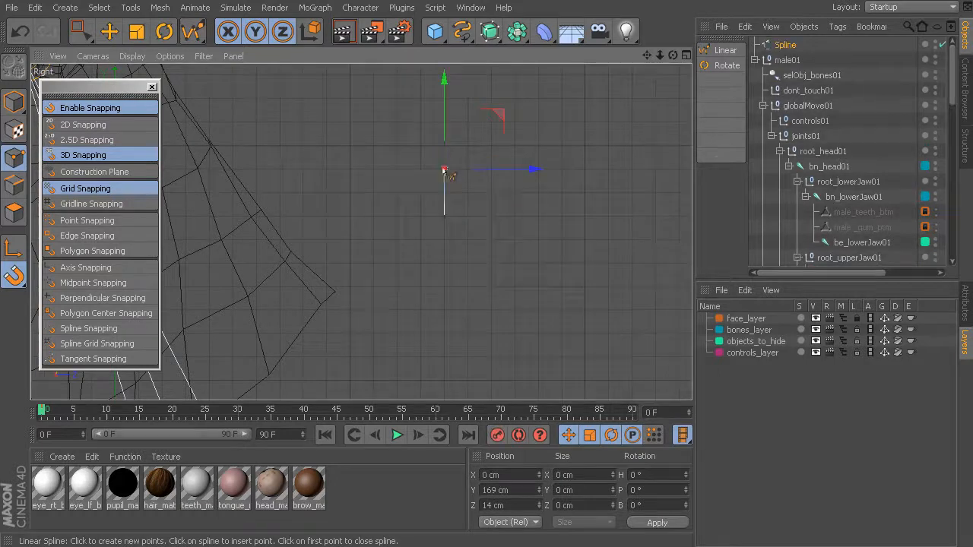
pyautogui.click(371, 241)
pyautogui.click(449, 309)
pyautogui.click(445, 263)
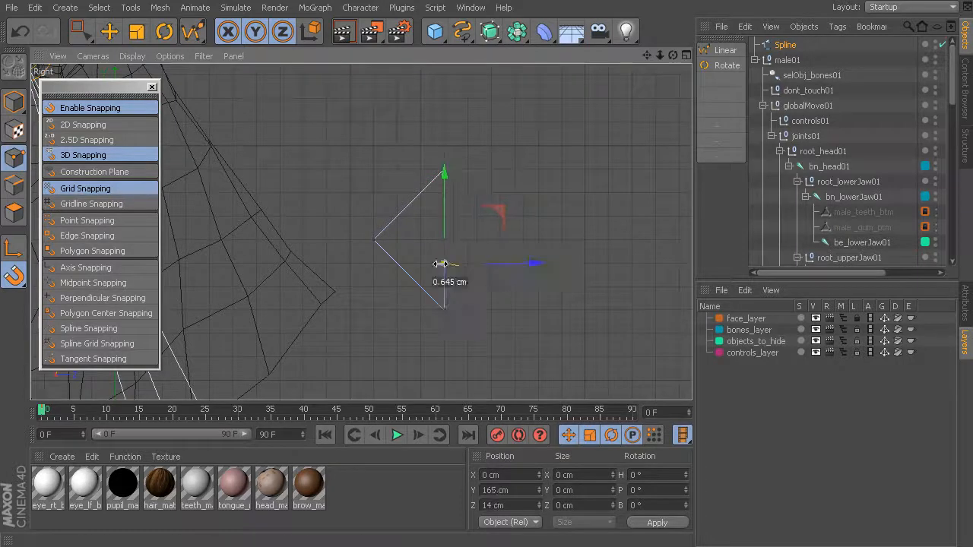
pyautogui.click(490, 264)
pyautogui.click(490, 219)
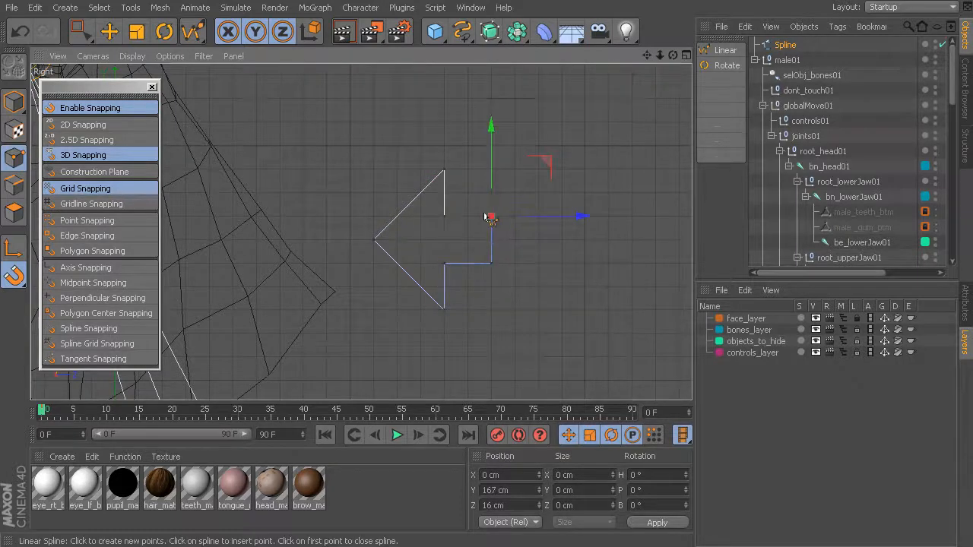
pyautogui.click(444, 216)
pyautogui.click(440, 213)
pyautogui.moveTo(449, 250)
pyautogui.keyDown('alt'); pyautogui.mouseDown(button='middle')
pyautogui.moveTo(399, 244)
pyautogui.moveTo(459, 275)
pyautogui.moveTo(434, 262)
pyautogui.mouseUp(button='middle'); pyautogui.keyUp('alt')
# - Select the four points of the arrow's shaft and scale them along Y to make the shaft thicker
pyautogui.press('space')
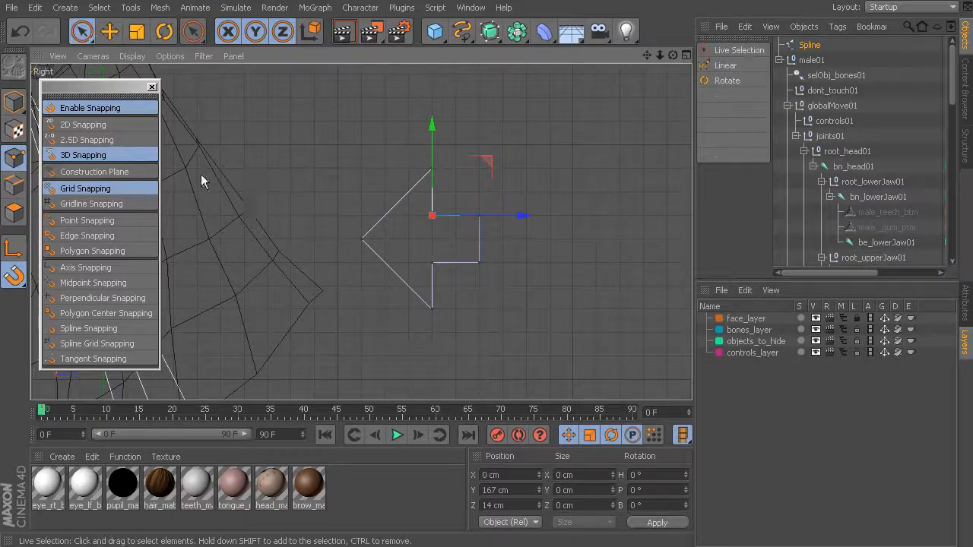
pyautogui.moveTo(82, 32); pyautogui.dragTo(153, 84)
pyautogui.moveTo(524, 290); pyautogui.dragTo(411, 196)
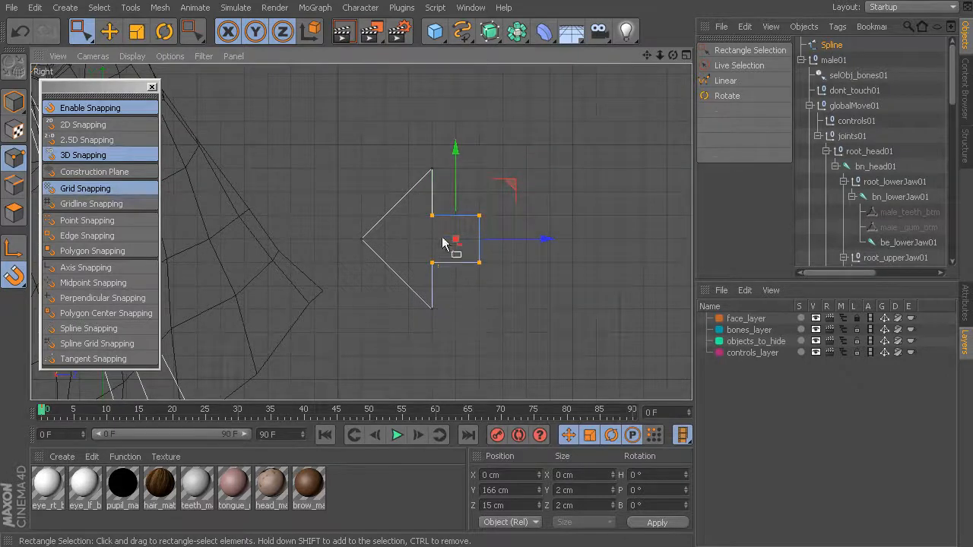
pyautogui.press('t')
pyautogui.moveTo(459, 147); pyautogui.dragTo(456, 79)
# - In the Perspective view, select all points of the arrow and enlarge it to about 7.86 cm by 6.55 cm
pyautogui.keyDown('alt'); pyautogui.moveTo(497, 245); pyautogui.dragTo(430, 231, button='right'); pyautogui.keyUp('alt')
pyautogui.middleClick(414, 229)
pyautogui.middleClick(287, 177)
pyautogui.keyDown('alt'); pyautogui.moveTo(402, 261); pyautogui.dragTo(461, 277); pyautogui.keyUp('alt')
pyautogui.click(86, 36)
pyautogui.moveTo(527, 326); pyautogui.dragTo(433, 200)
pyautogui.keyDown('alt'); pyautogui.moveTo(482, 248); pyautogui.dragTo(458, 237, button='middle'); pyautogui.keyUp('alt')
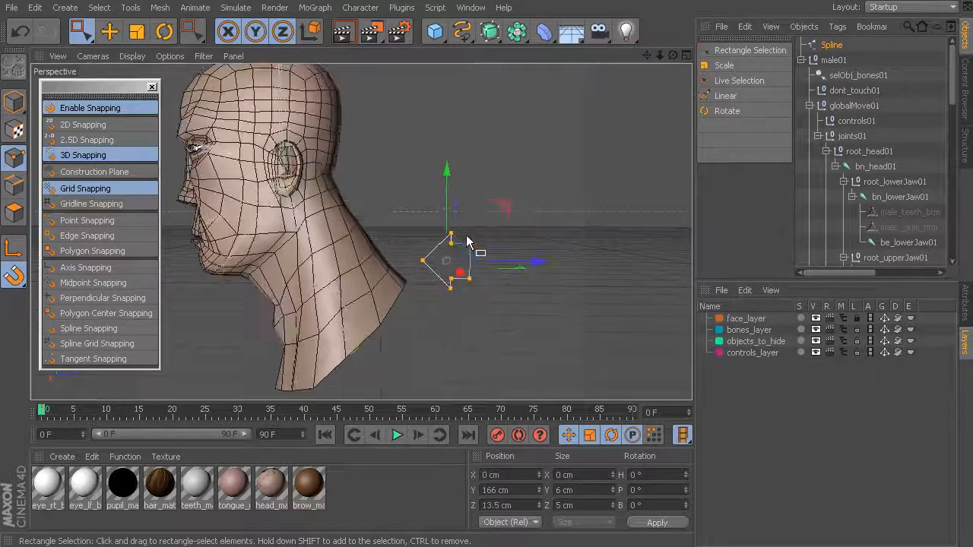
pyautogui.press('t')
pyautogui.moveTo(455, 259); pyautogui.dragTo(523, 256)
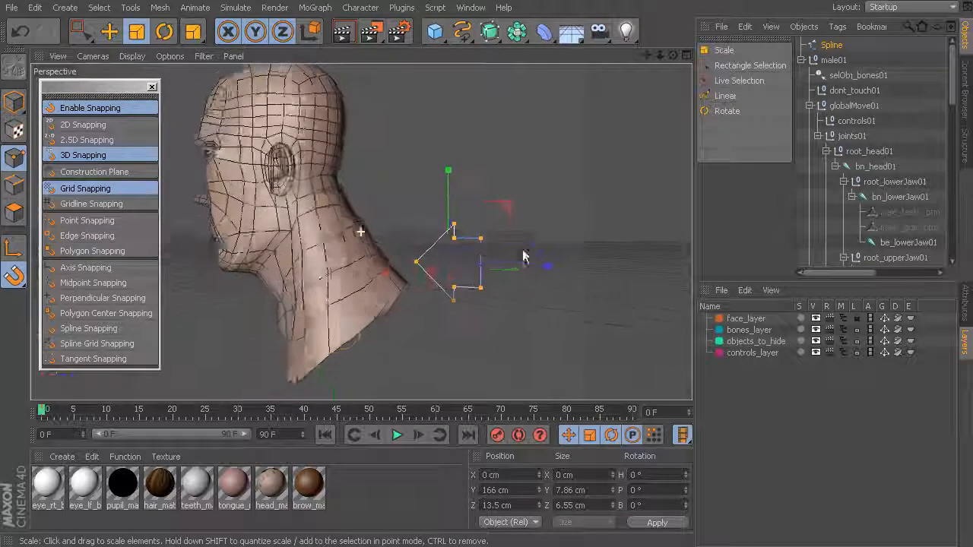
# - Return to model mode and center the spline's axis on the arrow shape
pyautogui.click(14, 101)
pyautogui.keyDown('alt'); pyautogui.moveTo(414, 243); pyautogui.dragTo(388, 220); pyautogui.keyUp('alt')
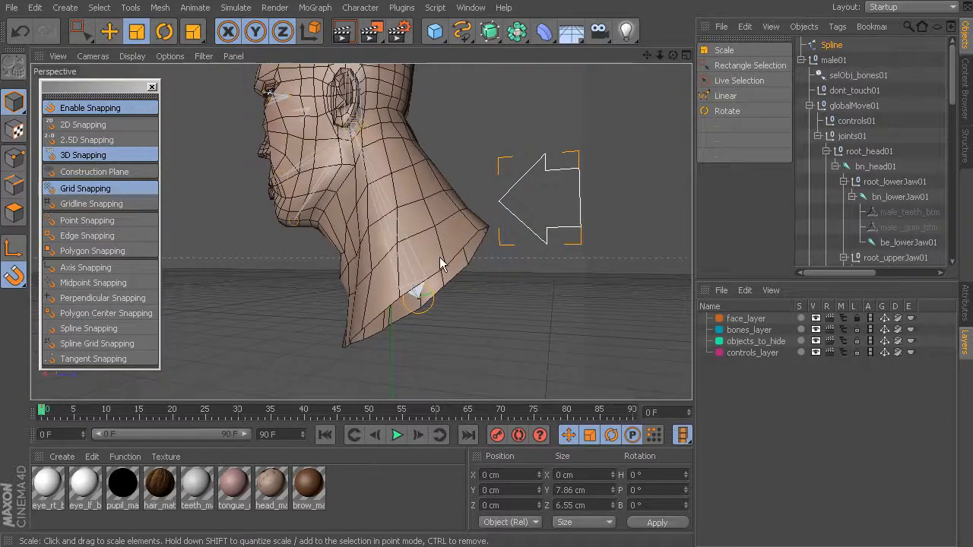
pyautogui.keyDown('alt'); pyautogui.moveTo(440, 258); pyautogui.dragTo(376, 269, button='middle'); pyautogui.keyUp('alt')
pyautogui.keyDown('alt'); pyautogui.moveTo(375, 270); pyautogui.dragTo(417, 267, button='right'); pyautogui.keyUp('alt')
pyautogui.keyDown('alt'); pyautogui.moveTo(417, 266); pyautogui.dragTo(469, 327); pyautogui.keyUp('alt')
pyautogui.keyDown('alt'); pyautogui.moveTo(469, 327); pyautogui.dragTo(334, 252, button='right'); pyautogui.keyUp('alt')
pyautogui.keyDown('alt'); pyautogui.moveTo(335, 252); pyautogui.dragTo(374, 280, button='middle'); pyautogui.keyUp('alt')
pyautogui.keyDown('alt'); pyautogui.moveTo(374, 280); pyautogui.dragTo(380, 325); pyautogui.keyUp('alt')
pyautogui.keyDown('alt'); pyautogui.moveTo(380, 325); pyautogui.dragTo(384, 202, button='middle'); pyautogui.keyUp('alt')
pyautogui.keyDown('alt'); pyautogui.moveTo(384, 202); pyautogui.dragTo(408, 179); pyautogui.keyUp('alt')
pyautogui.scroll(3, 408, 180)
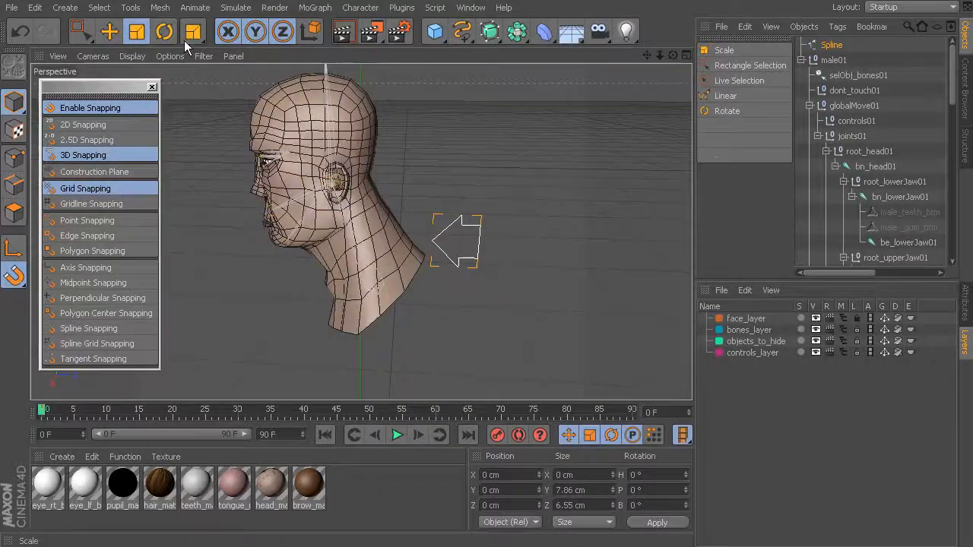
pyautogui.click(161, 8)
pyautogui.moveTo(186, 149)
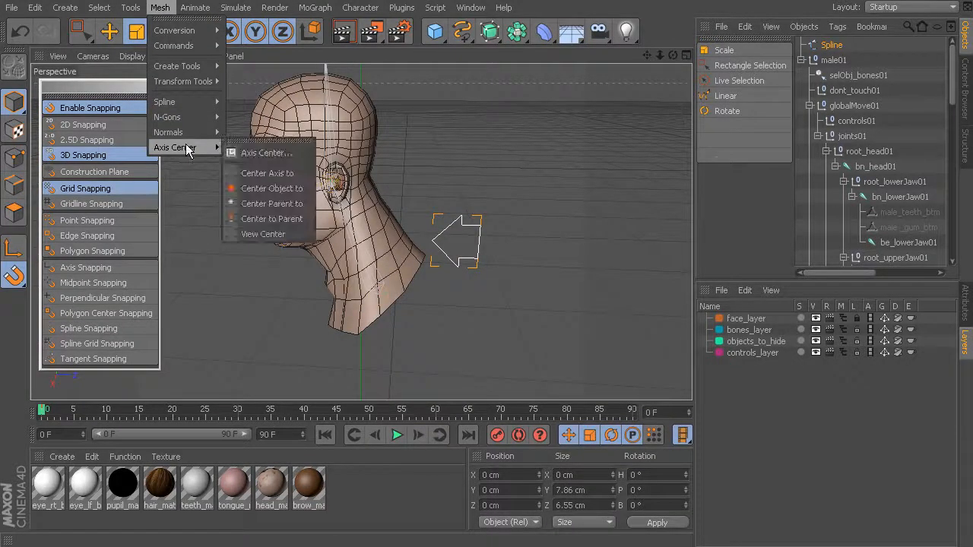
pyautogui.click(274, 173)
pyautogui.scroll(3, 465, 218)
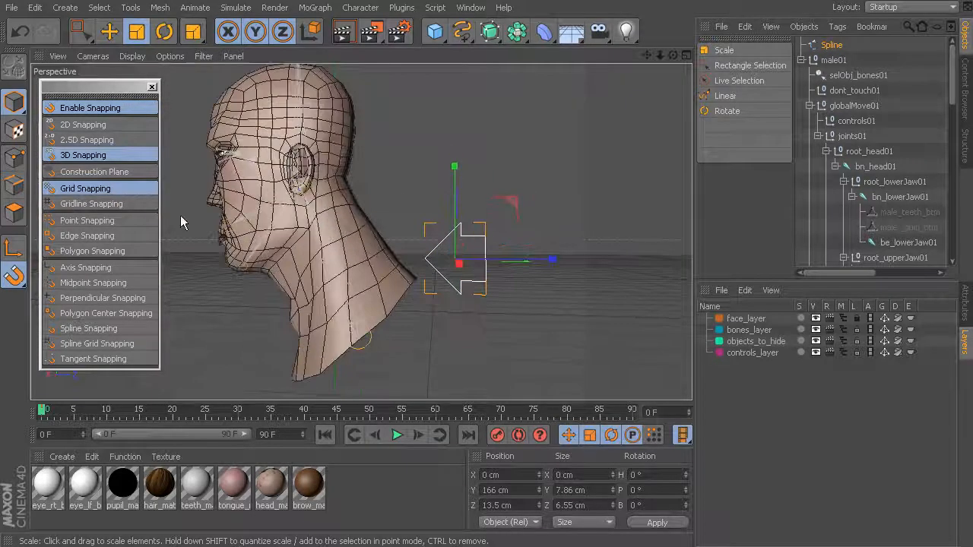
# - Replace Grid Snapping with Axis Snapping and move the arrow so its axis snaps onto the joint at the neck's base
pyautogui.click(98, 191)
pyautogui.click(98, 269)
pyautogui.keyDown('alt'); pyautogui.moveTo(443, 267); pyautogui.dragTo(425, 255, button='middle'); pyautogui.keyUp('alt')
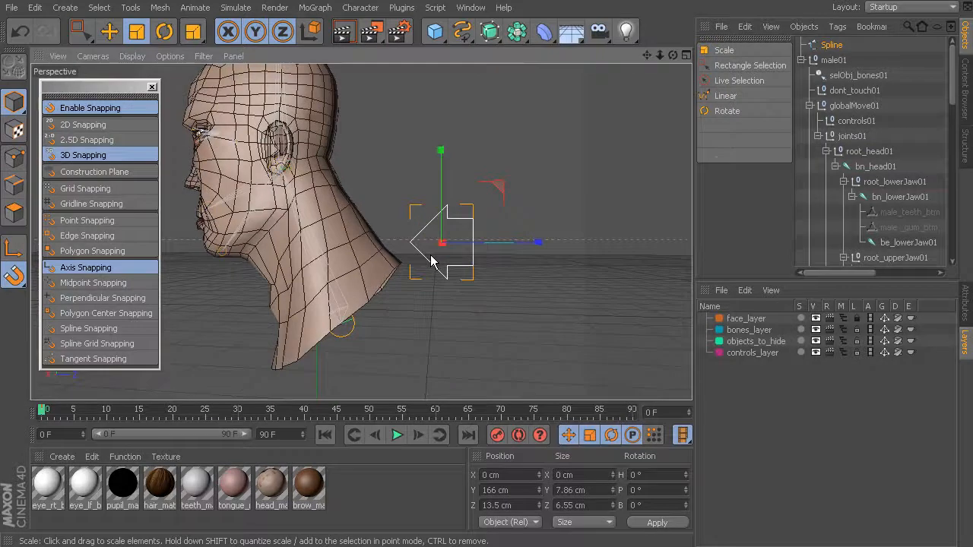
pyautogui.press('e')
pyautogui.scroll(2, 441, 228)
pyautogui.moveTo(465, 210); pyautogui.dragTo(342, 304)
# - Move only the arrow's points back behind the neck, to about Y 7.37 cm and Z 11.45 cm, leaving its axis on the joint
pyautogui.click(18, 160)
pyautogui.keyDown('alt'); pyautogui.moveTo(458, 285); pyautogui.dragTo(411, 274, button='right'); pyautogui.keyUp('alt')
pyautogui.keyDown('alt'); pyautogui.moveTo(411, 274); pyautogui.dragTo(515, 168); pyautogui.keyUp('alt')
pyautogui.keyDown('alt'); pyautogui.moveTo(428, 238); pyautogui.dragTo(494, 223); pyautogui.keyUp('alt')
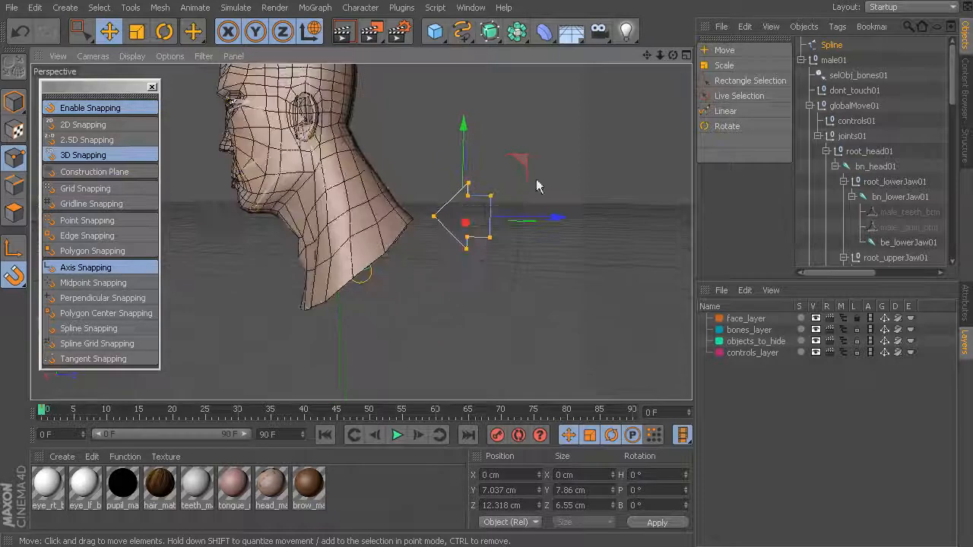
pyautogui.moveTo(522, 168); pyautogui.dragTo(513, 157)
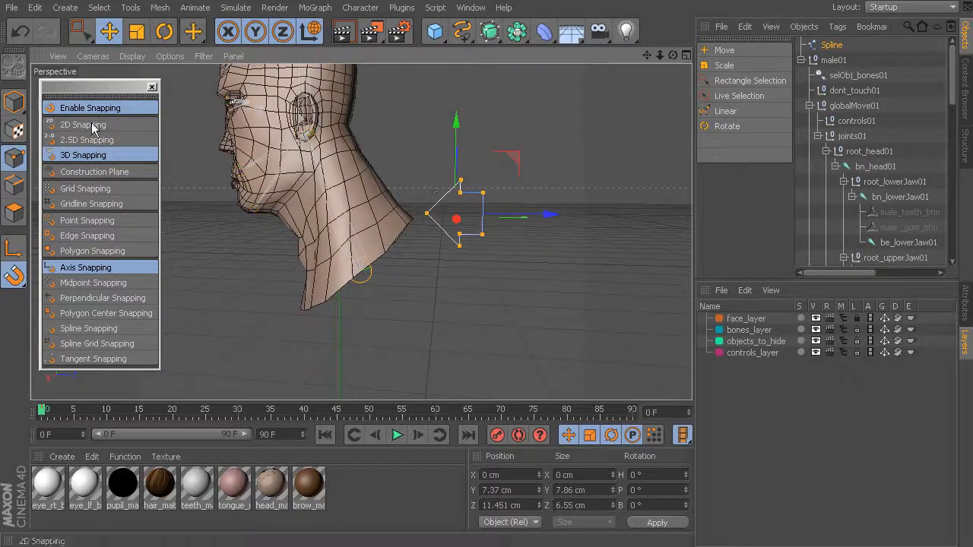
pyautogui.click(19, 105)
pyautogui.keyDown('alt'); pyautogui.moveTo(393, 169); pyautogui.dragTo(381, 195, button='middle'); pyautogui.keyUp('alt')
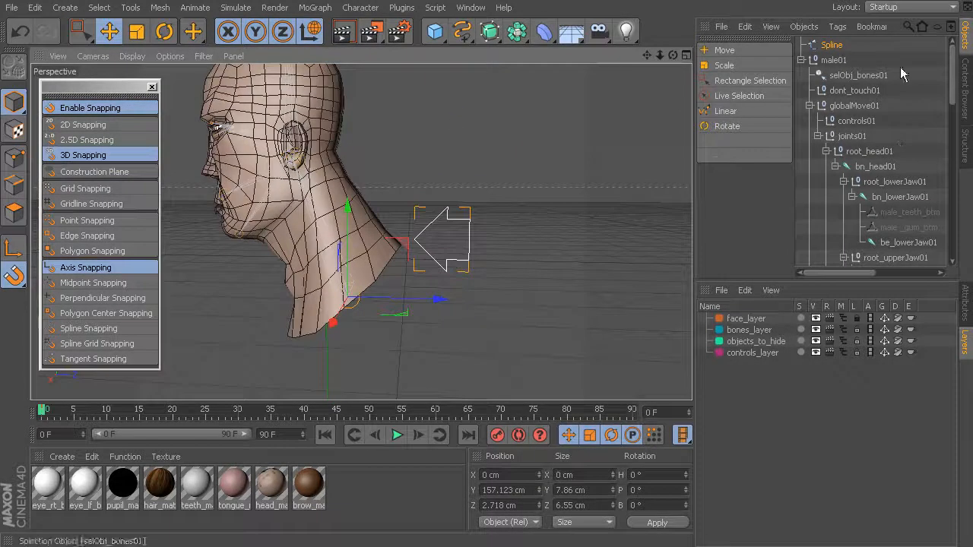
# - Rename the arrow spline anim_neck01 and make it a child of controls01
pyautogui.doubleClick(832, 45)
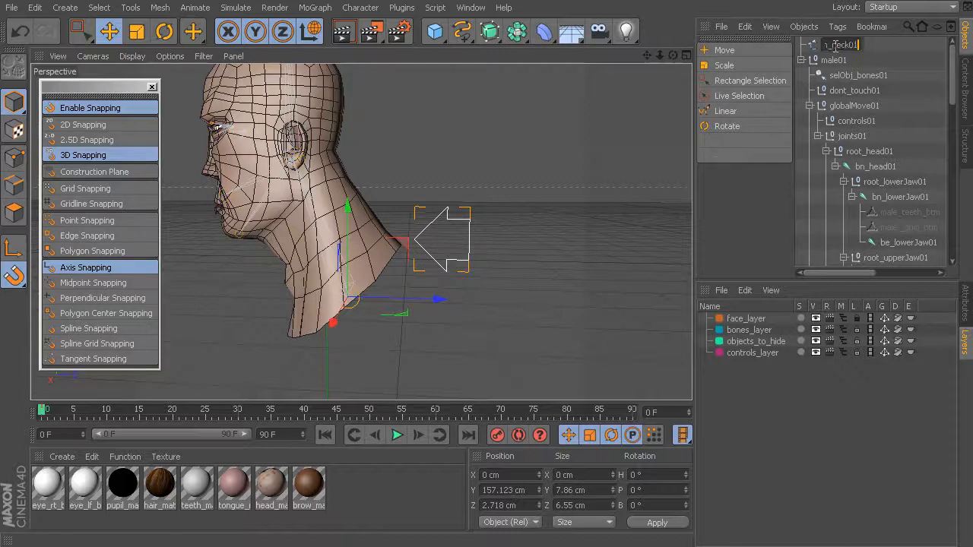
pyautogui.press('Return')
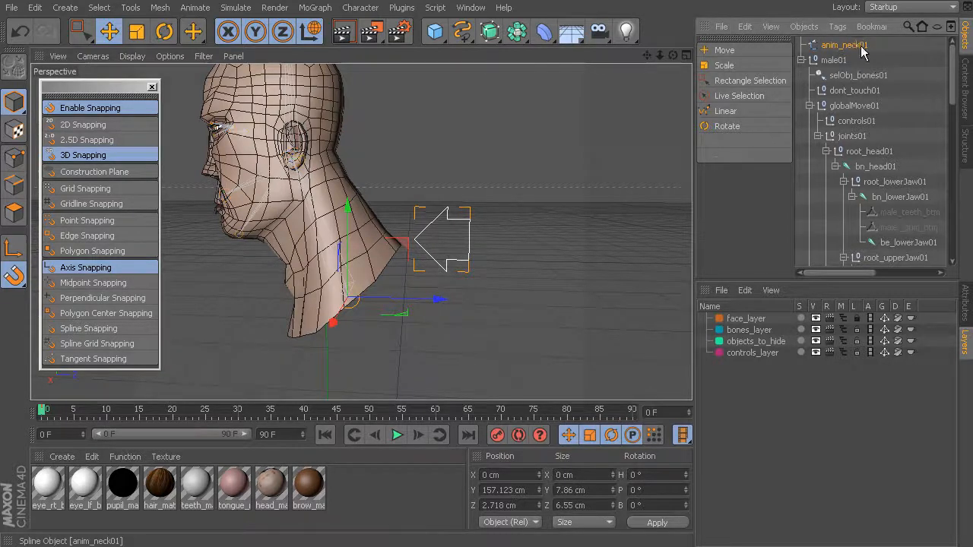
pyautogui.keyDown('alt'); pyautogui.moveTo(466, 261); pyautogui.dragTo(479, 258, button='middle'); pyautogui.keyUp('alt')
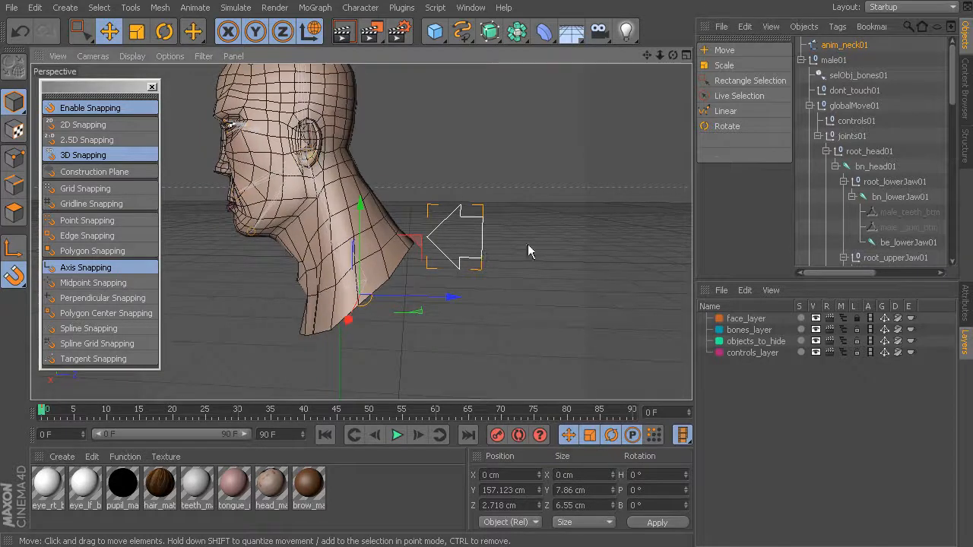
pyautogui.moveTo(856, 47); pyautogui.dragTo(859, 125)
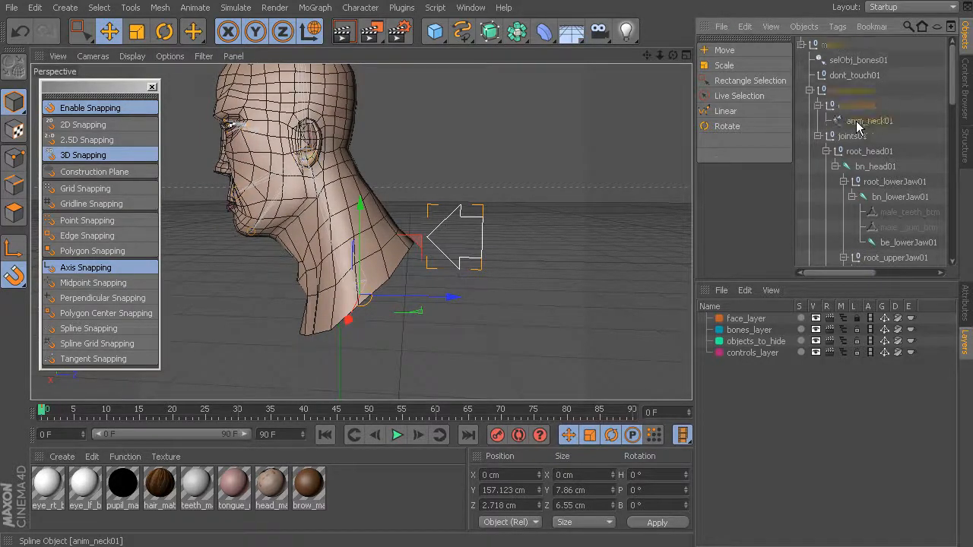
# - Deselect and reselect the neck control arrow, and examine its placement around the head from several angles
pyautogui.keyDown('alt'); pyautogui.moveTo(438, 245); pyautogui.dragTo(446, 217); pyautogui.keyUp('alt')
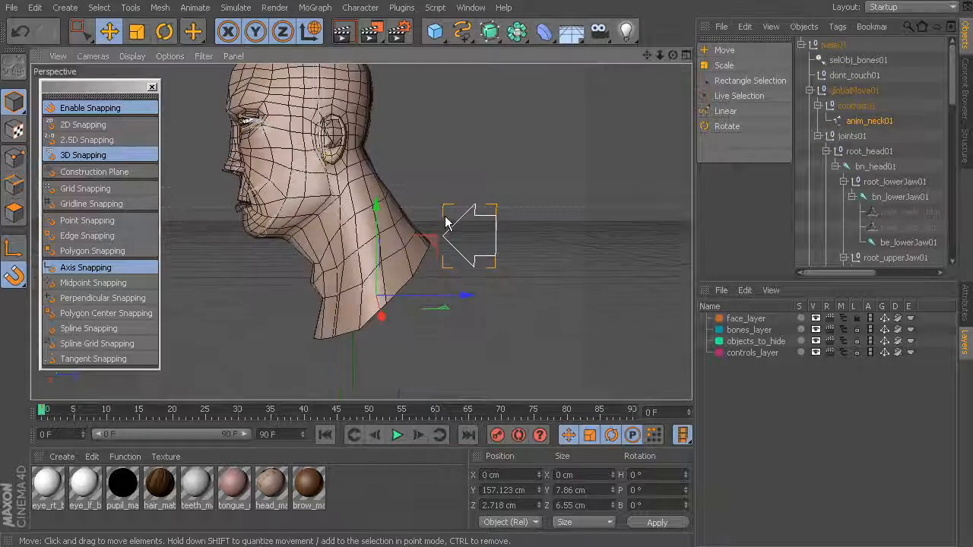
pyautogui.click(541, 197)
pyautogui.keyDown('alt'); pyautogui.moveTo(405, 242); pyautogui.dragTo(475, 234, button='right'); pyautogui.keyUp('alt')
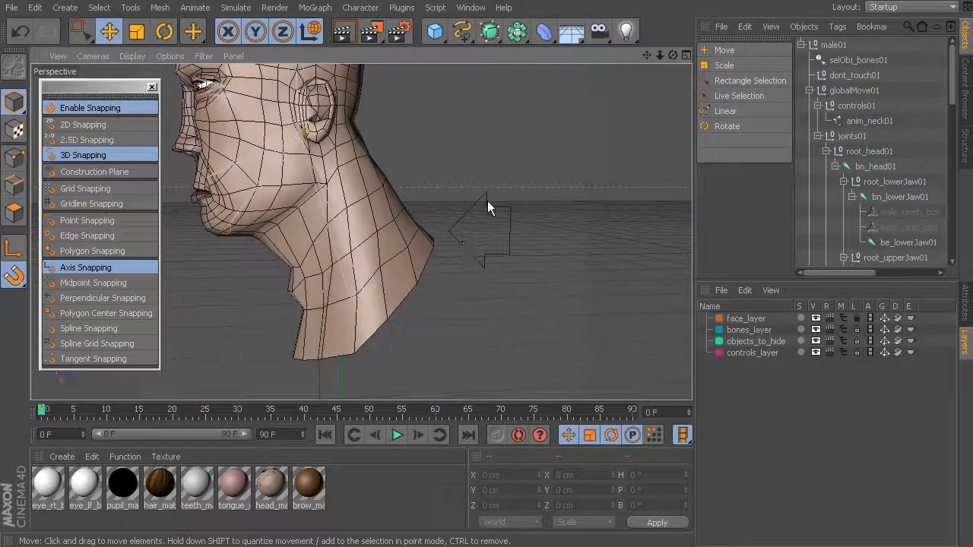
pyautogui.click(488, 204)
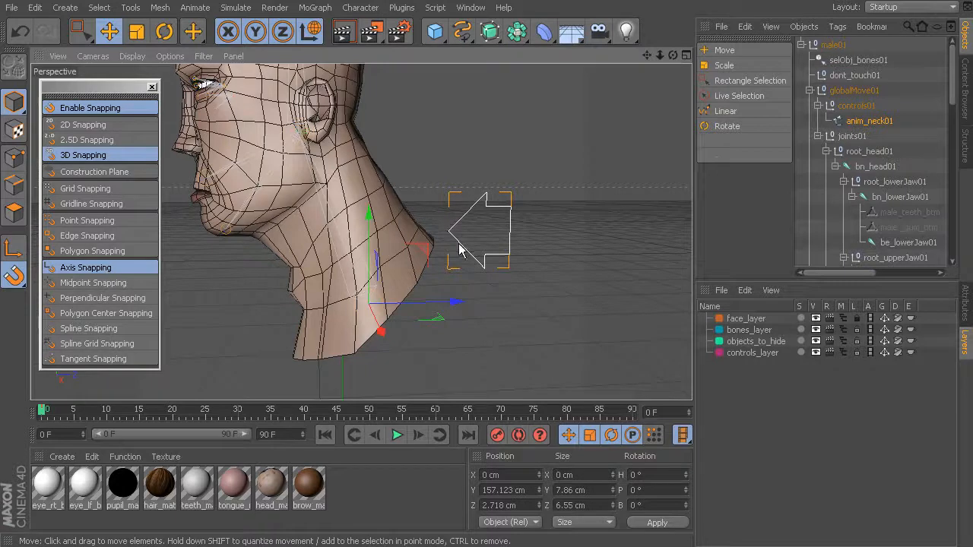
pyautogui.keyDown('alt'); pyautogui.moveTo(422, 238); pyautogui.dragTo(432, 268, button='middle'); pyautogui.keyUp('alt')
pyautogui.keyDown('alt'); pyautogui.moveTo(448, 266); pyautogui.dragTo(406, 263, button='right'); pyautogui.keyUp('alt')
pyautogui.keyDown('alt'); pyautogui.moveTo(393, 253); pyautogui.dragTo(380, 200); pyautogui.keyUp('alt')
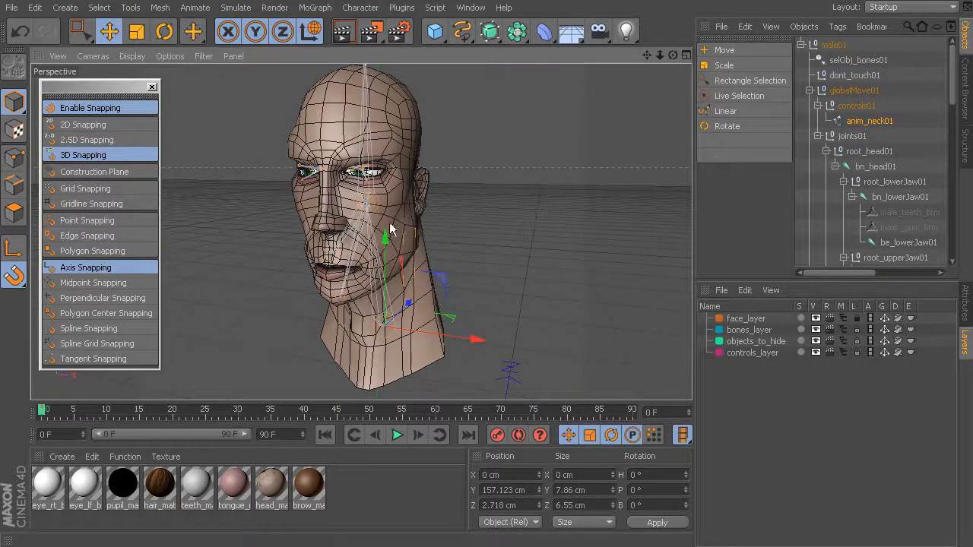
pyautogui.keyDown('alt'); pyautogui.moveTo(433, 275); pyautogui.dragTo(504, 311); pyautogui.keyUp('alt')
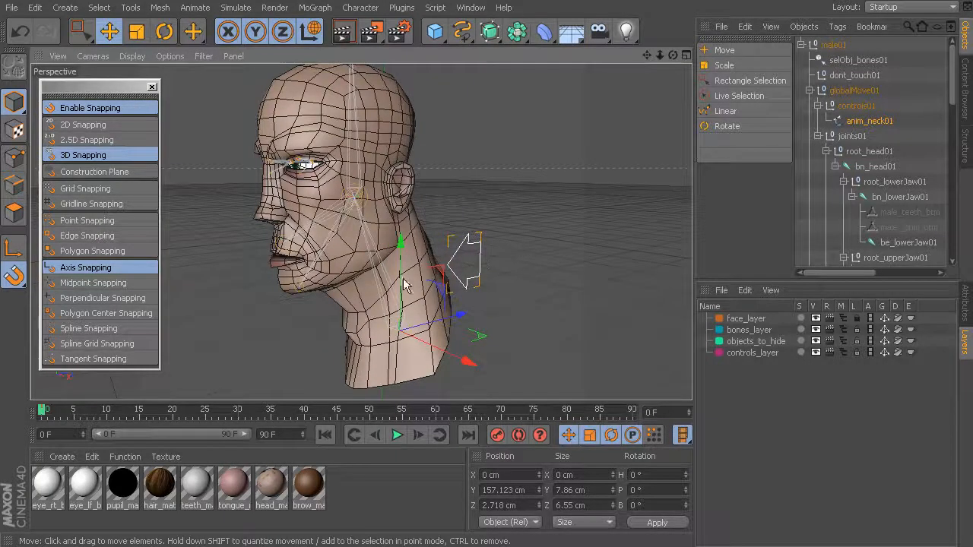
pyautogui.keyDown('alt'); pyautogui.moveTo(310, 222); pyautogui.dragTo(334, 244); pyautogui.keyUp('alt')
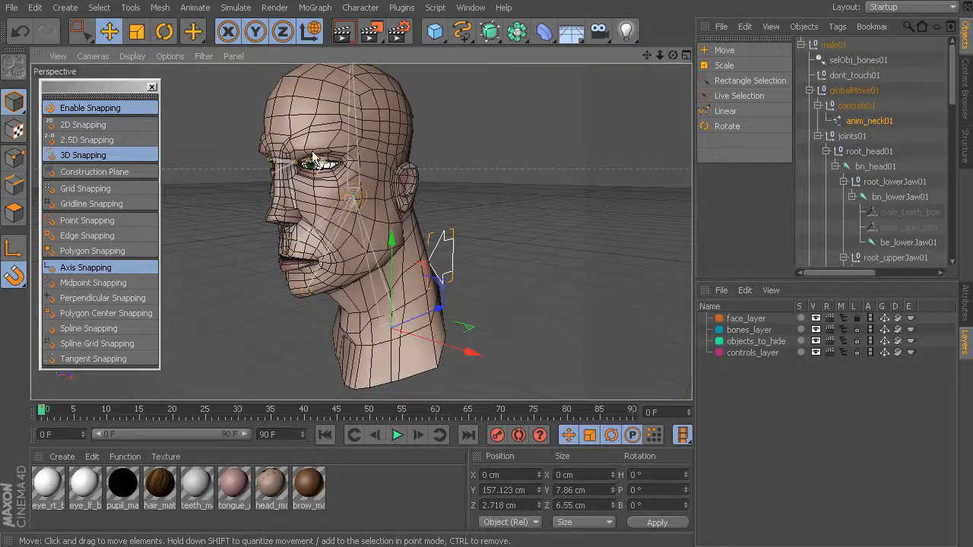
# - Turn on the custom display colour for the anim_neck01 spline and set it to red
pyautogui.keyDown('alt'); pyautogui.moveTo(323, 189); pyautogui.dragTo(378, 228); pyautogui.keyUp('alt')
pyautogui.keyDown('alt'); pyautogui.moveTo(454, 235); pyautogui.dragTo(442, 233); pyautogui.keyUp('alt')
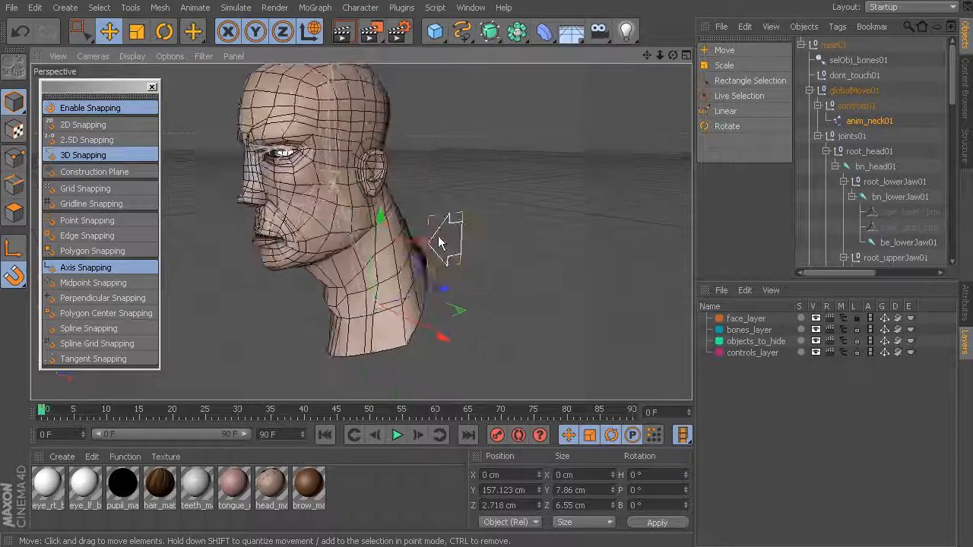
pyautogui.click(964, 304)
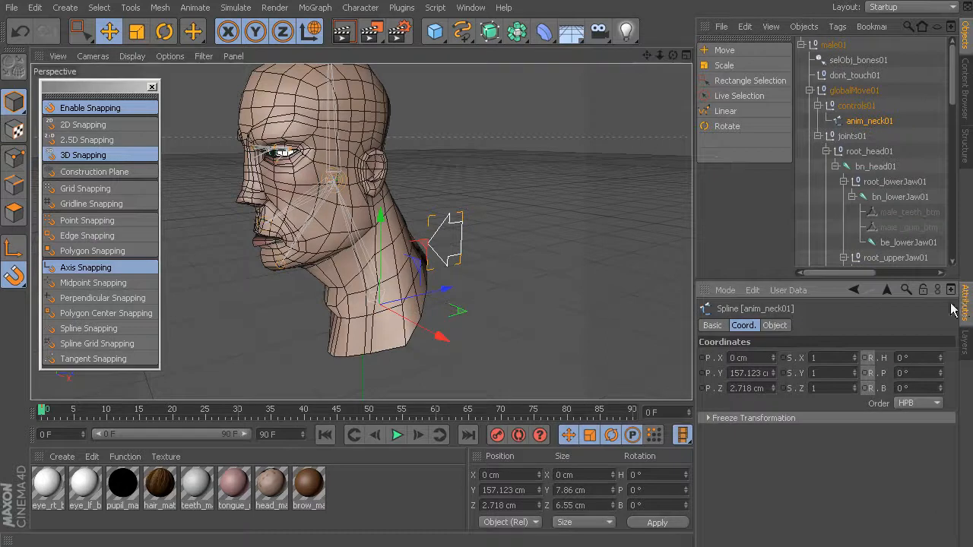
pyautogui.click(712, 325)
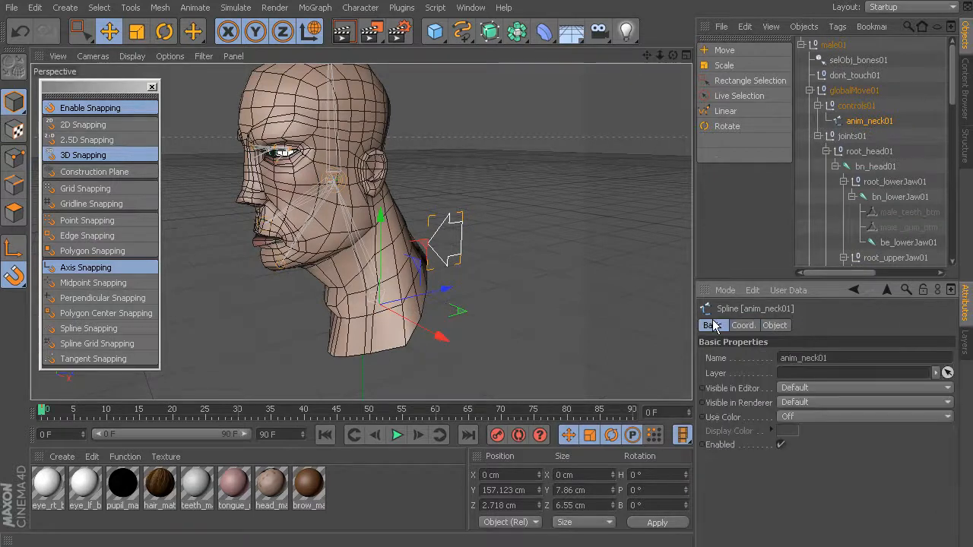
pyautogui.click(802, 418)
pyautogui.click(801, 457)
pyautogui.click(788, 430)
pyautogui.moveTo(773, 412); pyautogui.dragTo(817, 368)
pyautogui.click(771, 502)
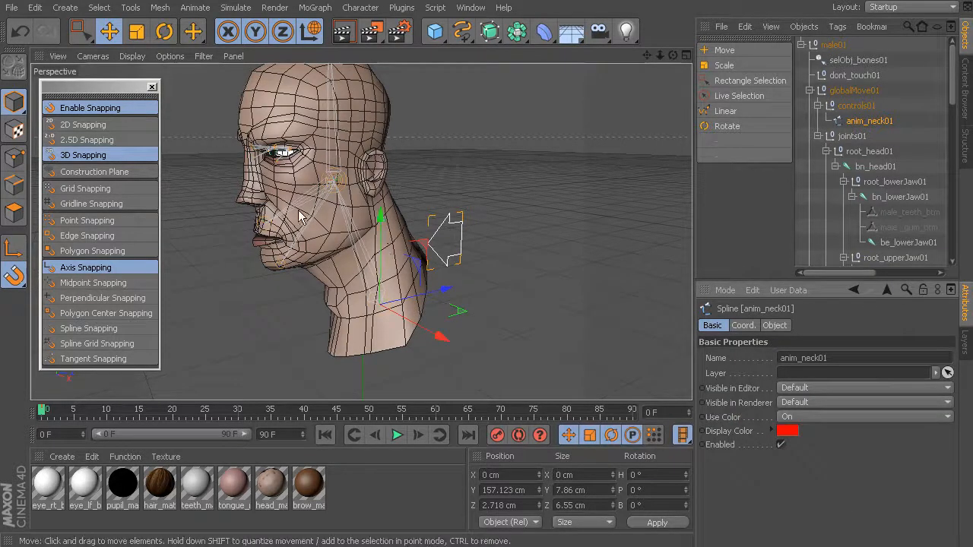
# - Add the anim_neck01 spline to controls_layer
pyautogui.keyDown('alt'); pyautogui.moveTo(366, 255); pyautogui.dragTo(395, 206); pyautogui.keyUp('alt')
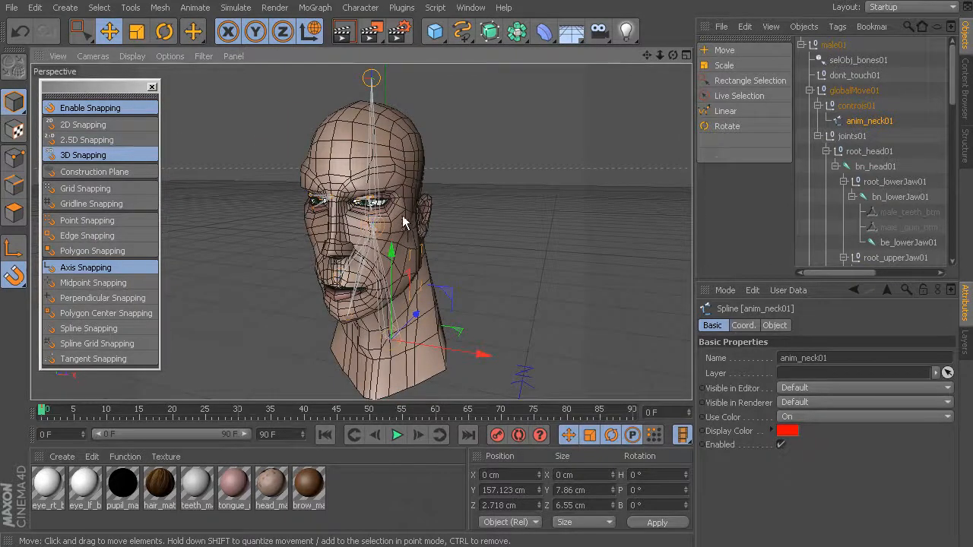
pyautogui.keyDown('alt'); pyautogui.moveTo(499, 245); pyautogui.dragTo(288, 230); pyautogui.keyUp('alt')
pyautogui.keyDown('alt'); pyautogui.moveTo(395, 231); pyautogui.dragTo(419, 239, button='right'); pyautogui.keyUp('alt')
pyautogui.keyDown('alt'); pyautogui.moveTo(419, 238); pyautogui.dragTo(391, 213, button='middle'); pyautogui.keyUp('alt')
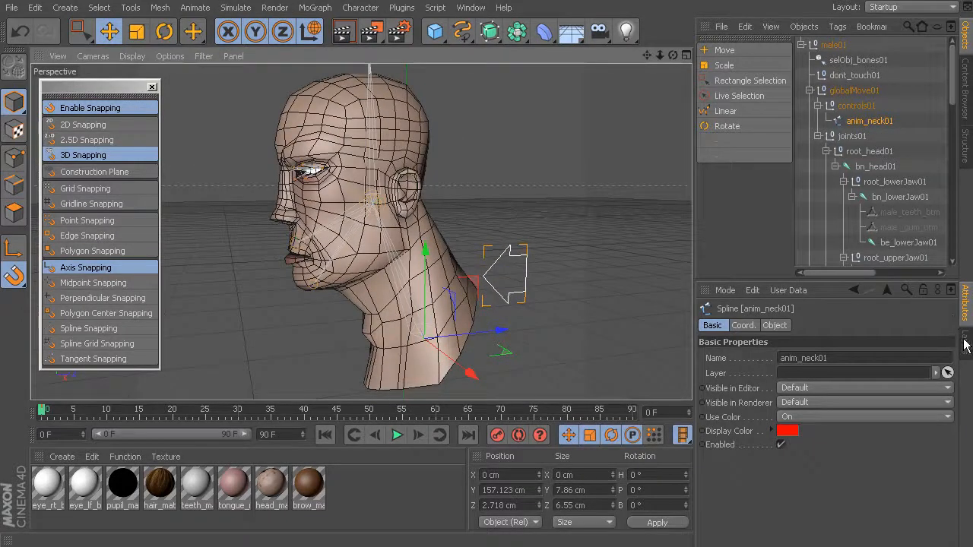
pyautogui.click(962, 343)
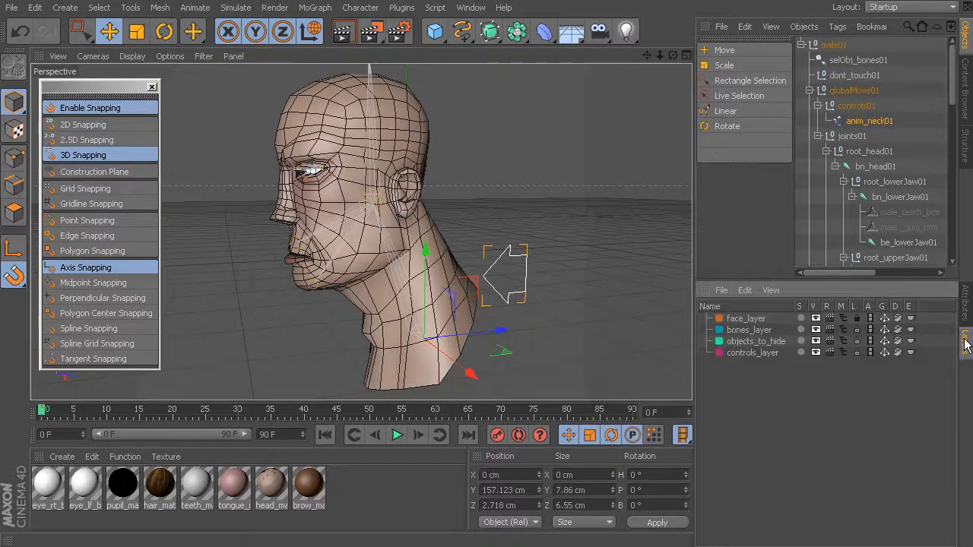
pyautogui.rightClick(753, 360)
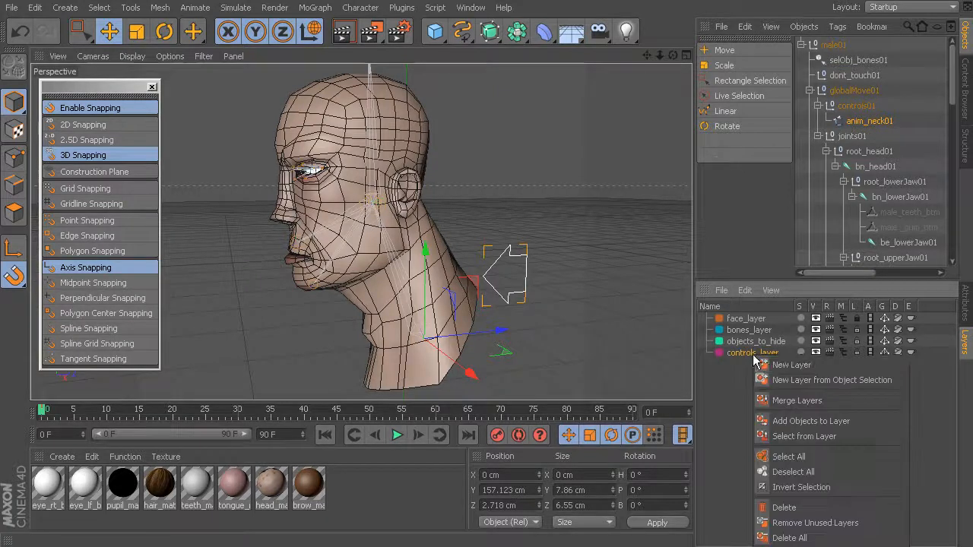
pyautogui.click(831, 428)
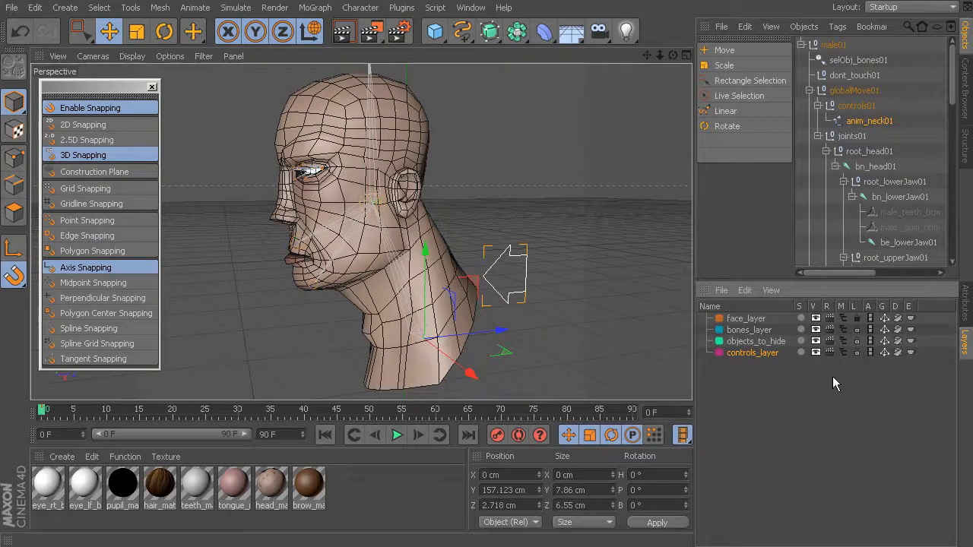
# - Freeze all the transformation values of anim_neck01 so its coordinates are zeroed
pyautogui.click(968, 308)
pyautogui.click(743, 326)
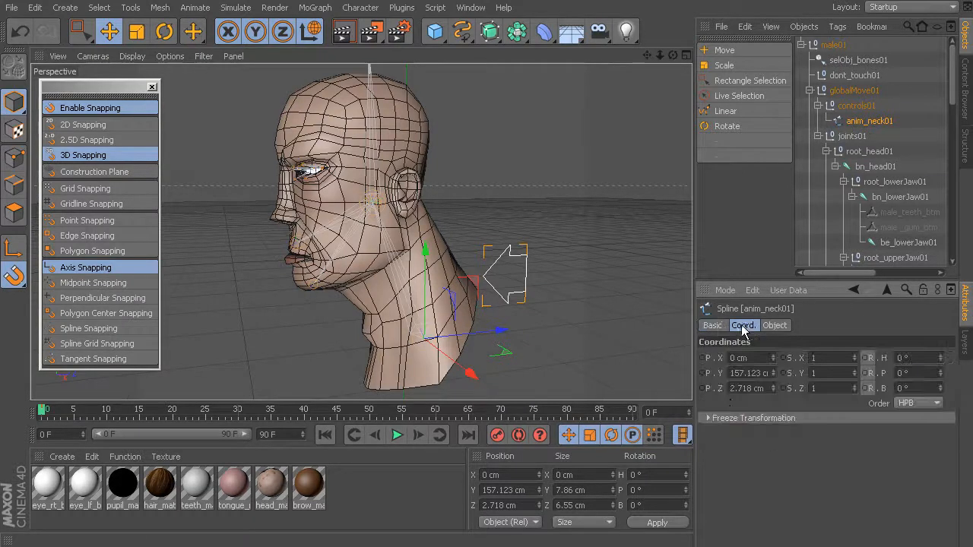
pyautogui.click(710, 419)
pyautogui.click(751, 434)
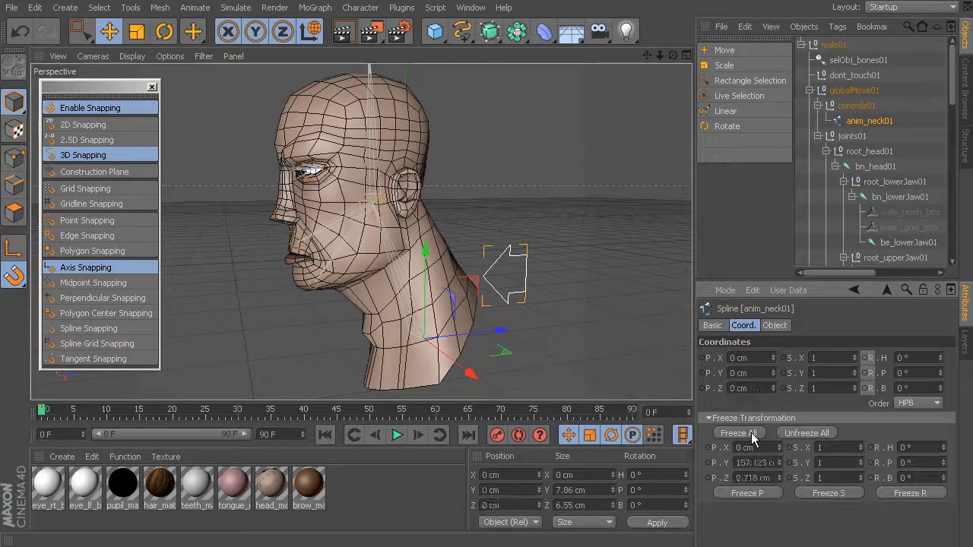
pyautogui.click(709, 418)
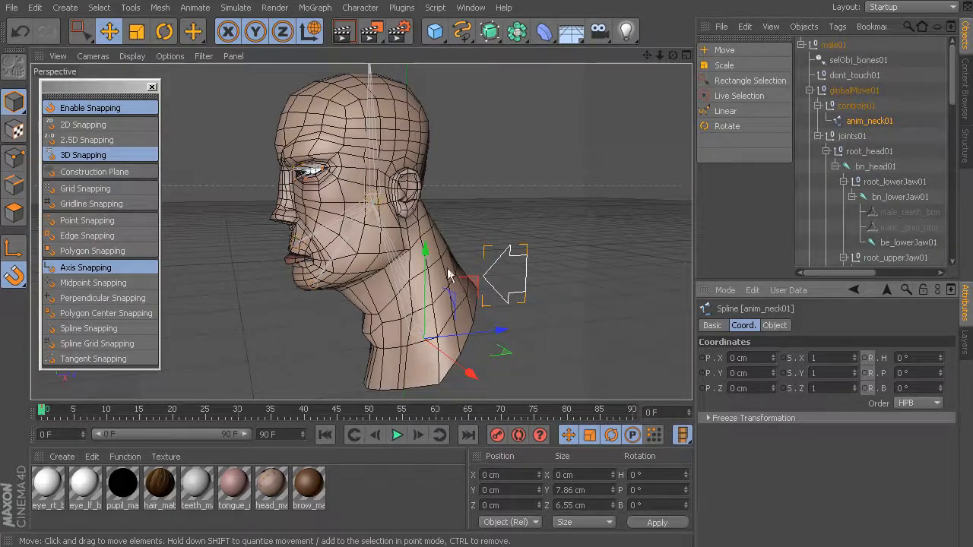
# - Deselect the neck control and examine the arrow's shape and placement behind the neck from several angles
pyautogui.keyDown('alt'); pyautogui.moveTo(474, 265); pyautogui.dragTo(461, 235, button='middle'); pyautogui.keyUp('alt')
pyautogui.keyDown('alt'); pyautogui.moveTo(488, 271); pyautogui.dragTo(505, 285); pyautogui.keyUp('alt')
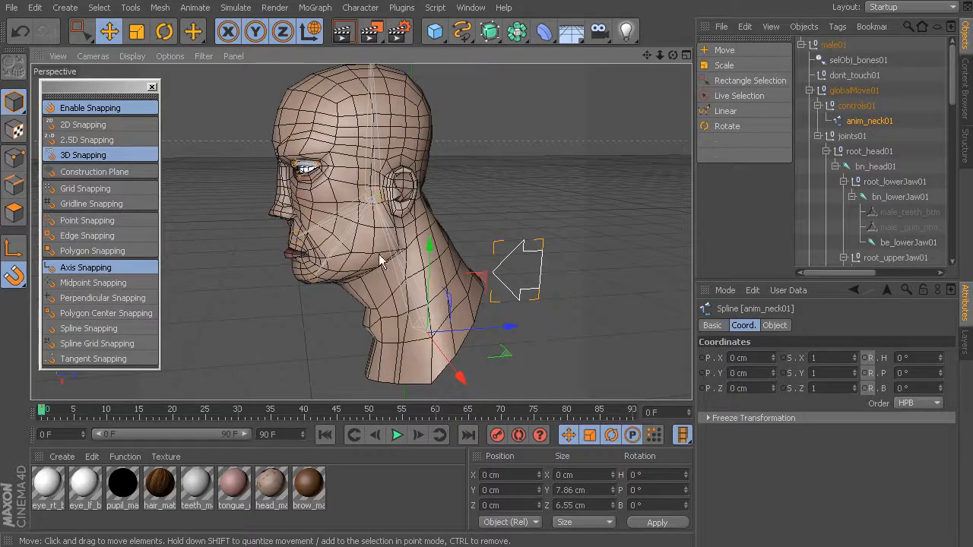
pyautogui.click(511, 192)
pyautogui.keyDown('alt'); pyautogui.moveTo(504, 222); pyautogui.dragTo(437, 261, button='right'); pyautogui.keyUp('alt')
pyautogui.keyDown('alt'); pyautogui.moveTo(437, 261); pyautogui.dragTo(463, 232); pyautogui.keyUp('alt')
pyautogui.keyDown('alt'); pyautogui.moveTo(463, 232); pyautogui.dragTo(503, 244, button='right'); pyautogui.keyUp('alt')
pyautogui.keyDown('alt'); pyautogui.moveTo(503, 244); pyautogui.dragTo(485, 228); pyautogui.keyUp('alt')
pyautogui.keyDown('alt'); pyautogui.moveTo(329, 262); pyautogui.dragTo(362, 249); pyautogui.keyUp('alt')
pyautogui.keyDown('alt'); pyautogui.moveTo(362, 249); pyautogui.dragTo(353, 183, button='right'); pyautogui.keyUp('alt')
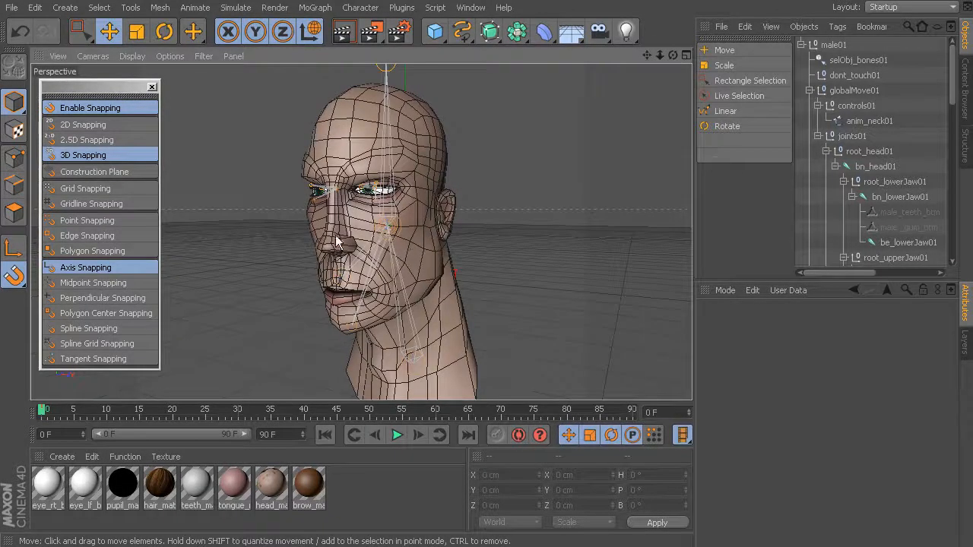
pyautogui.keyDown('alt'); pyautogui.moveTo(385, 258); pyautogui.dragTo(460, 263); pyautogui.keyUp('alt')
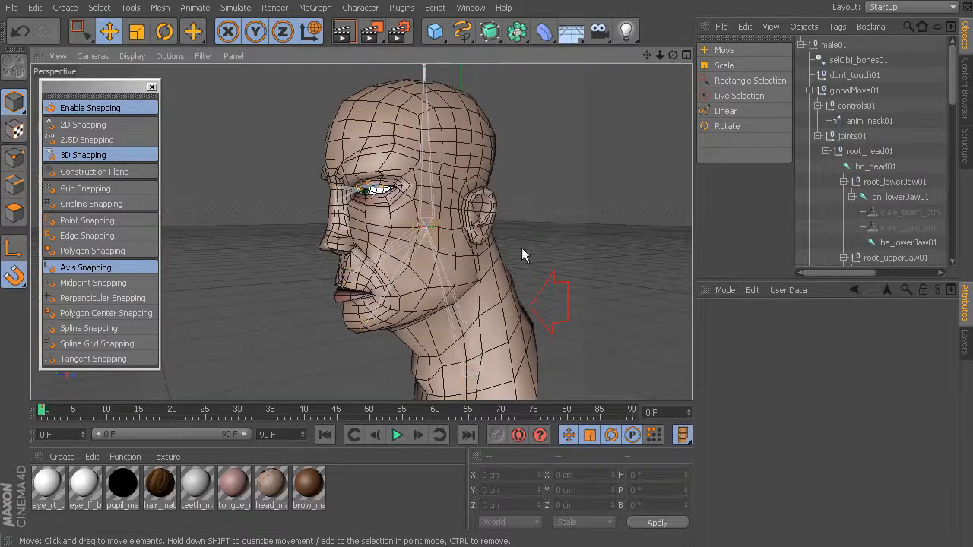
pyautogui.keyDown('alt'); pyautogui.moveTo(489, 299); pyautogui.dragTo(316, 212); pyautogui.keyUp('alt')
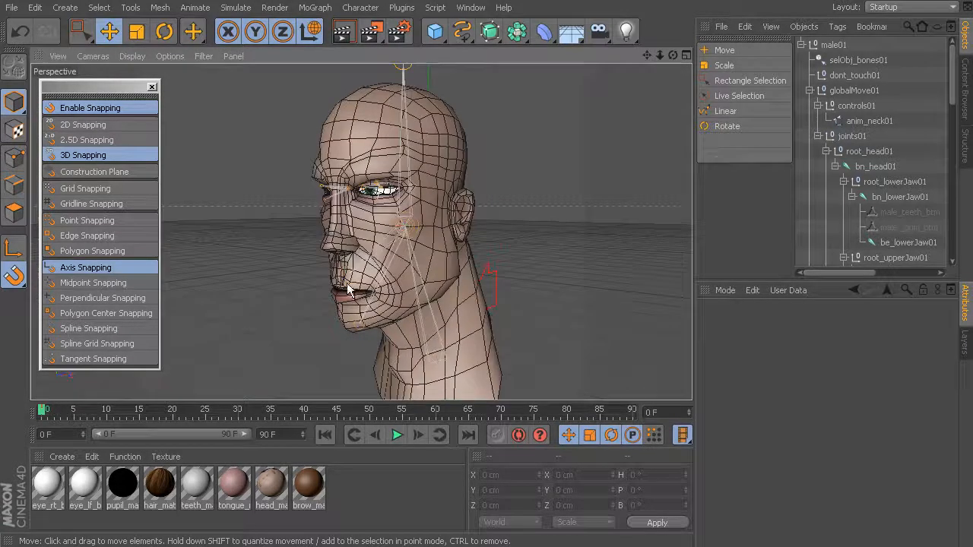
pyautogui.keyDown('alt'); pyautogui.moveTo(502, 275); pyautogui.dragTo(404, 273); pyautogui.keyUp('alt')
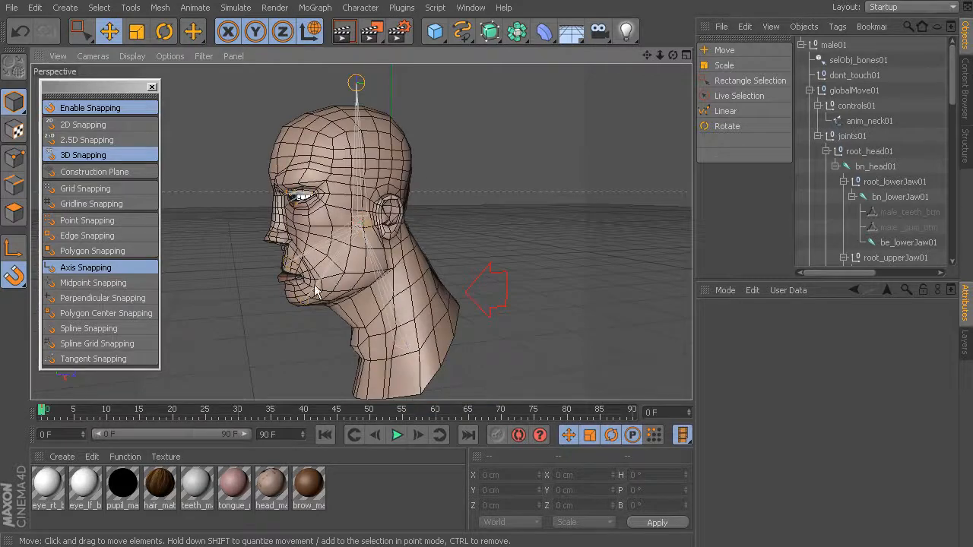
pyautogui.moveTo(445, 239)
pyautogui.keyDown('alt'); pyautogui.mouseDown()
pyautogui.moveTo(473, 235)
pyautogui.moveTo(463, 247)
pyautogui.mouseUp(); pyautogui.keyUp('alt')
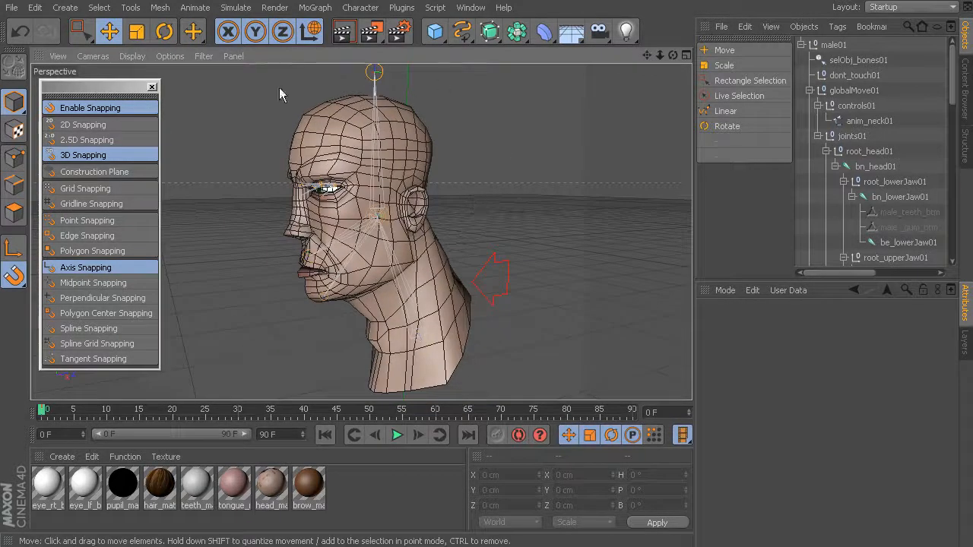
# - Create a 4-Side spline and snap its axis onto the joint inside the head, at about Y 174.12 cm and Z -4.10 cm
pyautogui.click(462, 34)
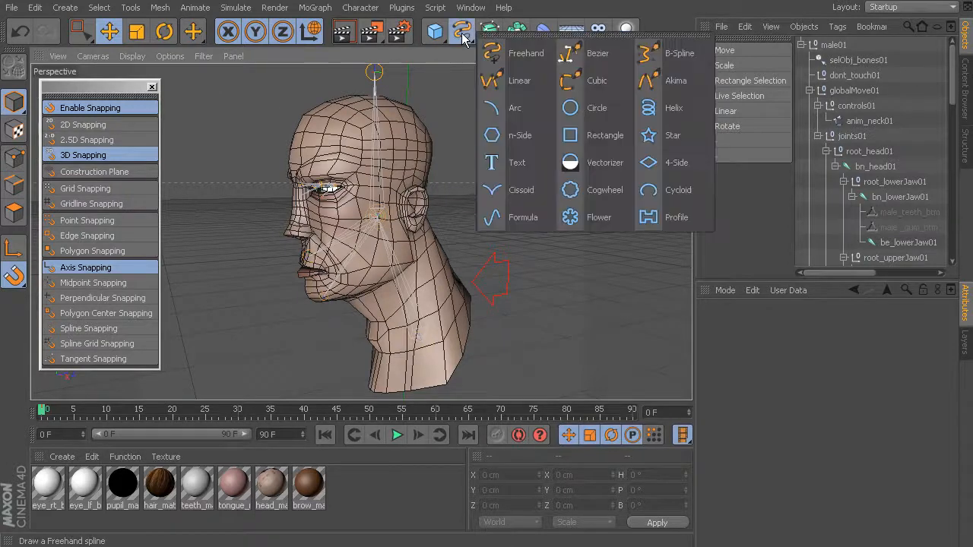
pyautogui.click(678, 165)
pyautogui.keyDown('alt'); pyautogui.moveTo(491, 278); pyautogui.dragTo(342, 252, button='right'); pyautogui.keyUp('alt')
pyautogui.keyDown('alt'); pyautogui.moveTo(365, 254); pyautogui.dragTo(456, 311); pyautogui.keyUp('alt')
pyautogui.keyDown('alt'); pyautogui.moveTo(493, 308); pyautogui.dragTo(403, 285, button='right'); pyautogui.keyUp('alt')
pyautogui.keyDown('alt'); pyautogui.moveTo(415, 277); pyautogui.dragTo(443, 267); pyautogui.keyUp('alt')
pyautogui.keyDown('alt'); pyautogui.moveTo(443, 267); pyautogui.dragTo(360, 233, button='middle'); pyautogui.keyUp('alt')
pyautogui.keyDown('alt'); pyautogui.moveTo(360, 233); pyautogui.dragTo(308, 230); pyautogui.keyUp('alt')
pyautogui.keyDown('alt'); pyautogui.moveTo(309, 231); pyautogui.dragTo(379, 266, button='right'); pyautogui.keyUp('alt')
pyautogui.moveTo(397, 333); pyautogui.dragTo(442, 134)
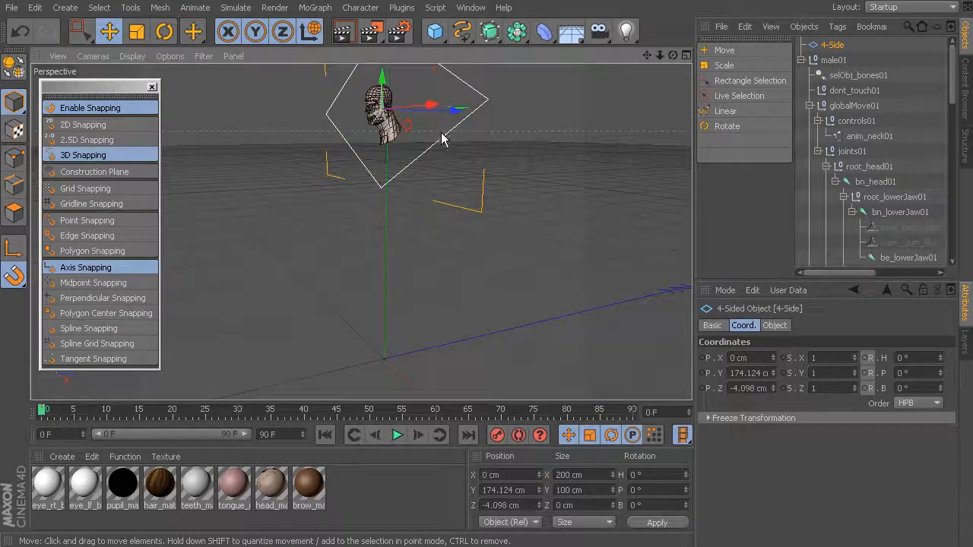
# - Convert the parametric 4-Side object into an editable spline
pyautogui.keyDown('alt'); pyautogui.moveTo(441, 133); pyautogui.dragTo(468, 301, button='middle'); pyautogui.keyUp('alt')
pyautogui.keyDown('alt'); pyautogui.moveTo(393, 270); pyautogui.dragTo(486, 278, button='right'); pyautogui.keyUp('alt')
pyautogui.keyDown('alt'); pyautogui.moveTo(422, 204); pyautogui.dragTo(456, 221); pyautogui.keyUp('alt')
pyautogui.click(14, 67)
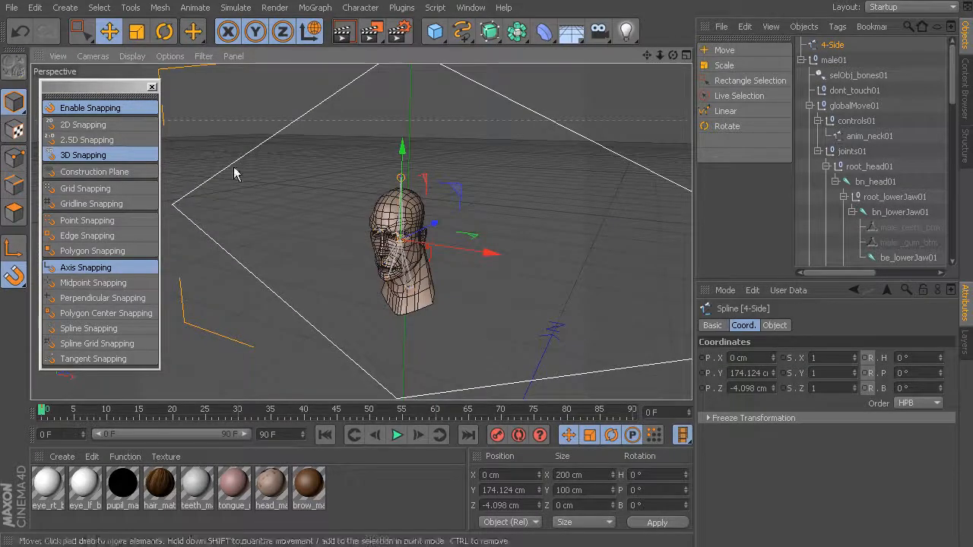
# - Select all points of the 4-Side spline and scale them down to about 35 %, roughly 70.8 by 35.4 cm
pyautogui.click(13, 154)
pyautogui.keyDown('alt'); pyautogui.moveTo(364, 216); pyautogui.dragTo(304, 197, button='right'); pyautogui.keyUp('alt')
pyautogui.keyDown('alt'); pyautogui.moveTo(304, 197); pyautogui.dragTo(380, 171); pyautogui.keyUp('alt')
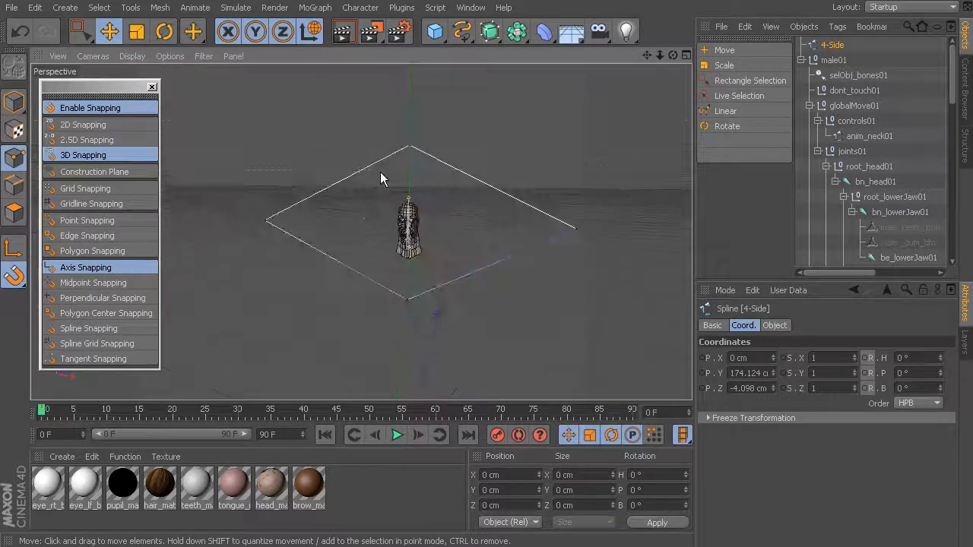
pyautogui.click(80, 31)
pyautogui.moveTo(216, 107); pyautogui.dragTo(610, 354)
pyautogui.keyDown('alt'); pyautogui.moveTo(488, 235); pyautogui.dragTo(379, 260); pyautogui.keyUp('alt')
pyautogui.press('t')
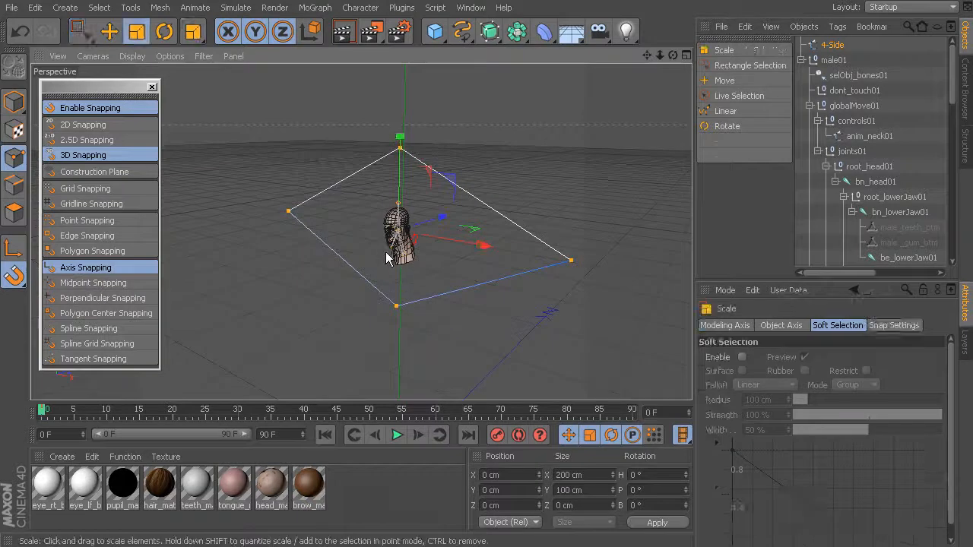
pyautogui.moveTo(432, 215); pyautogui.dragTo(32, 299)
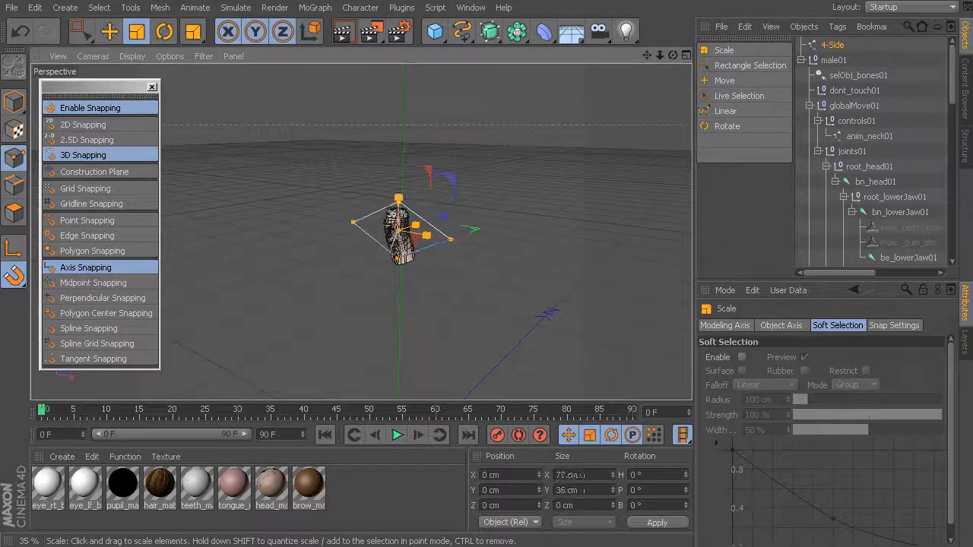
# - Select the two outer side points of the diamond and scale them closer together, to about 19.78 cm apart in X
pyautogui.keyDown('alt'); pyautogui.moveTo(374, 219); pyautogui.dragTo(392, 196); pyautogui.keyUp('alt')
pyautogui.keyDown('alt'); pyautogui.moveTo(393, 196); pyautogui.dragTo(503, 273, button='right'); pyautogui.keyUp('alt')
pyautogui.keyDown('alt'); pyautogui.moveTo(503, 273); pyautogui.dragTo(265, 210); pyautogui.keyUp('alt')
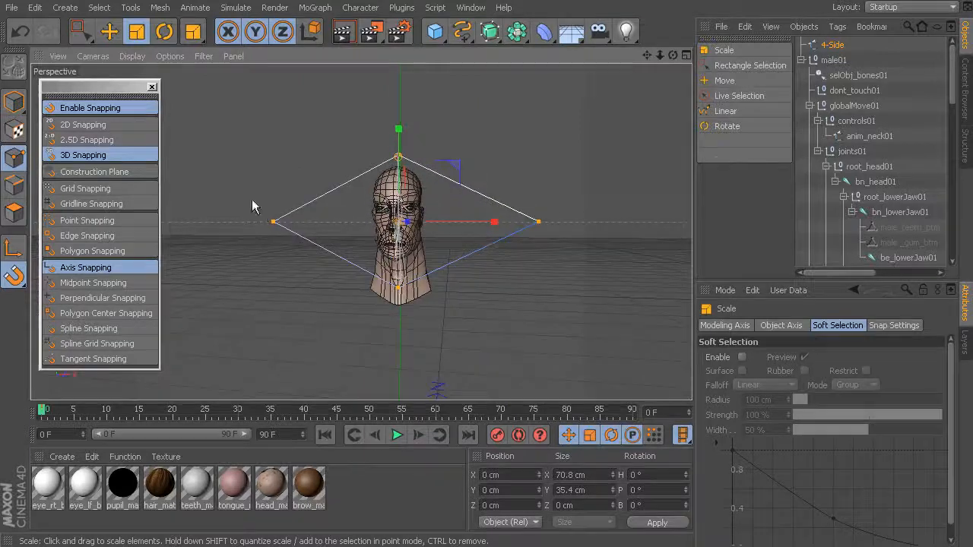
pyautogui.press('0')
pyautogui.moveTo(246, 174); pyautogui.dragTo(312, 249)
pyautogui.keyDown('shift'); pyautogui.moveTo(506, 180); pyautogui.dragTo(562, 252); pyautogui.keyUp('shift')
pyautogui.press('t')
pyautogui.moveTo(495, 228); pyautogui.dragTo(299, 254)
# - Select the diamond's top point and move it back along Z to about 5.1 cm
pyautogui.keyDown('alt'); pyautogui.moveTo(299, 254); pyautogui.dragTo(439, 245, button='right'); pyautogui.keyUp('alt')
pyautogui.keyDown('alt'); pyautogui.moveTo(440, 245); pyautogui.dragTo(330, 286, button='middle'); pyautogui.keyUp('alt')
pyautogui.keyDown('alt'); pyautogui.moveTo(330, 286); pyautogui.dragTo(394, 242, button='right'); pyautogui.keyUp('alt')
pyautogui.keyDown('alt'); pyautogui.moveTo(394, 242); pyautogui.dragTo(397, 269, button='middle'); pyautogui.keyUp('alt')
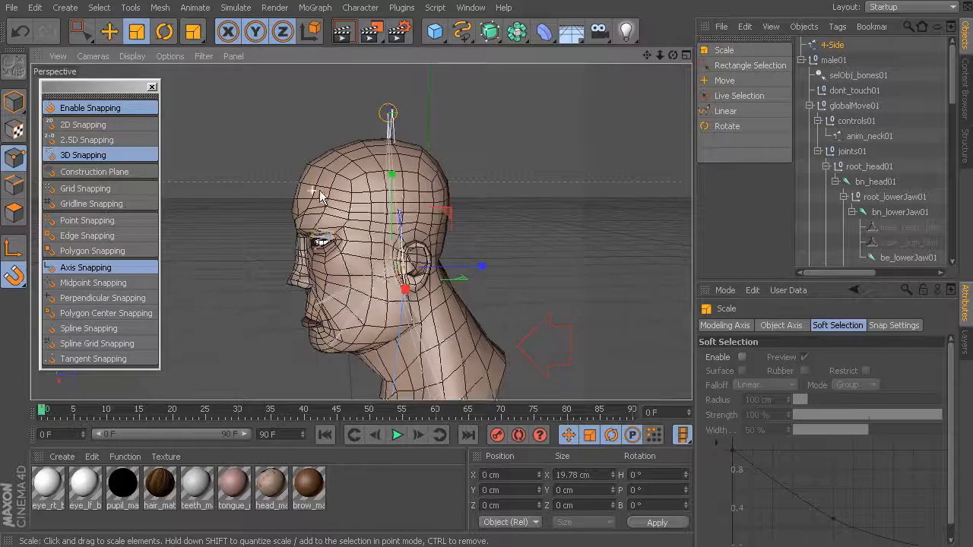
pyautogui.keyDown('alt'); pyautogui.moveTo(315, 197); pyautogui.dragTo(488, 215); pyautogui.keyUp('alt')
pyautogui.moveTo(361, 100); pyautogui.dragTo(456, 239)
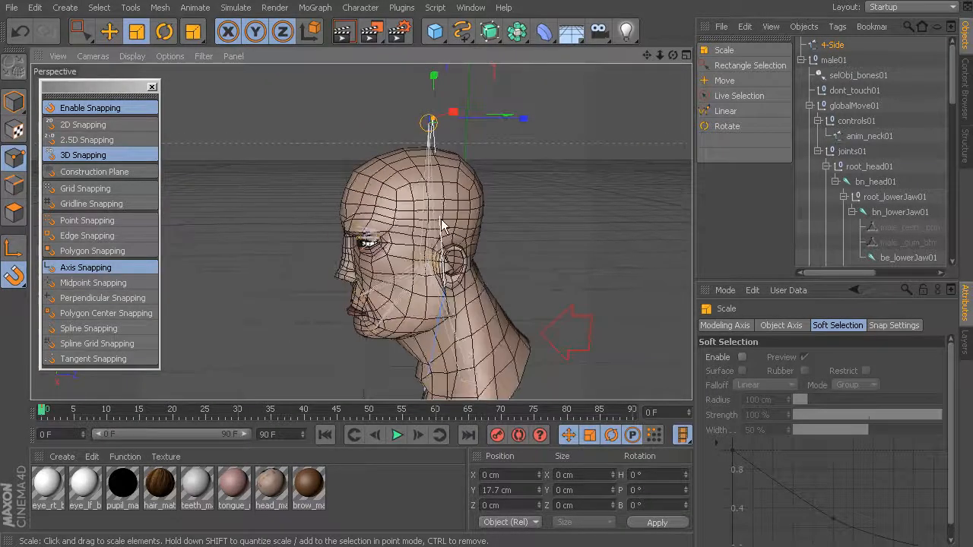
pyautogui.press('e')
pyautogui.keyDown('alt'); pyautogui.moveTo(487, 151); pyautogui.dragTo(447, 174); pyautogui.keyUp('alt')
pyautogui.moveTo(530, 140); pyautogui.dragTo(577, 144)
# - Select the diamond's bottom point and move it forward and up below the chin, to about Y -13.2 cm and Z -7.85 cm
pyautogui.keyDown('alt'); pyautogui.moveTo(440, 380); pyautogui.dragTo(431, 238, button='middle'); pyautogui.keyUp('alt')
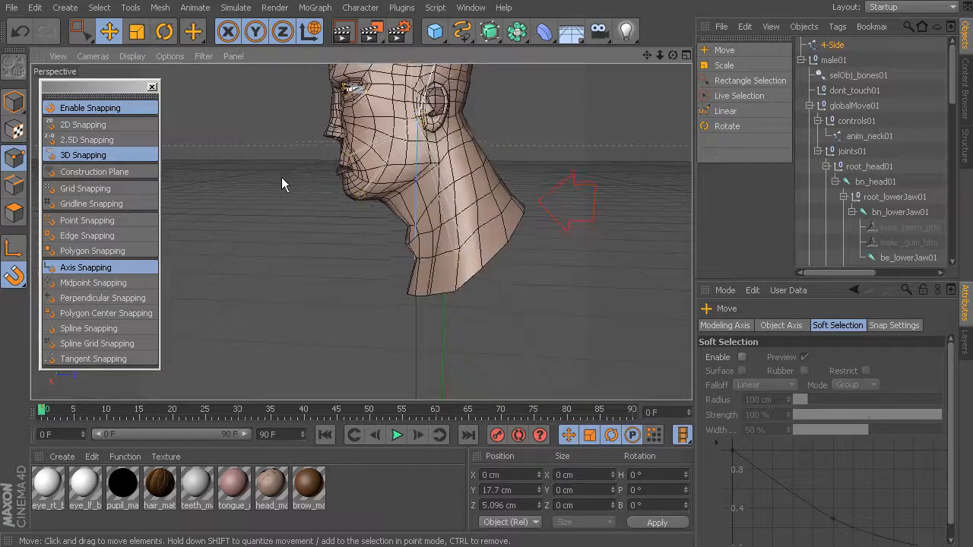
pyautogui.click(78, 31)
pyautogui.moveTo(267, 225); pyautogui.dragTo(481, 331)
pyautogui.moveTo(514, 279); pyautogui.dragTo(373, 283)
pyautogui.moveTo(365, 186); pyautogui.dragTo(366, 153)
pyautogui.moveTo(458, 245); pyautogui.dragTo(447, 245)
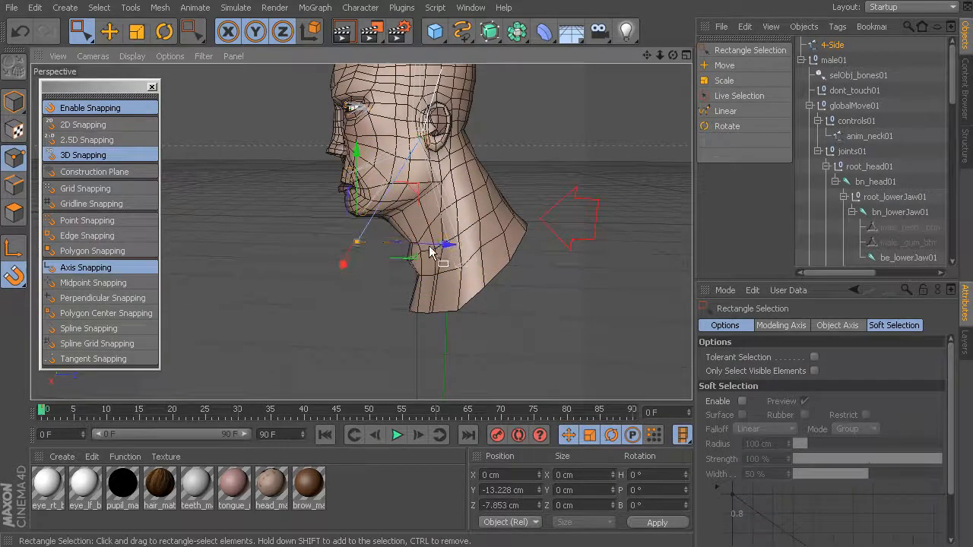
# - Adjust the diamond's two side points along Z beside the head, and return to editing whole objects
pyautogui.keyDown('alt'); pyautogui.moveTo(368, 215); pyautogui.dragTo(352, 268, button='middle'); pyautogui.keyUp('alt')
pyautogui.keyDown('alt'); pyautogui.moveTo(352, 268); pyautogui.dragTo(458, 250); pyautogui.keyUp('alt')
pyautogui.moveTo(331, 198); pyautogui.dragTo(258, 225)
pyautogui.keyDown('alt'); pyautogui.moveTo(456, 226); pyautogui.dragTo(426, 267); pyautogui.keyUp('alt')
pyautogui.moveTo(506, 279); pyautogui.dragTo(349, 187)
pyautogui.moveTo(508, 266); pyautogui.dragTo(530, 263)
pyautogui.keyDown('alt'); pyautogui.moveTo(429, 280); pyautogui.dragTo(532, 287); pyautogui.keyUp('alt')
pyautogui.click(14, 103)
pyautogui.keyDown('alt'); pyautogui.moveTo(571, 223); pyautogui.dragTo(533, 234); pyautogui.keyUp('alt')
# - Rename the 4-Side spline anim_head01
pyautogui.doubleClick(836, 44)
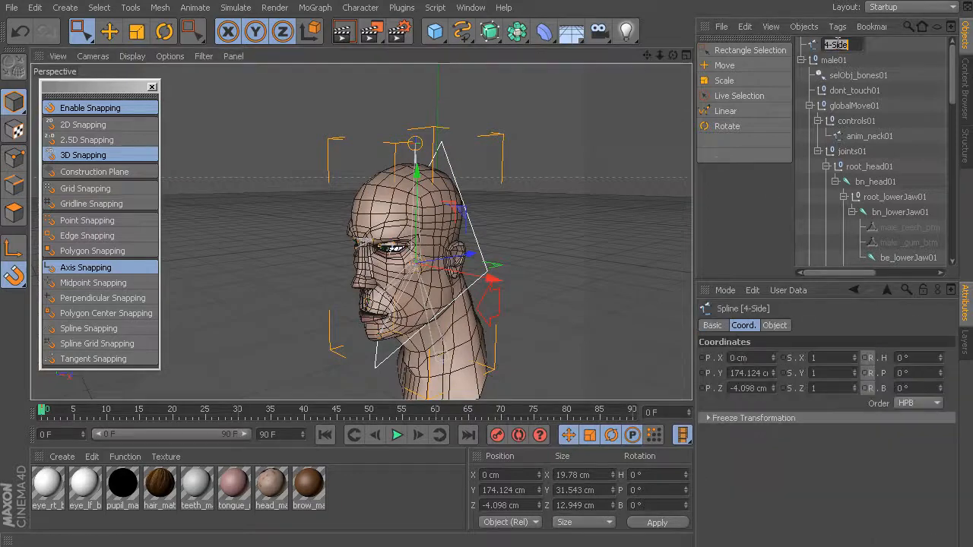
pyautogui.write('anim')
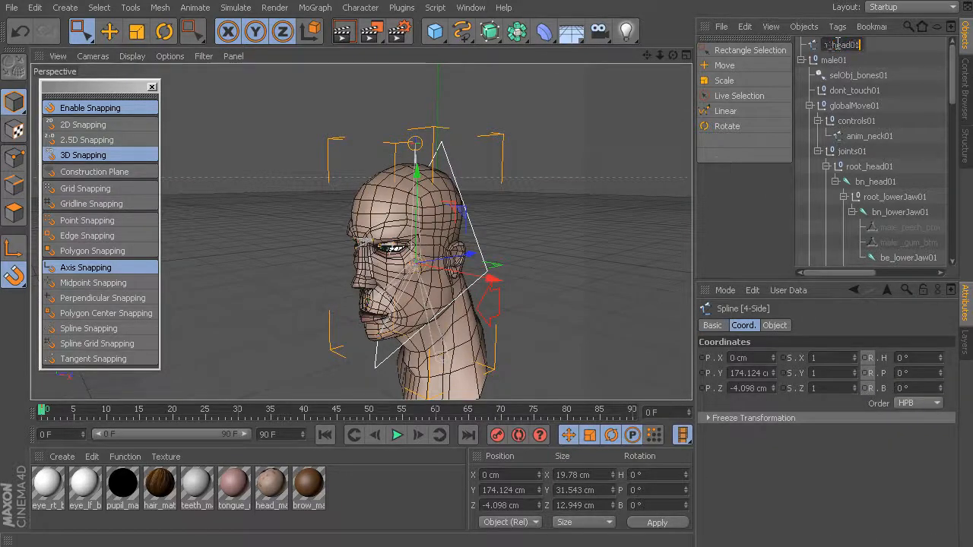
pyautogui.write('_head01')
pyautogui.press('Return')
# - Widen the object list area and add anim_head01 to controls_layer
pyautogui.moveTo(867, 275); pyautogui.dragTo(888, 272)
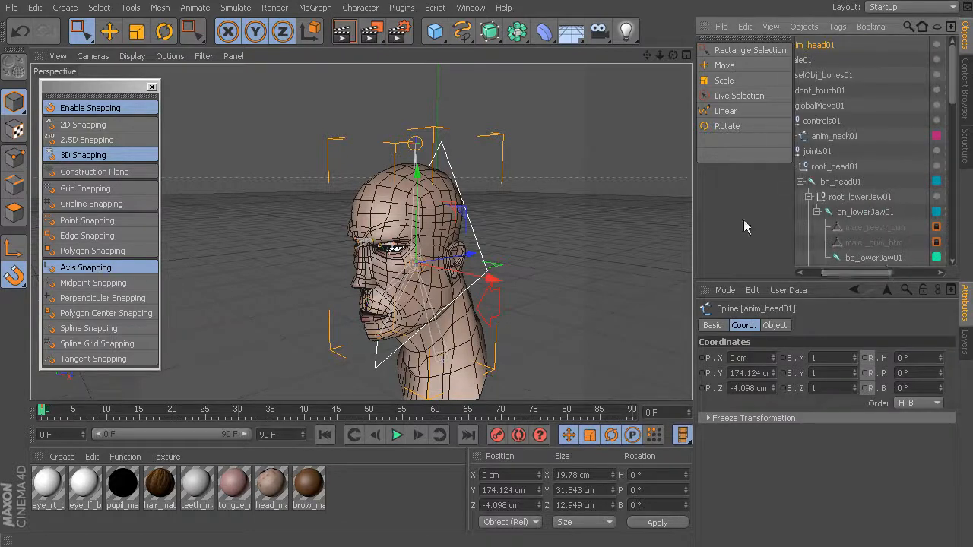
pyautogui.moveTo(695, 211); pyautogui.dragTo(631, 208)
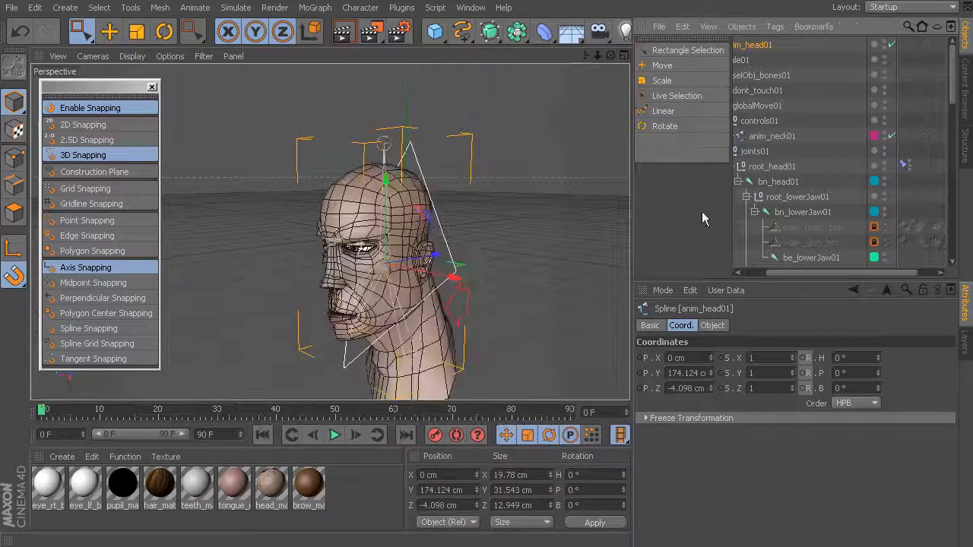
pyautogui.moveTo(810, 272); pyautogui.dragTo(878, 271)
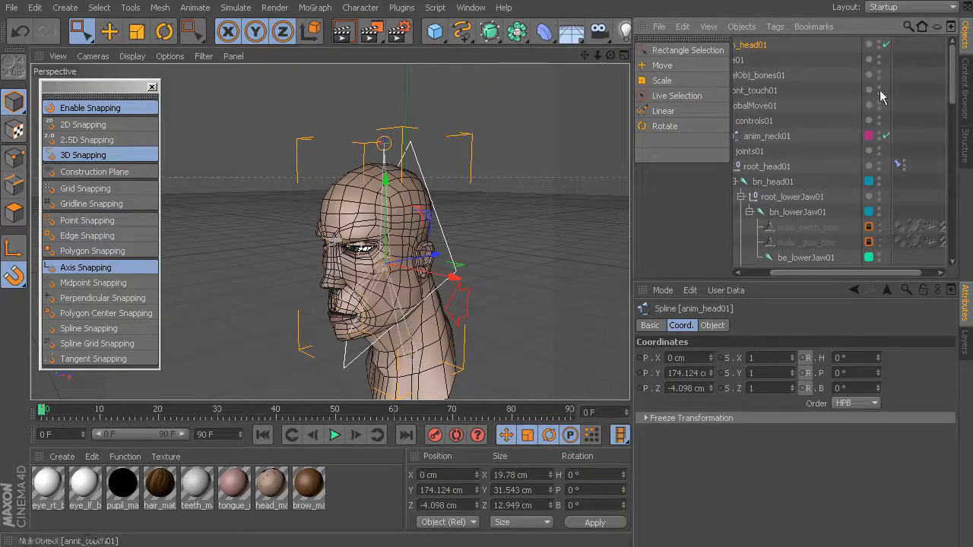
pyautogui.rightClick(870, 47)
pyautogui.moveTo(893, 56)
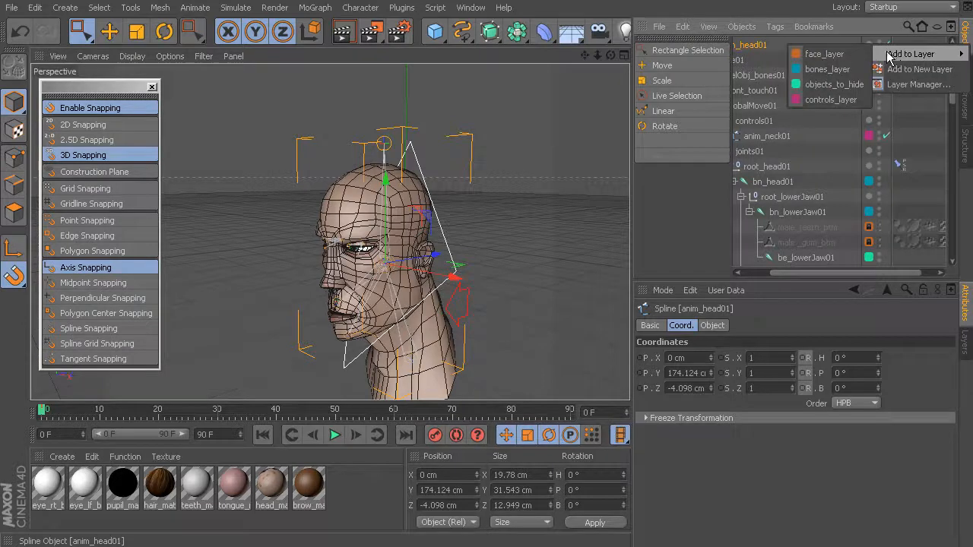
pyautogui.click(831, 99)
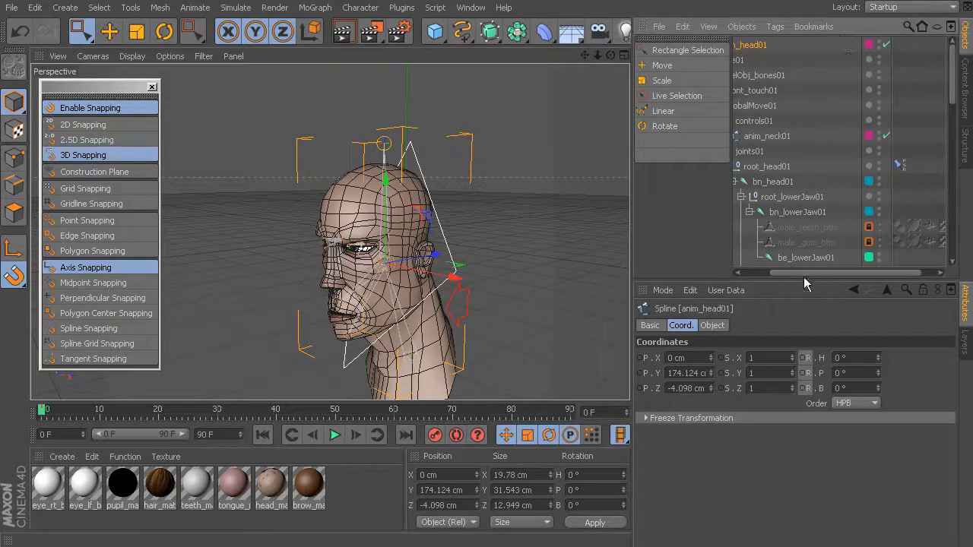
pyautogui.moveTo(807, 272); pyautogui.dragTo(760, 268)
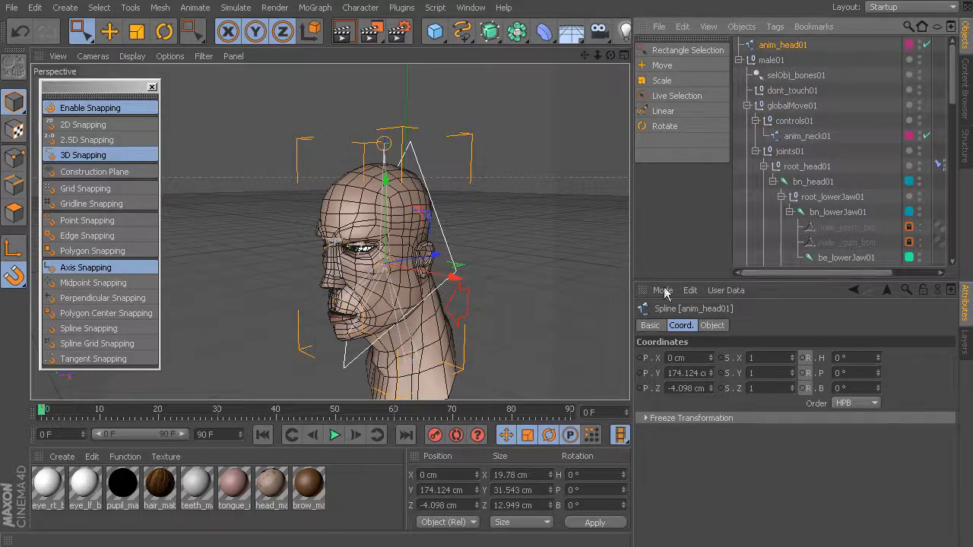
# - Try rotating anim_head01 around its vertical axis to test the pivot, and undo the rotation
pyautogui.keyDown('alt'); pyautogui.moveTo(435, 254); pyautogui.dragTo(368, 257); pyautogui.keyUp('alt')
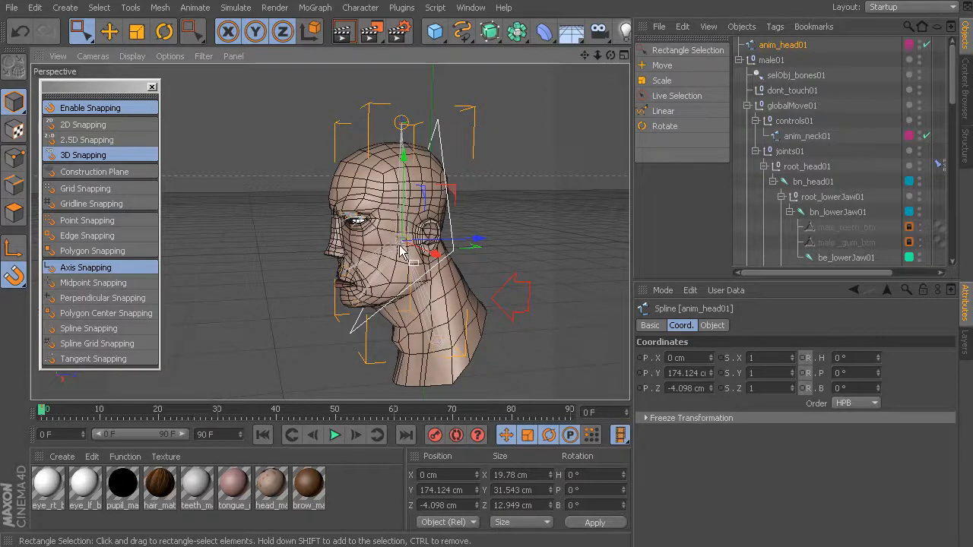
pyautogui.moveTo(400, 250)
pyautogui.keyDown('alt'); pyautogui.mouseDown()
pyautogui.moveTo(456, 260)
pyautogui.moveTo(410, 251)
pyautogui.mouseUp(); pyautogui.keyUp('alt')
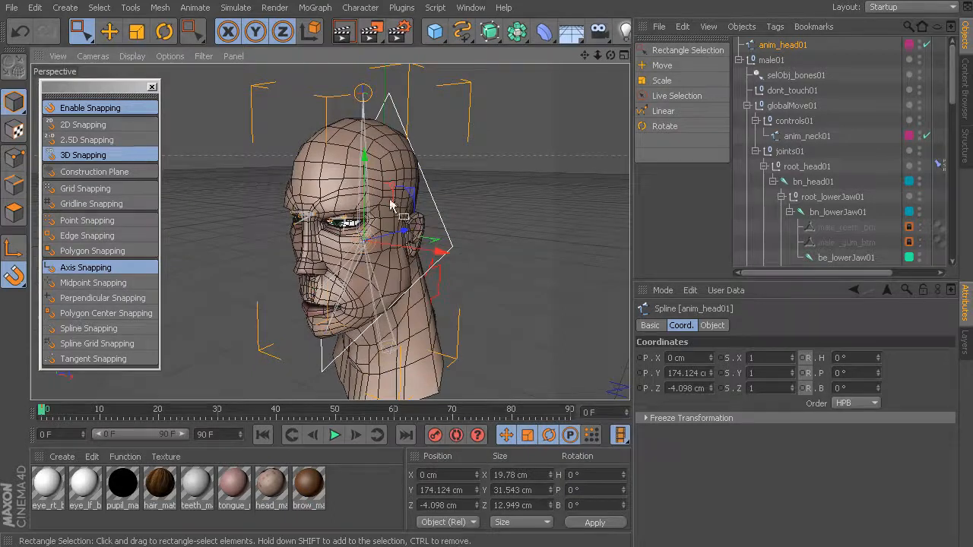
pyautogui.keyDown('alt'); pyautogui.moveTo(417, 240); pyautogui.dragTo(383, 209); pyautogui.keyUp('alt')
pyautogui.press('r')
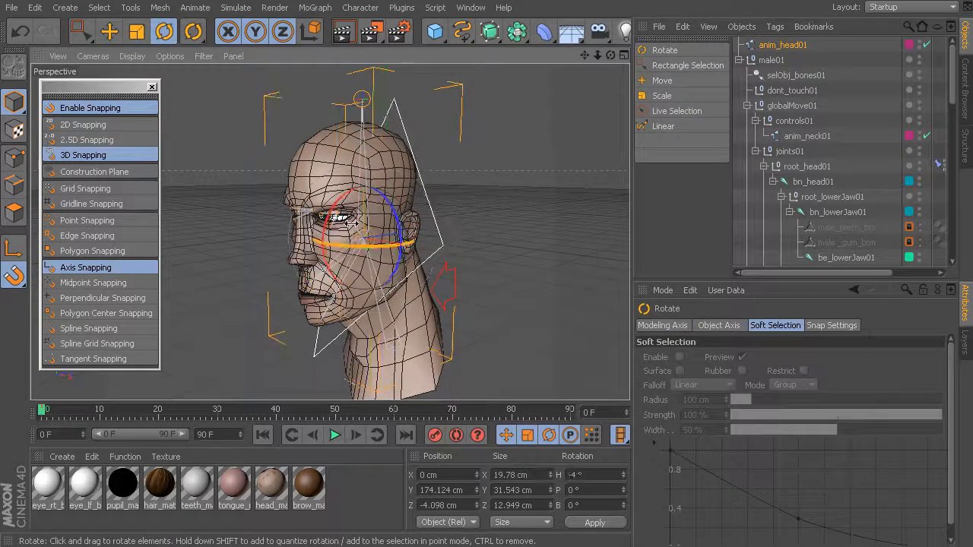
pyautogui.moveTo(360, 221); pyautogui.dragTo(326, 186)
pyautogui.hotkey('ctrl', 'z')
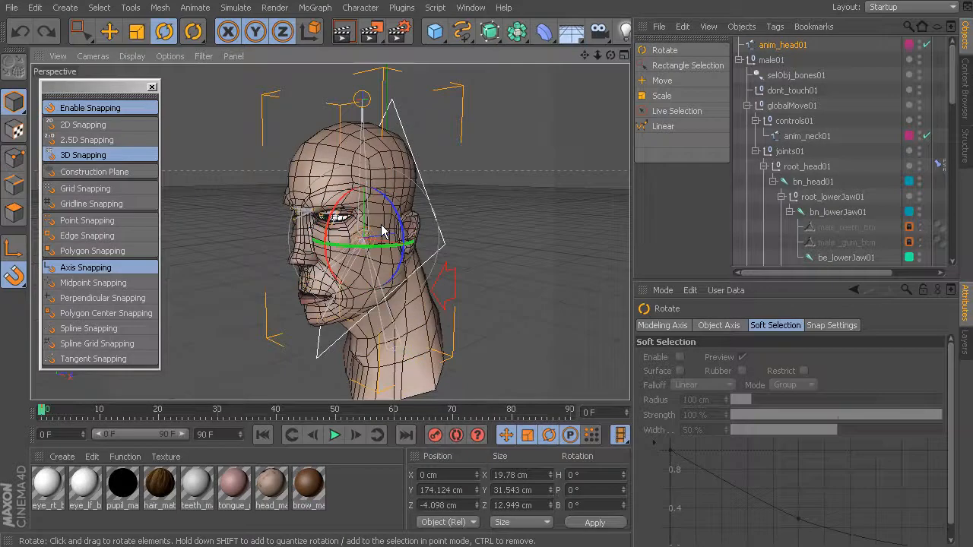
pyautogui.keyDown('alt'); pyautogui.moveTo(398, 224); pyautogui.dragTo(423, 208); pyautogui.keyUp('alt')
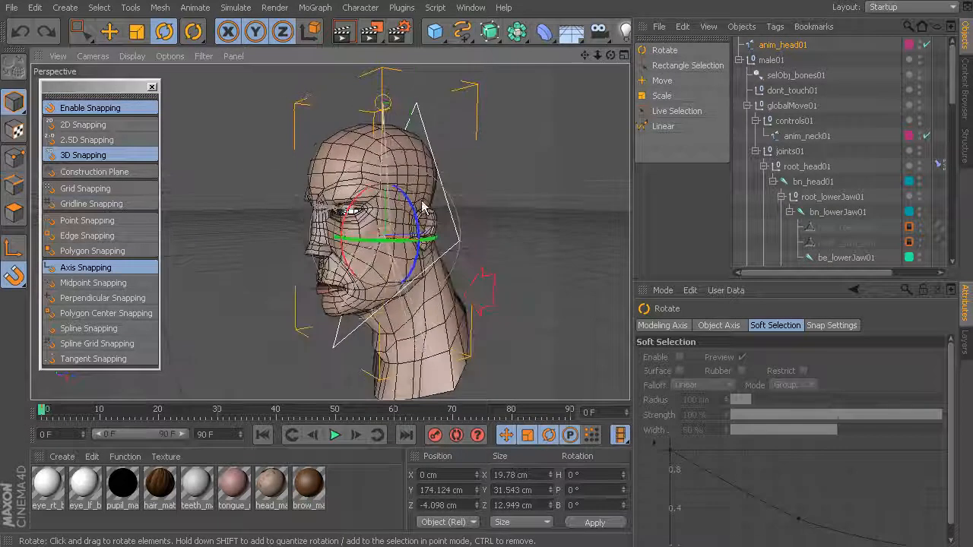
# - Group anim_head01 under a new null and rename that null nDrv_anim_head01
pyautogui.click(741, 27)
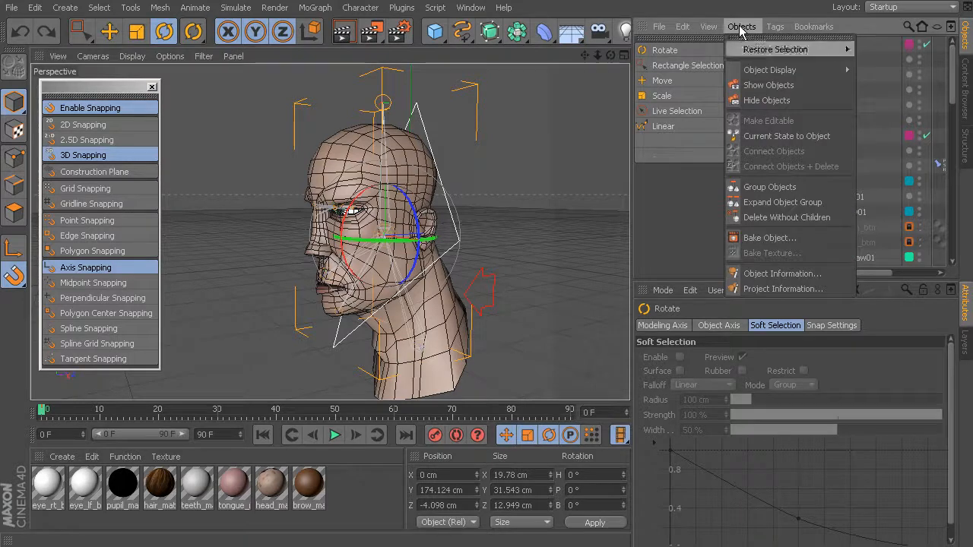
pyautogui.click(780, 188)
pyautogui.keyDown('alt'); pyautogui.moveTo(456, 217); pyautogui.dragTo(389, 221); pyautogui.keyUp('alt')
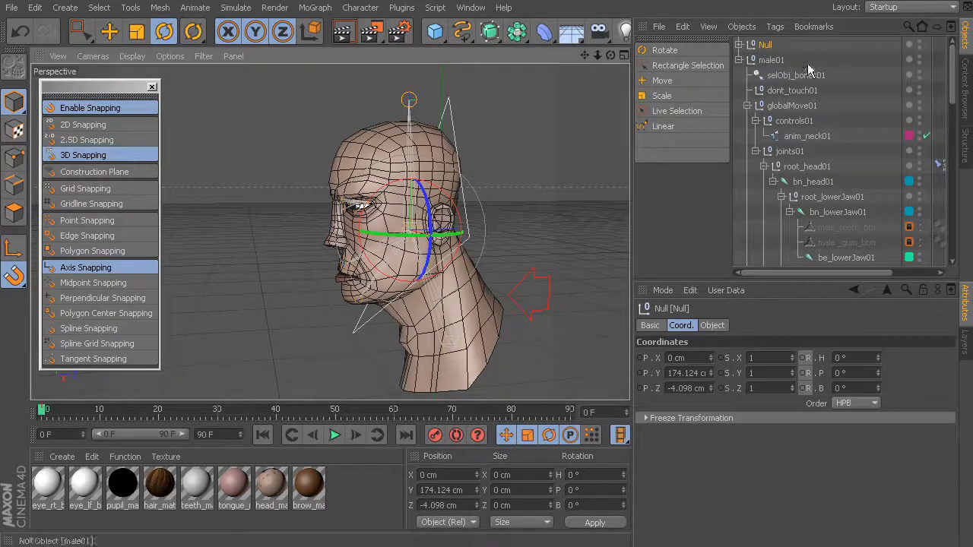
pyautogui.click(739, 45)
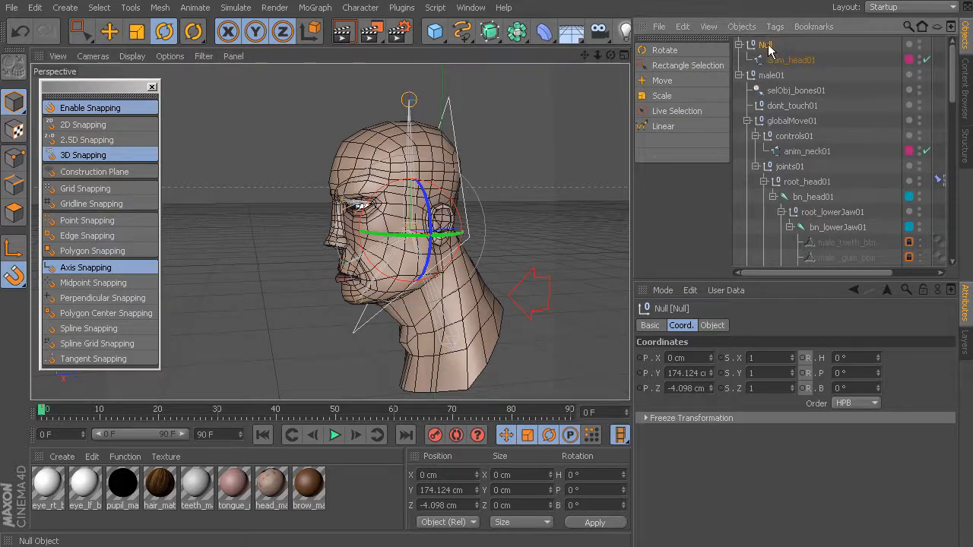
pyautogui.doubleClick(768, 46)
pyautogui.write('nim')
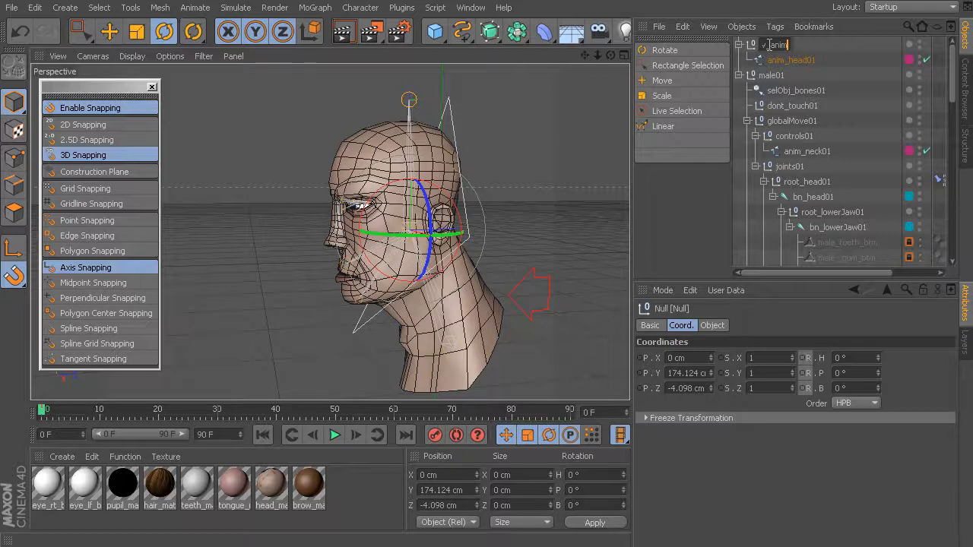
pyautogui.write('Drv_anim_head01')
pyautogui.press('Return')
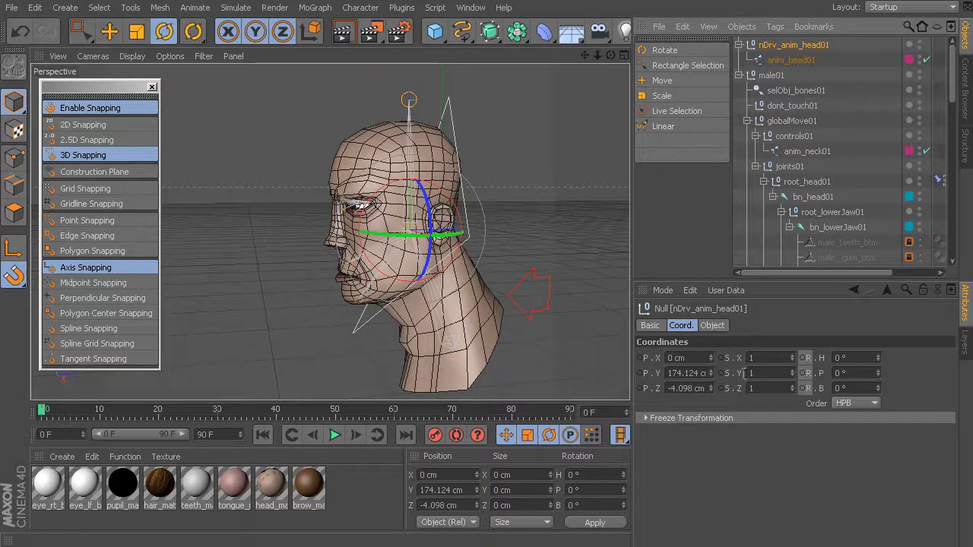
# - Set the display of the nDrv_anim_head01 null to None
pyautogui.click(712, 325)
pyautogui.click(723, 358)
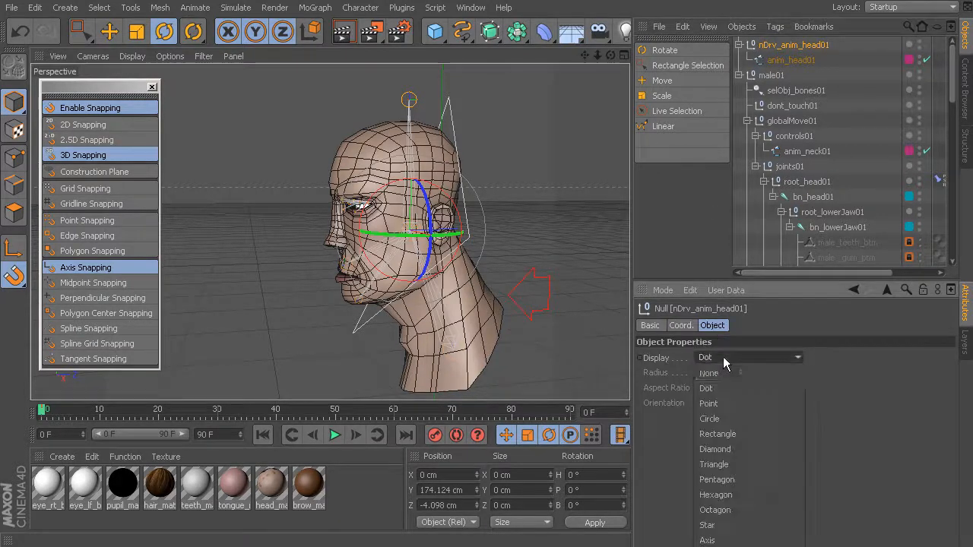
pyautogui.click(731, 372)
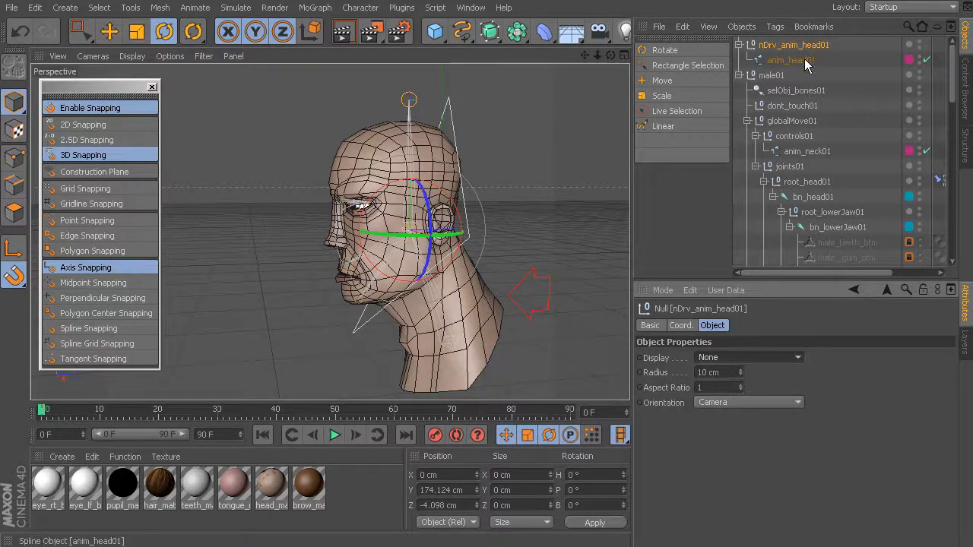
# - Parent nDrv_anim_head01 under controls01 and freeze all of its transformations
pyautogui.keyDown('alt'); pyautogui.moveTo(392, 307); pyautogui.dragTo(504, 258); pyautogui.keyUp('alt')
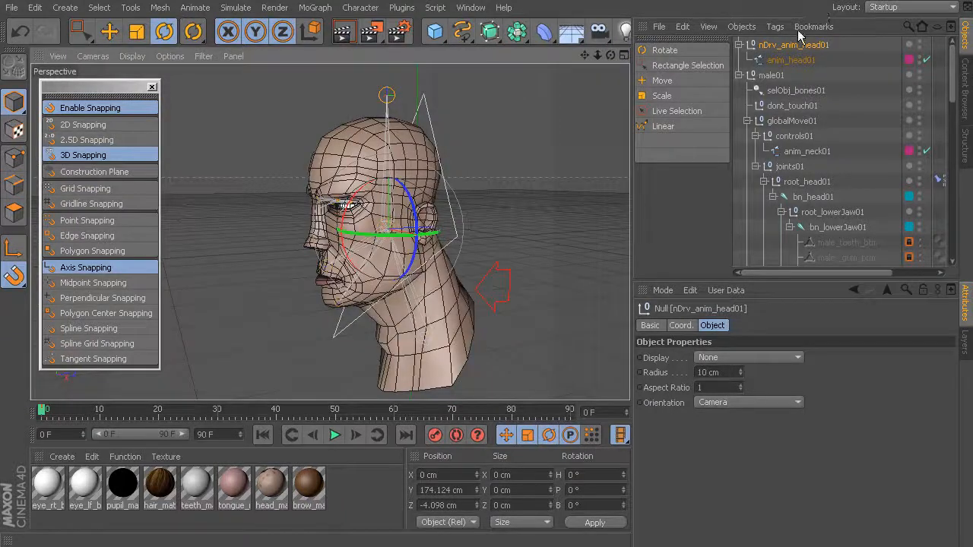
pyautogui.moveTo(796, 46); pyautogui.dragTo(801, 143)
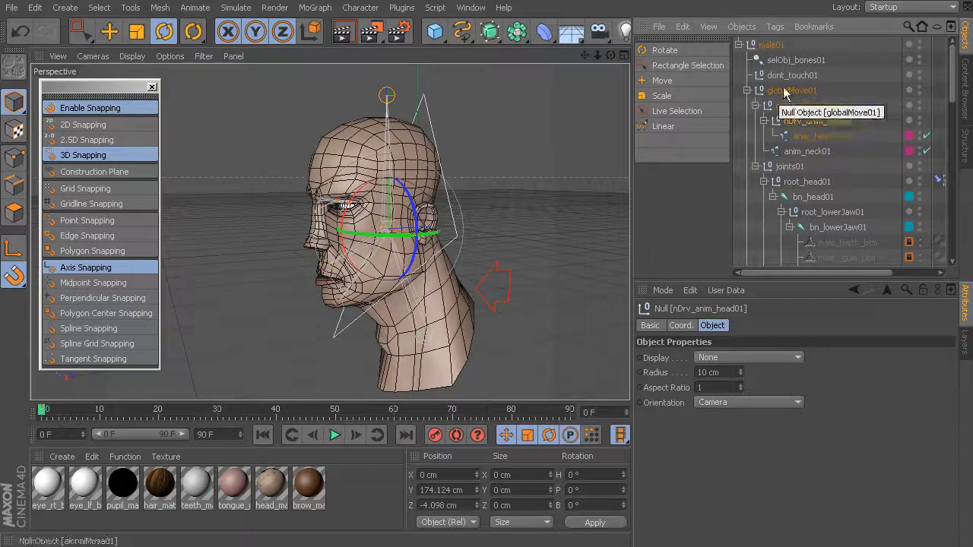
pyautogui.click(681, 326)
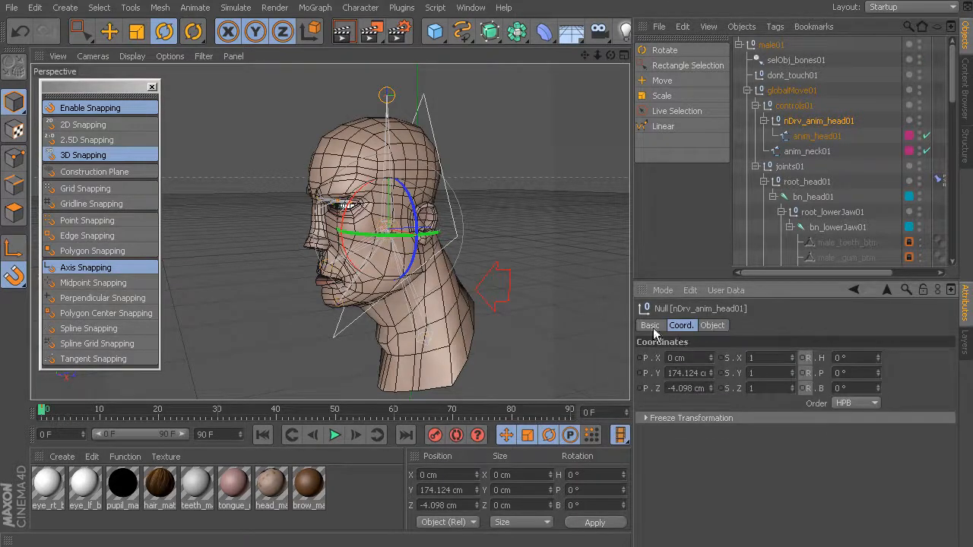
pyautogui.click(646, 419)
pyautogui.click(674, 432)
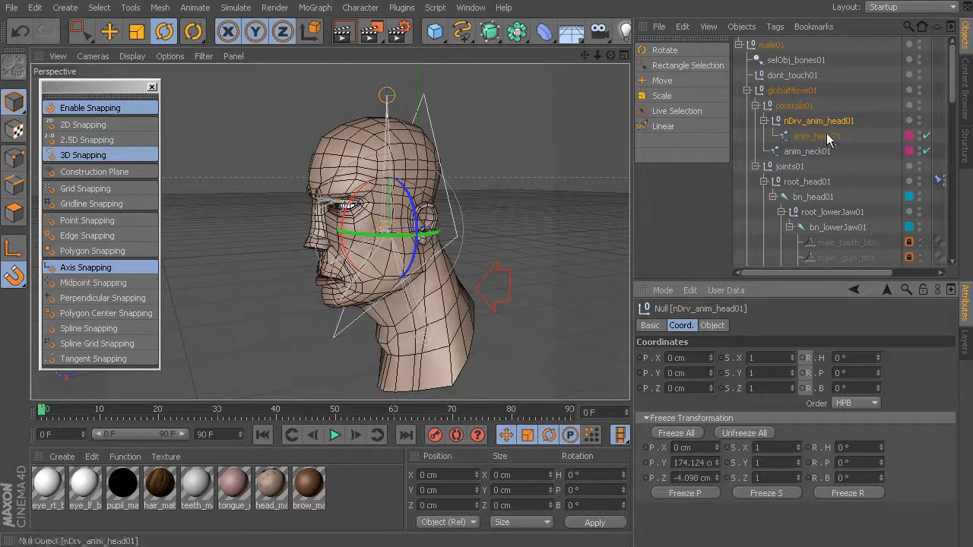
# - Turn on the display color of anim_head01, set it to red (RGB 255, 0, 0), and deselect the spline
pyautogui.click(818, 137)
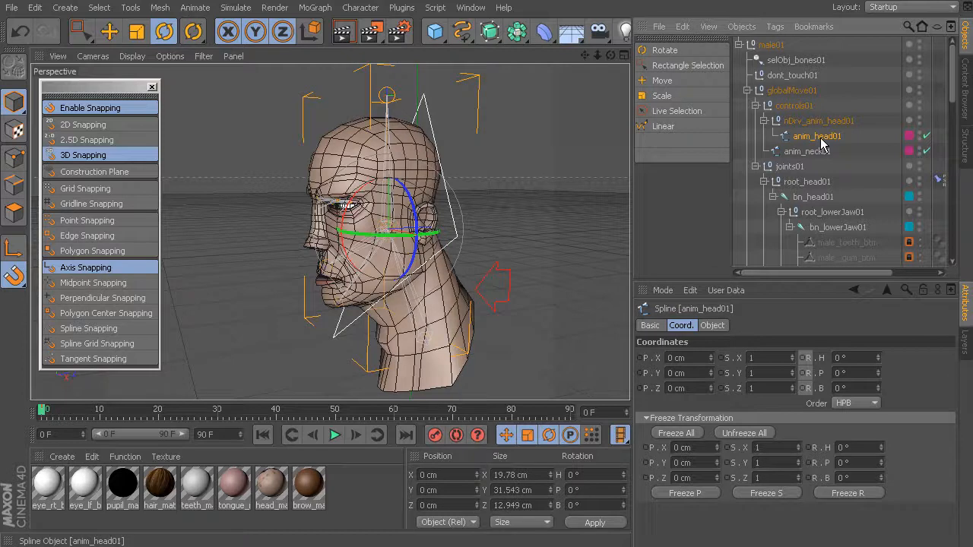
pyautogui.click(646, 419)
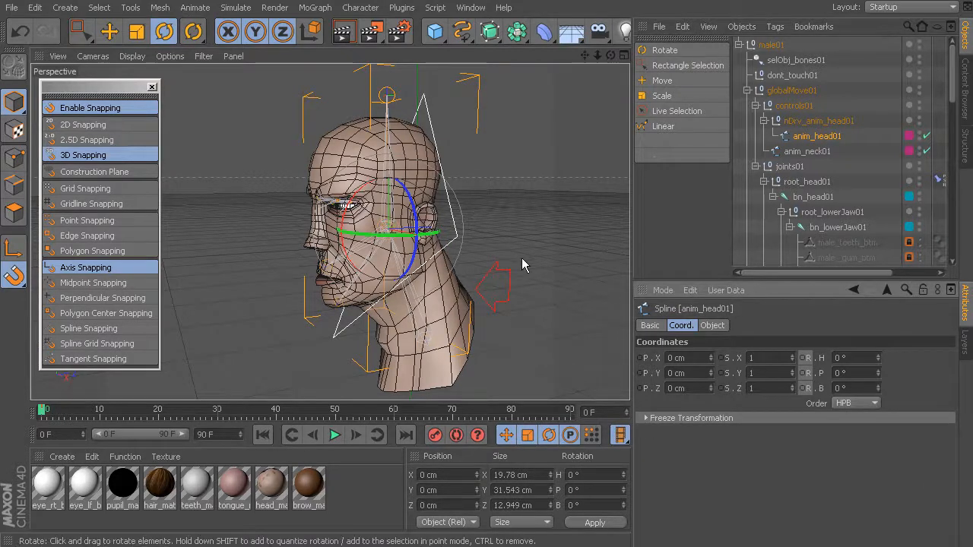
pyautogui.click(465, 213)
pyautogui.click(453, 206)
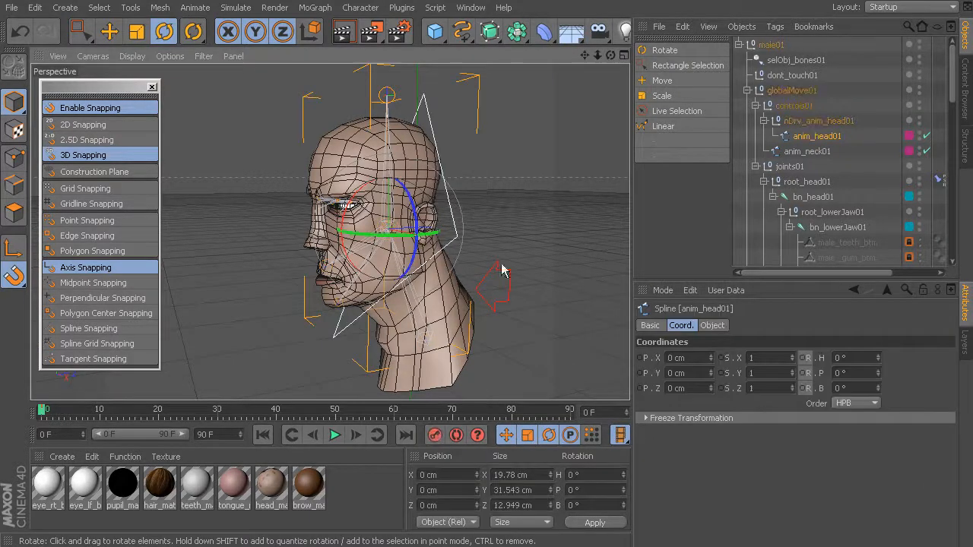
pyautogui.click(650, 325)
pyautogui.click(745, 416)
pyautogui.click(749, 462)
pyautogui.click(734, 432)
pyautogui.moveTo(733, 438); pyautogui.dragTo(765, 358)
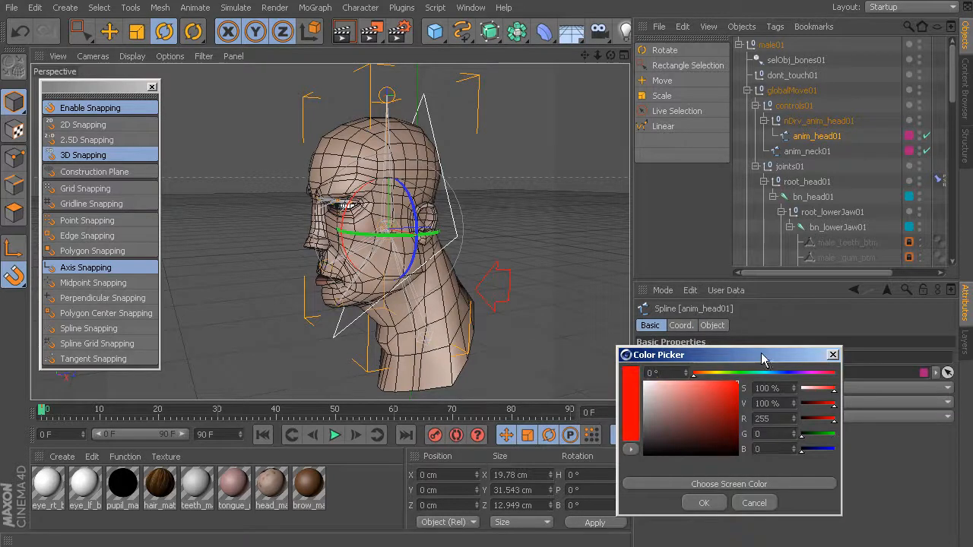
pyautogui.click(704, 503)
pyautogui.click(497, 217)
# - Select anim_neck01 and examine the neck controller's placement and pivot relative to the head from several angles
pyautogui.keyDown('alt'); pyautogui.moveTo(495, 217); pyautogui.dragTo(451, 243); pyautogui.keyUp('alt')
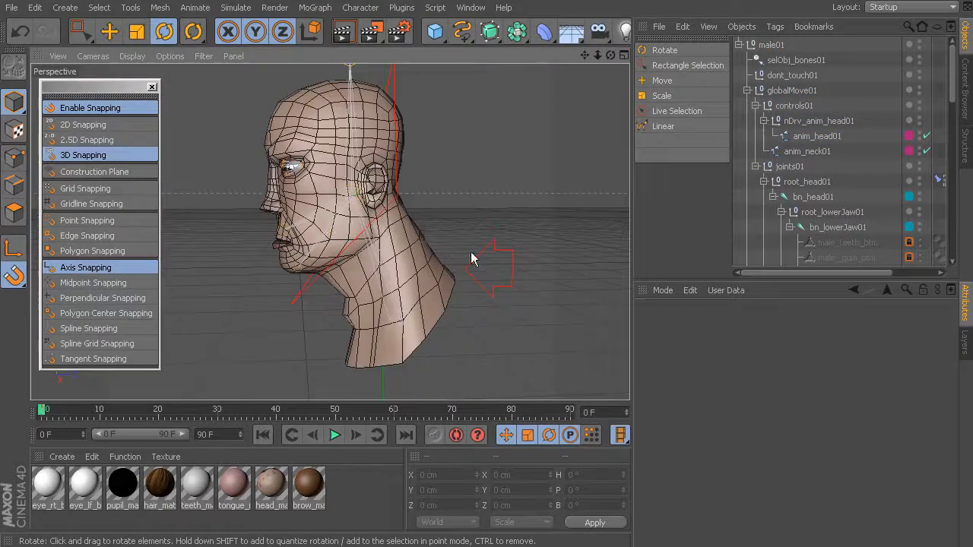
pyautogui.moveTo(498, 268)
pyautogui.keyDown('alt'); pyautogui.mouseDown()
pyautogui.moveTo(482, 276)
pyautogui.moveTo(372, 242)
pyautogui.mouseUp(); pyautogui.keyUp('alt')
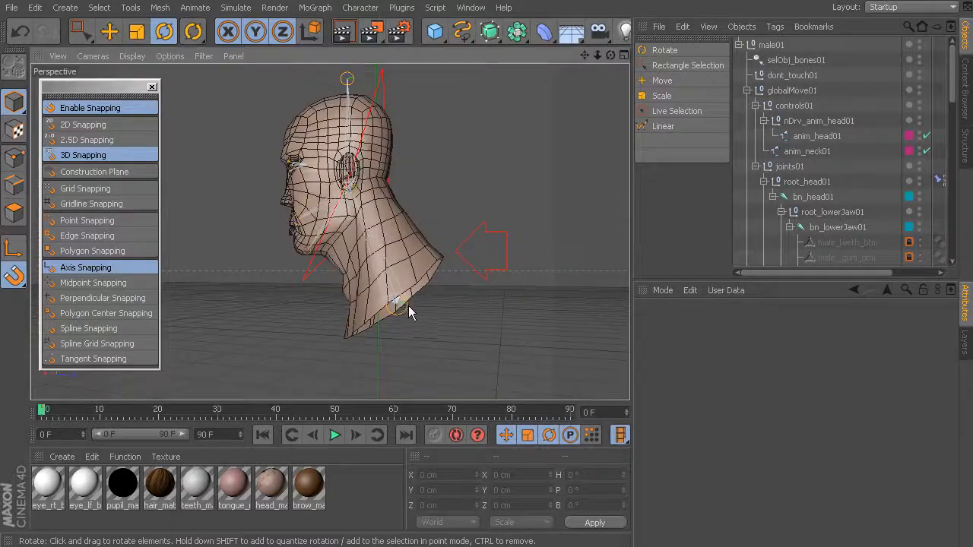
pyautogui.click(473, 240)
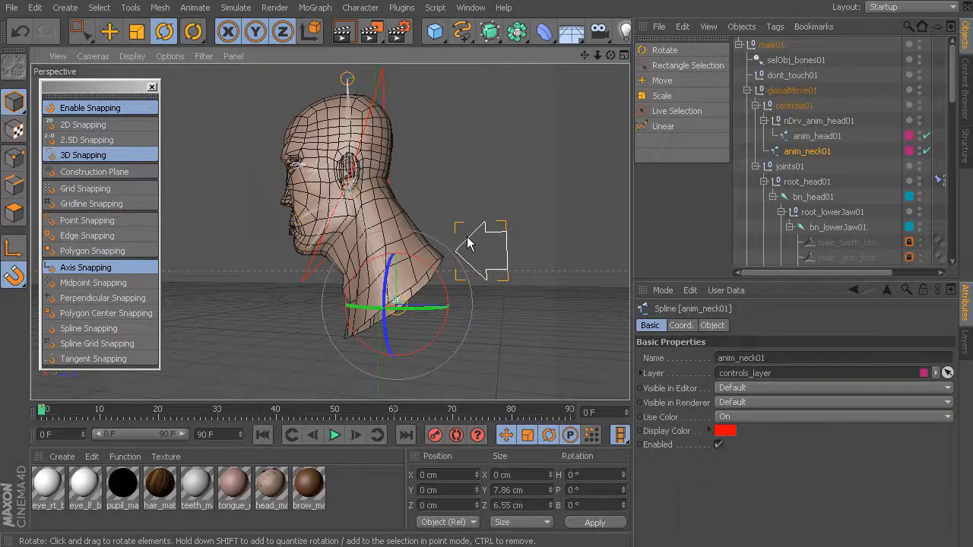
pyautogui.keyDown('alt'); pyautogui.moveTo(387, 231); pyautogui.dragTo(426, 245); pyautogui.keyUp('alt')
pyautogui.keyDown('alt'); pyautogui.moveTo(426, 246); pyautogui.dragTo(431, 261, button='right'); pyautogui.keyUp('alt')
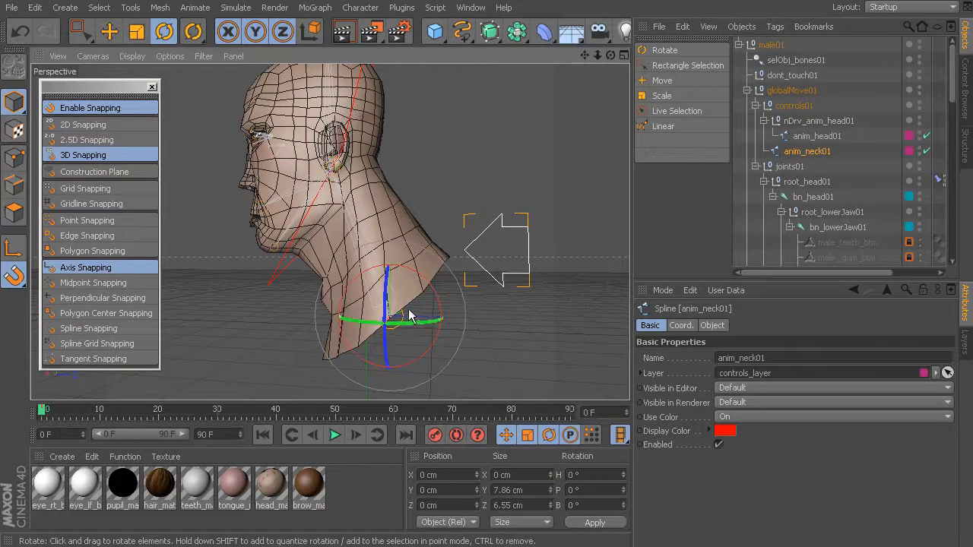
pyautogui.keyDown('alt'); pyautogui.moveTo(433, 307); pyautogui.dragTo(356, 288, button='right'); pyautogui.keyUp('alt')
pyautogui.keyDown('alt'); pyautogui.moveTo(357, 289); pyautogui.dragTo(437, 317); pyautogui.keyUp('alt')
pyautogui.keyDown('alt'); pyautogui.moveTo(436, 317); pyautogui.dragTo(390, 311, button='right'); pyautogui.keyUp('alt')
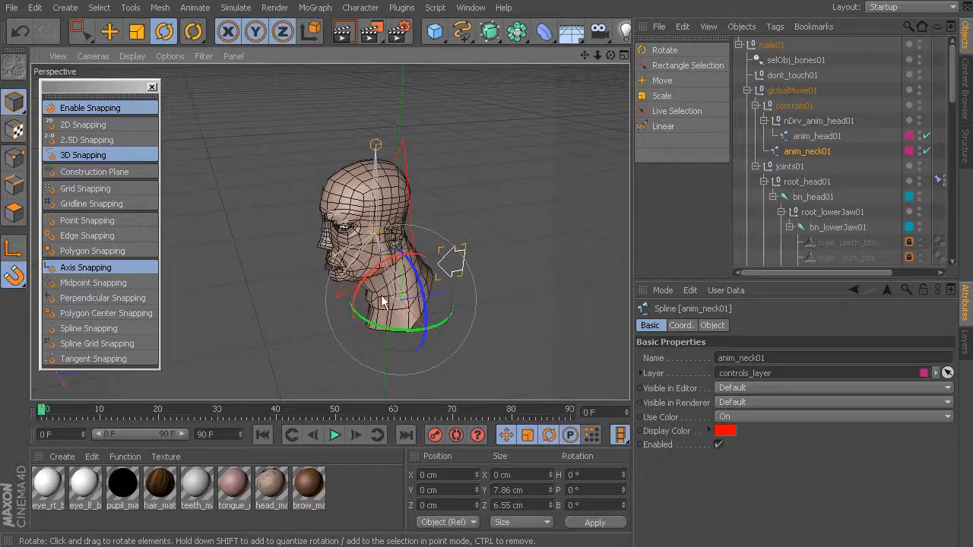
pyautogui.keyDown('alt'); pyautogui.moveTo(472, 270); pyautogui.dragTo(464, 251); pyautogui.keyUp('alt')
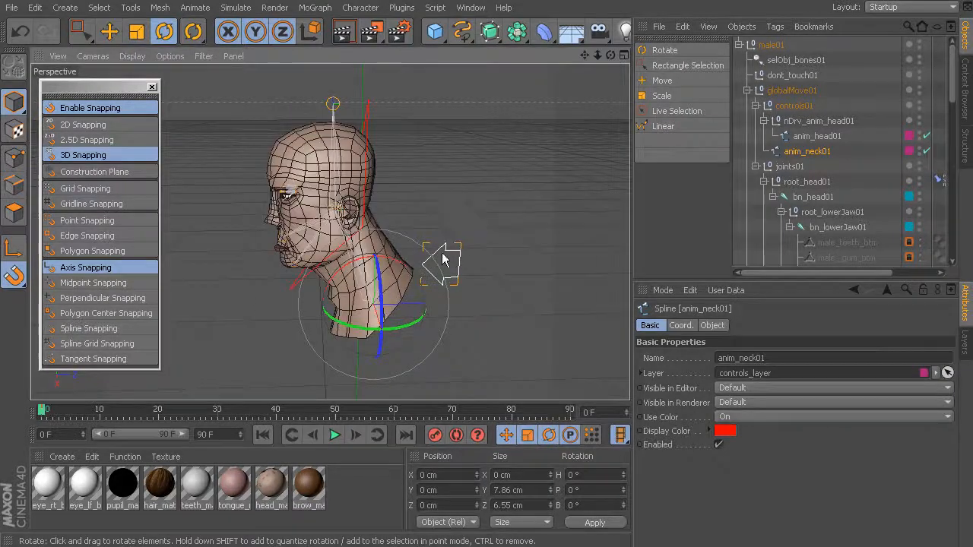
pyautogui.keyDown('alt'); pyautogui.moveTo(446, 261); pyautogui.dragTo(448, 253); pyautogui.keyUp('alt')
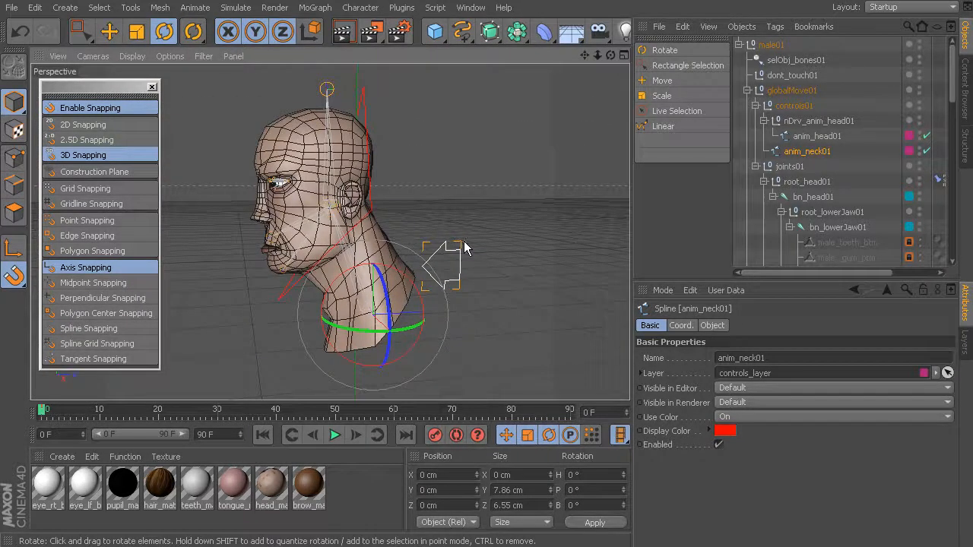
pyautogui.keyDown('alt'); pyautogui.moveTo(464, 244); pyautogui.dragTo(403, 251); pyautogui.keyUp('alt')
pyautogui.scroll(2, 411, 243)
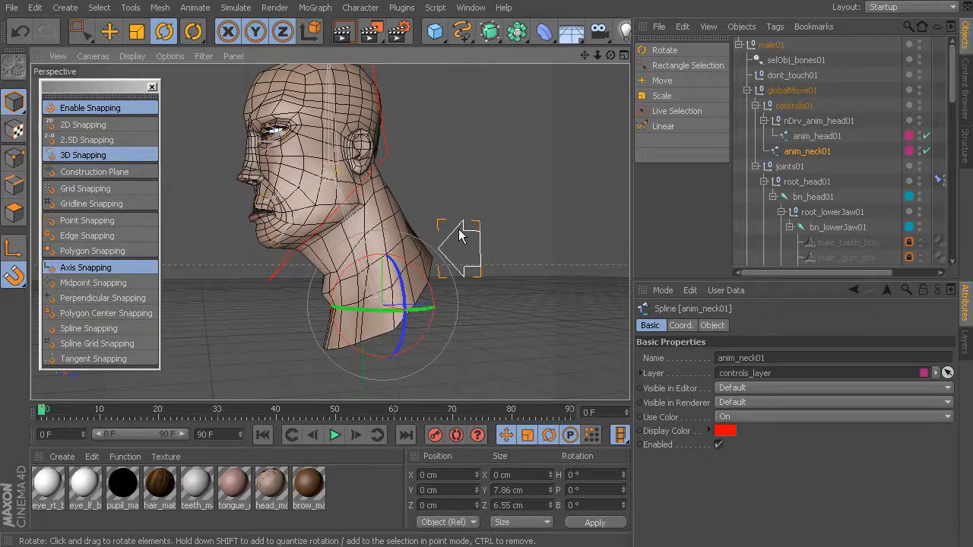
pyautogui.moveTo(394, 223)
pyautogui.keyDown('alt'); pyautogui.mouseDown()
pyautogui.moveTo(444, 244)
pyautogui.moveTo(434, 250)
pyautogui.moveTo(395, 228)
pyautogui.mouseUp(); pyautogui.keyUp('alt')
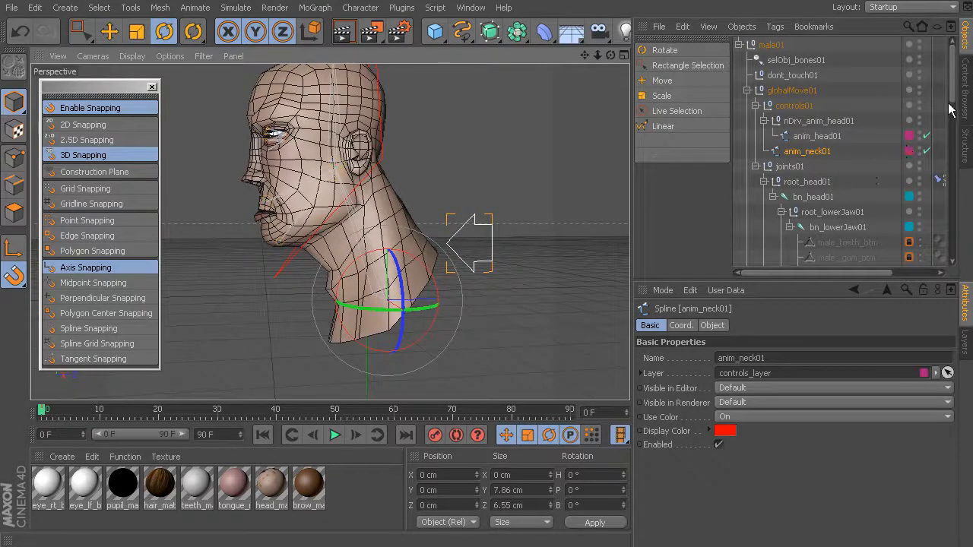
# - Add a PSR constraint linking root_neck01 to the anim_neck01 controller
pyautogui.click(763, 182)
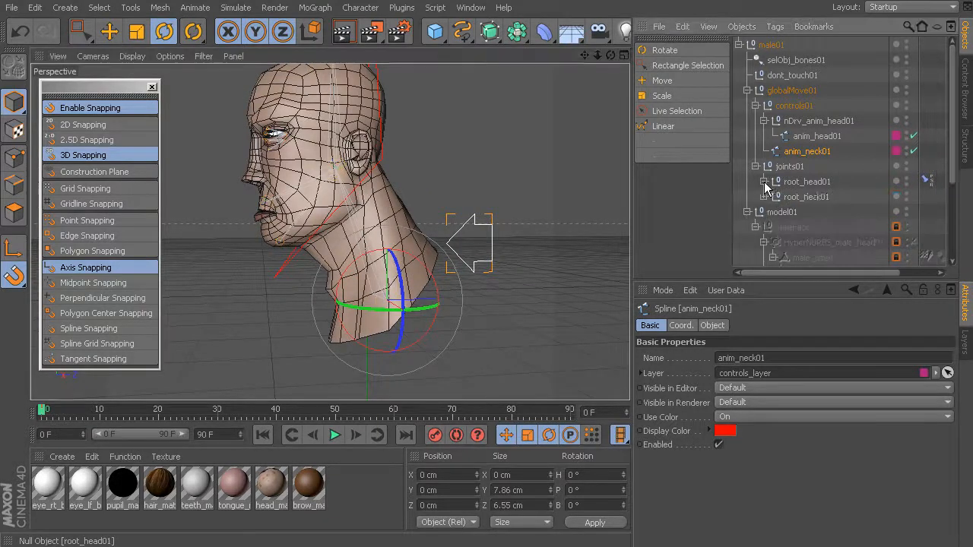
pyautogui.click(804, 197)
pyautogui.keyDown('alt'); pyautogui.moveTo(482, 304); pyautogui.dragTo(445, 250); pyautogui.keyUp('alt')
pyautogui.keyDown('shift'); pyautogui.click(460, 207); pyautogui.keyUp('shift')
pyautogui.keyDown('alt'); pyautogui.moveTo(446, 250); pyautogui.dragTo(406, 248, button='right'); pyautogui.keyUp('alt')
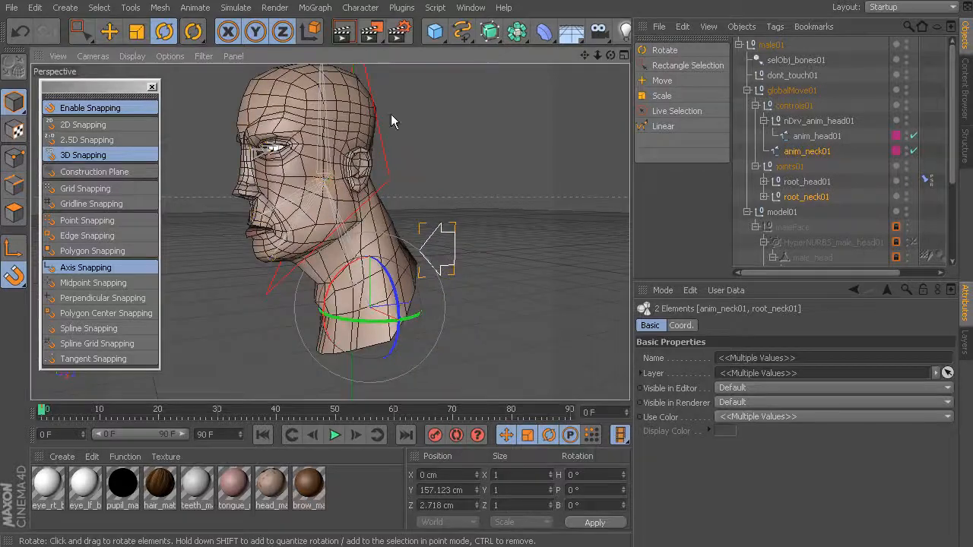
pyautogui.click(360, 7)
pyautogui.moveTo(379, 76)
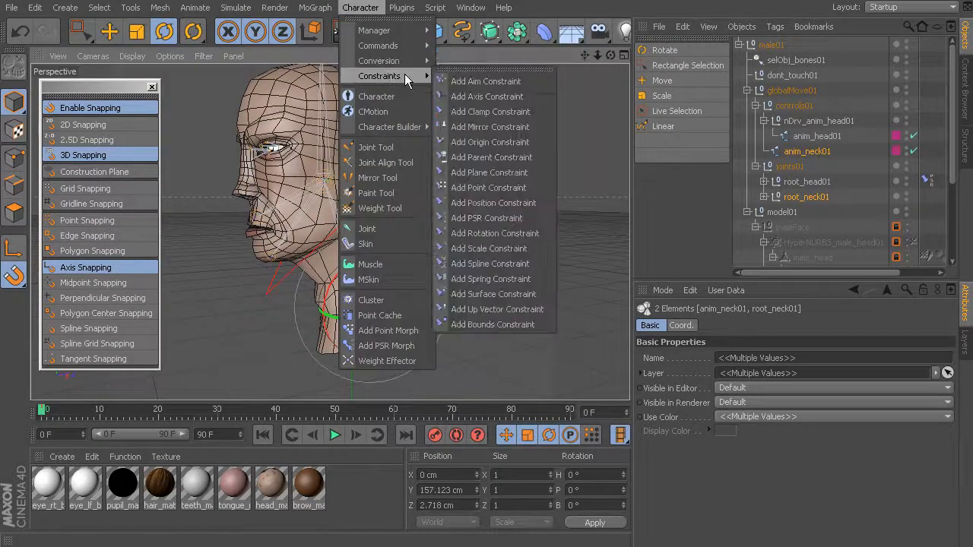
pyautogui.click(486, 218)
# - Rename the new constraint tag on root_neck01 as prsConstraint_root_neck01
pyautogui.keyDown('alt'); pyautogui.moveTo(486, 208); pyautogui.dragTo(623, 341); pyautogui.keyUp('alt')
pyautogui.click(686, 358)
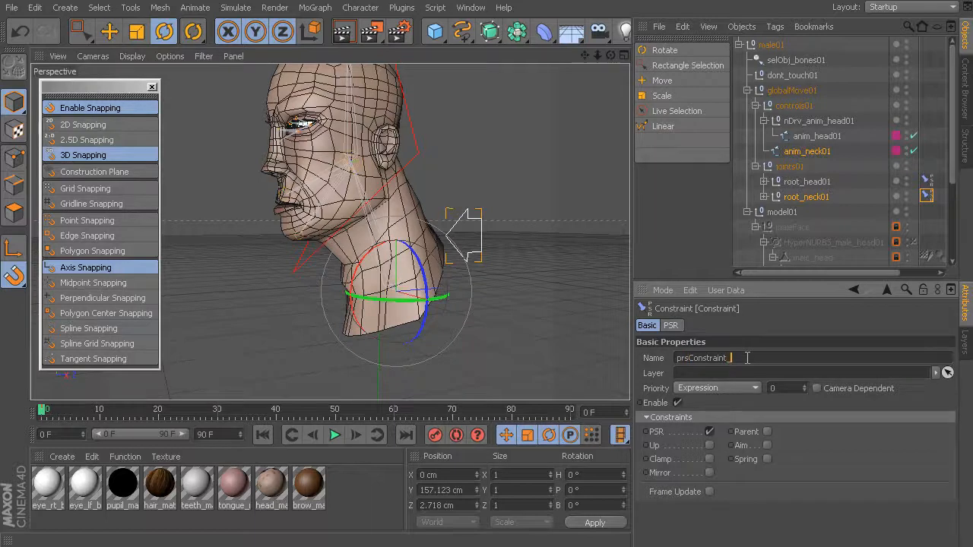
pyautogui.write('root_neck01')
pyautogui.press('Return')
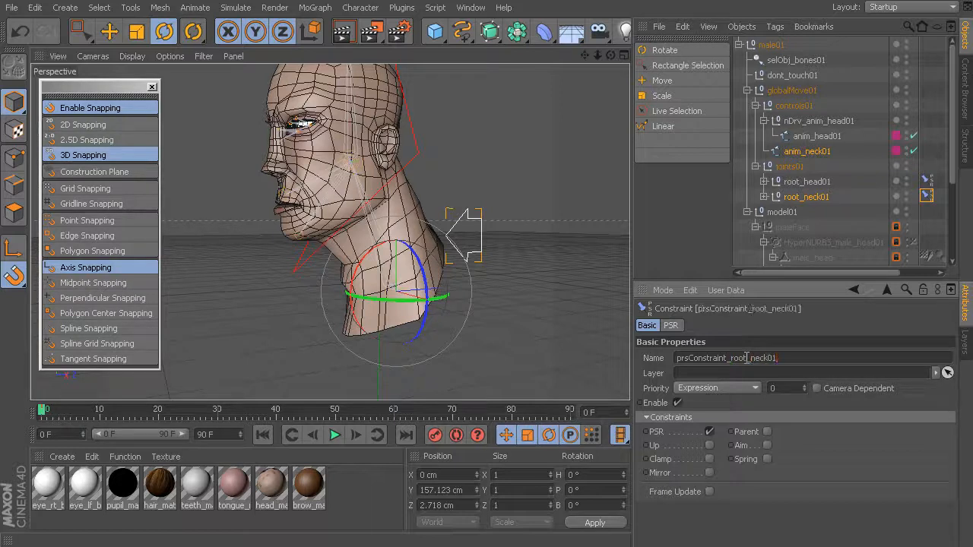
# - Test the neck constraint by rotating anim_neck01, undo the rotation and refresh the rig at frame 0
pyautogui.keyDown('alt'); pyautogui.moveTo(479, 184); pyautogui.dragTo(467, 203, button='middle'); pyautogui.keyUp('alt')
pyautogui.keyDown('alt'); pyautogui.moveTo(467, 204); pyautogui.dragTo(457, 237, button='right'); pyautogui.keyUp('alt')
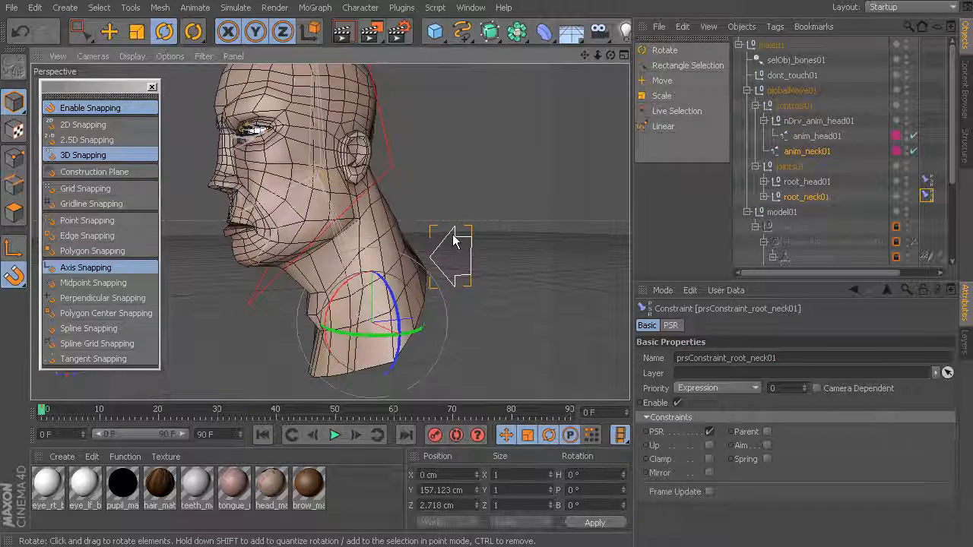
pyautogui.click(457, 242)
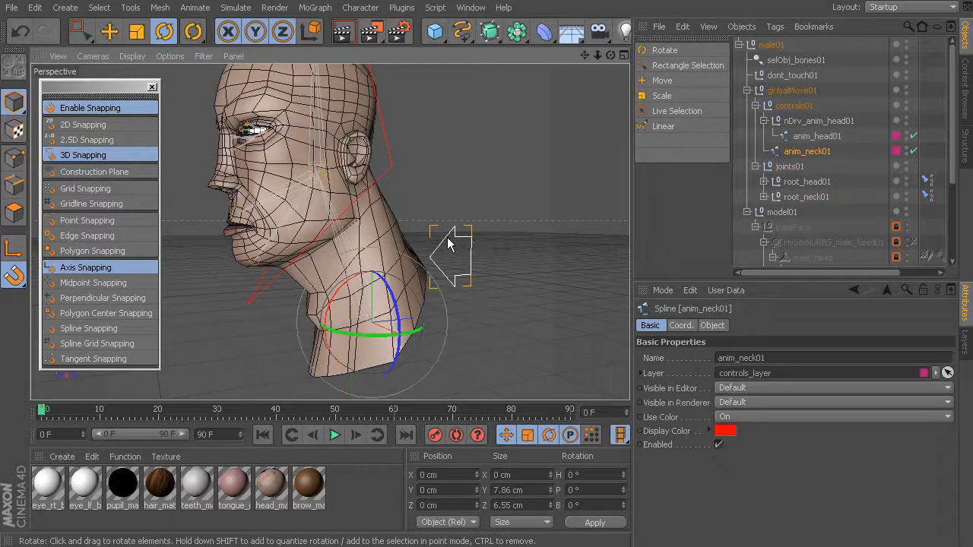
pyautogui.keyDown('alt'); pyautogui.moveTo(449, 243); pyautogui.dragTo(420, 247); pyautogui.keyUp('alt')
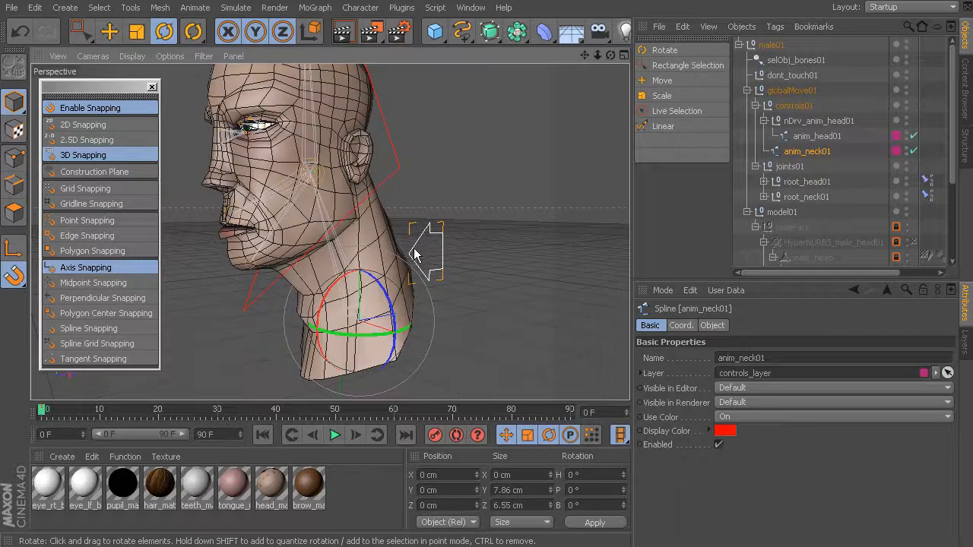
pyautogui.moveTo(354, 295); pyautogui.dragTo(363, 315)
pyautogui.hotkey('ctrl', 'z')
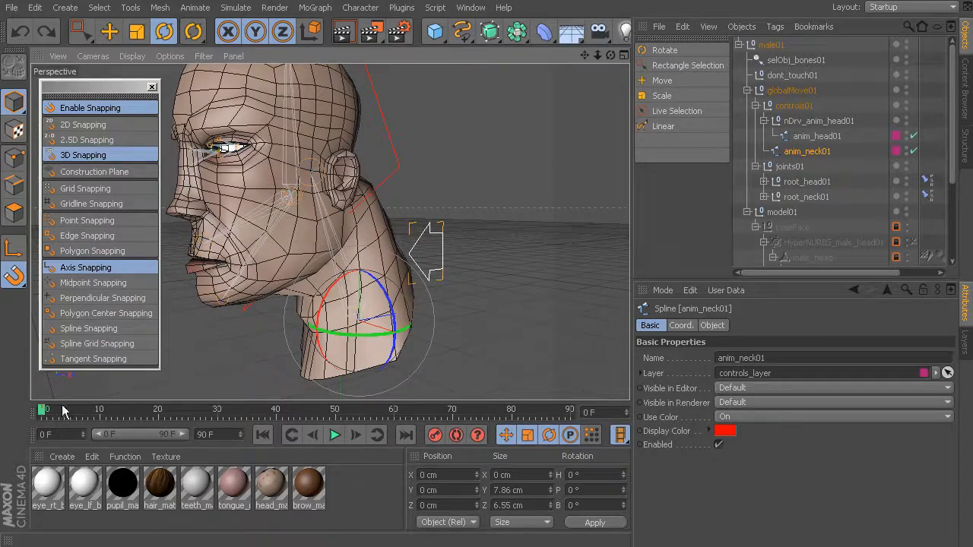
pyautogui.moveTo(45, 411)
pyautogui.mouseDown()
pyautogui.moveTo(68, 410)
pyautogui.moveTo(41, 411)
pyautogui.mouseUp()
pyautogui.keyDown('alt'); pyautogui.moveTo(412, 230); pyautogui.dragTo(372, 249); pyautogui.keyUp('alt')
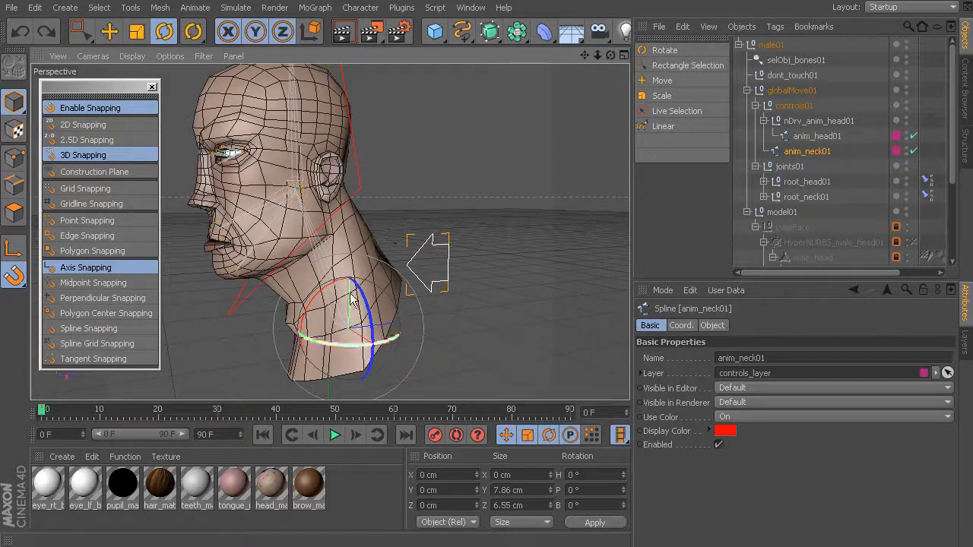
# - Move root_neck01 above root_head01 in the joints01 hierarchy
pyautogui.keyDown('alt'); pyautogui.moveTo(346, 251); pyautogui.dragTo(376, 251, button='middle'); pyautogui.keyUp('alt')
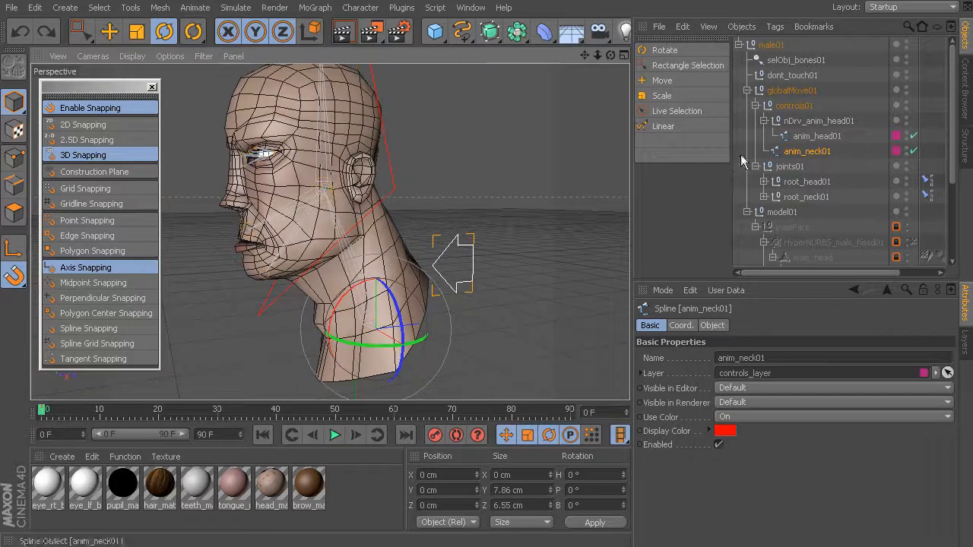
pyautogui.click(810, 199)
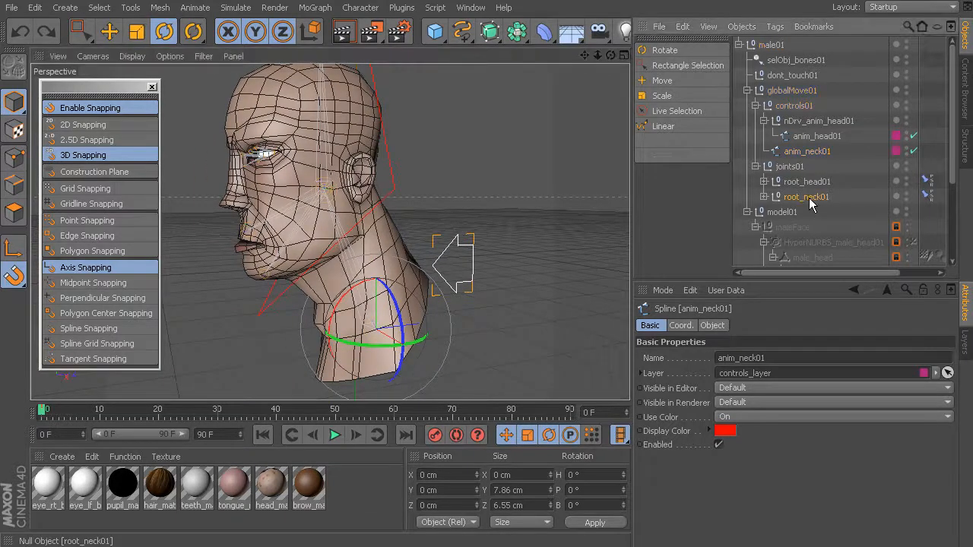
pyautogui.moveTo(812, 200); pyautogui.dragTo(806, 180)
pyautogui.moveTo(803, 177); pyautogui.dragTo(803, 179)
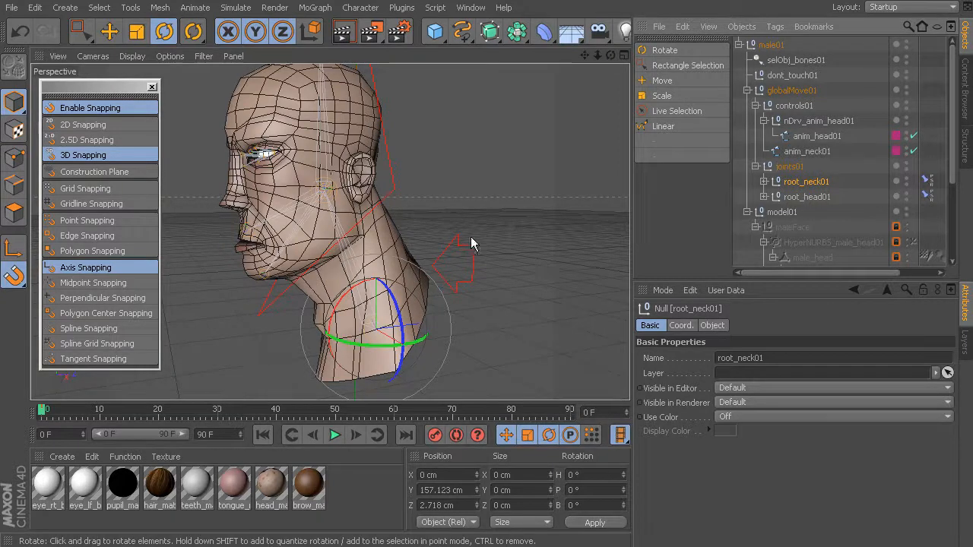
# - Test the reordered joints by rotating anim_neck01 and undo the rotation
pyautogui.click(480, 261)
pyautogui.scroll(-5, 480, 258)
pyautogui.moveTo(427, 249); pyautogui.dragTo(411, 283)
pyautogui.hotkey('ctrl', 'z')
pyautogui.scroll(4, 403, 266)
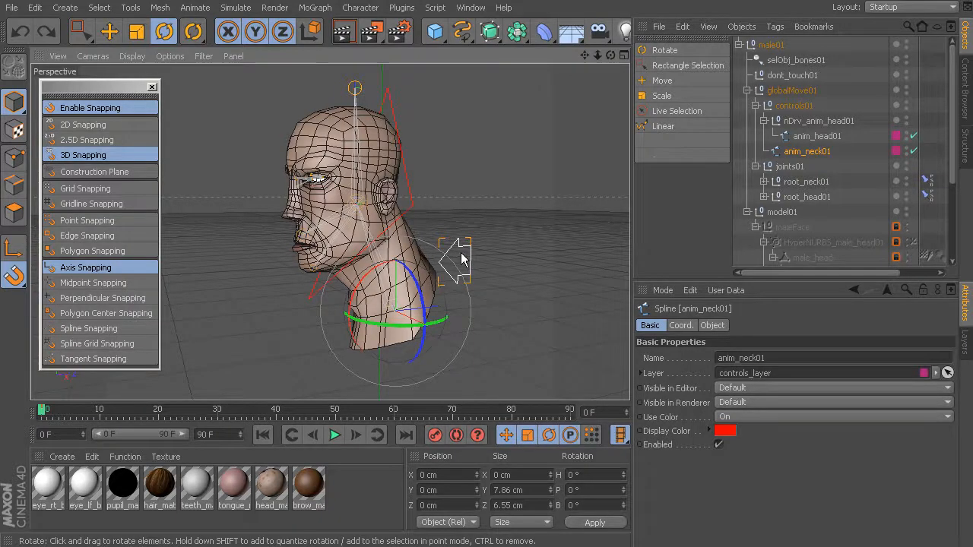
pyautogui.keyDown('alt'); pyautogui.moveTo(462, 250); pyautogui.dragTo(474, 266, button='middle'); pyautogui.keyUp('alt')
pyautogui.keyDown('alt'); pyautogui.moveTo(427, 253); pyautogui.dragTo(458, 257, button='right'); pyautogui.keyUp('alt')
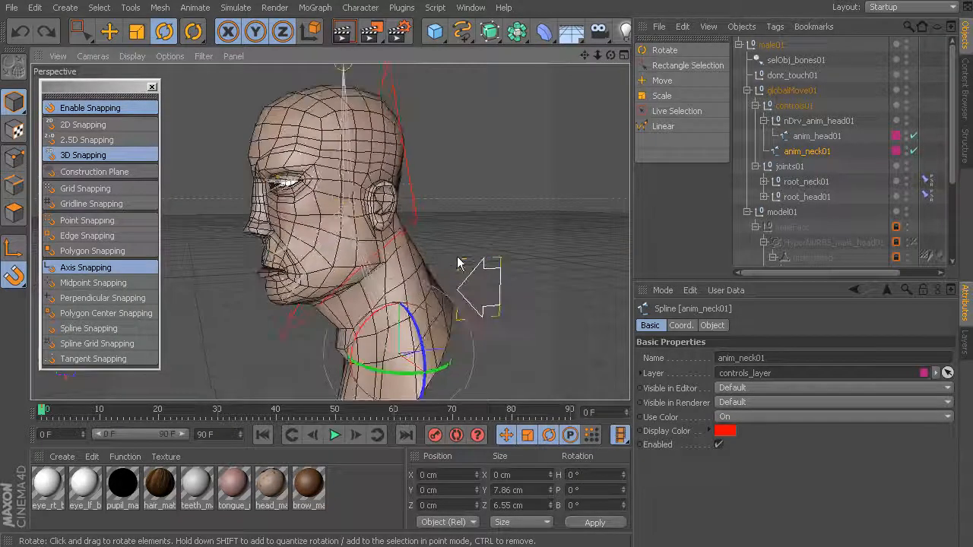
# - Add a position constraint that ties the anim_head01 controller to the be_neck01 joint
pyautogui.click(412, 197)
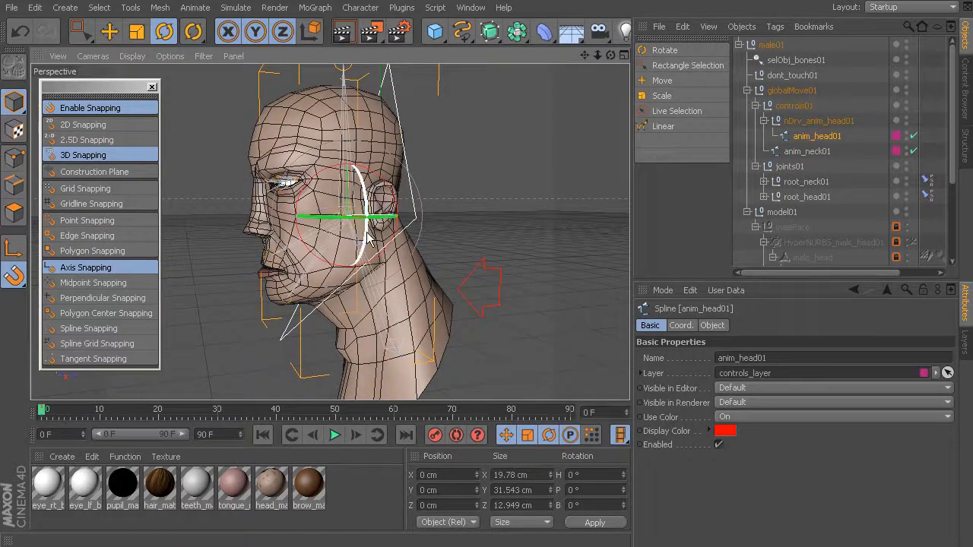
pyautogui.moveTo(350, 217)
pyautogui.mouseDown()
pyautogui.moveTo(331, 220)
pyautogui.moveTo(339, 217)
pyautogui.mouseUp()
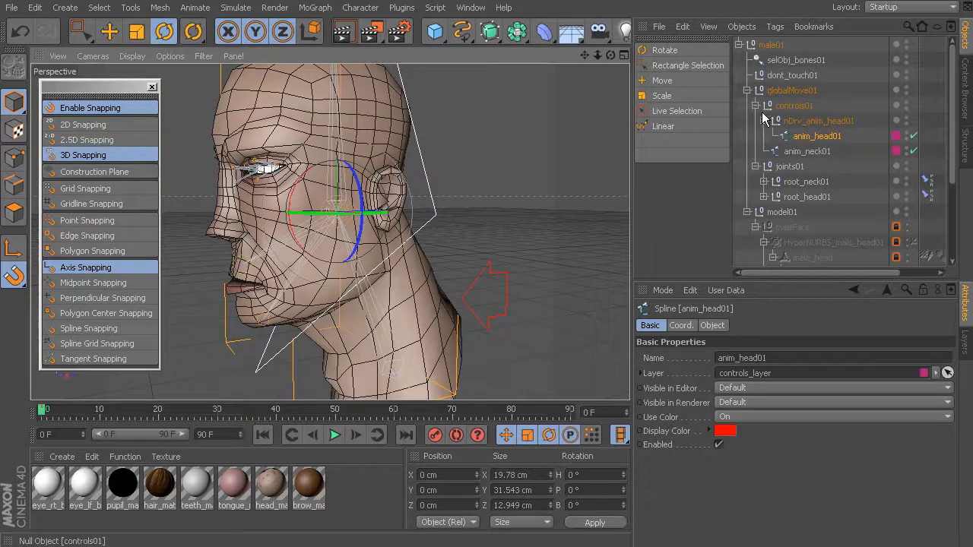
pyautogui.click(764, 182)
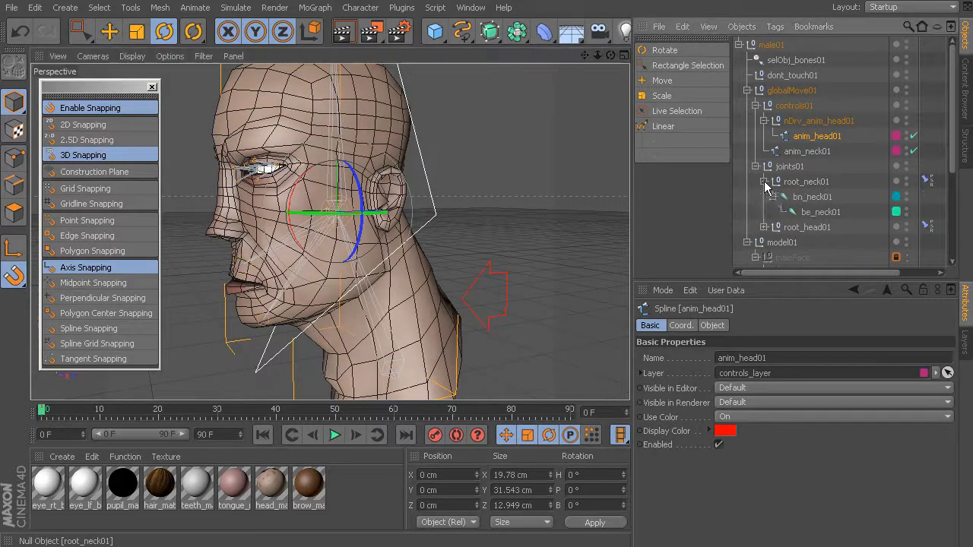
pyautogui.keyDown('ctrl'); pyautogui.click(818, 218); pyautogui.keyUp('ctrl')
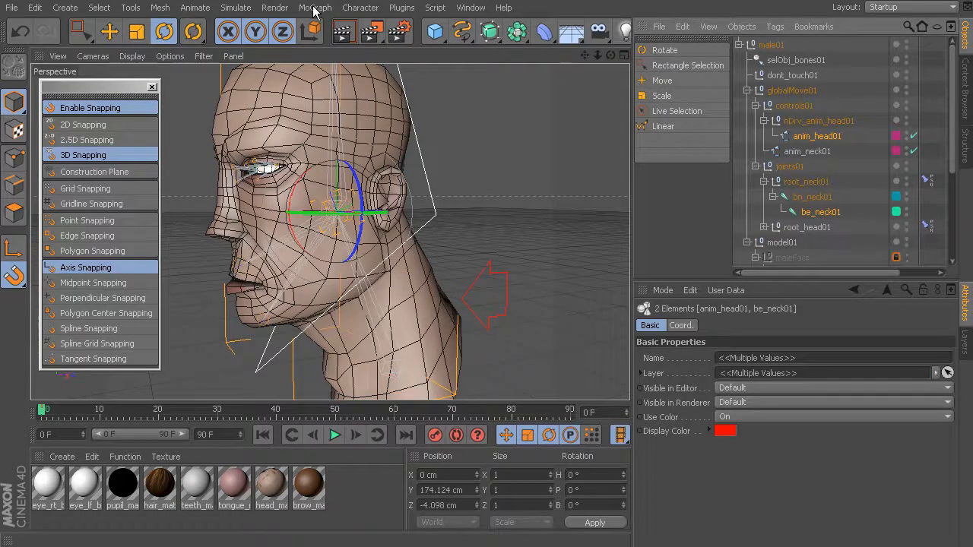
pyautogui.click(360, 8)
pyautogui.moveTo(396, 76)
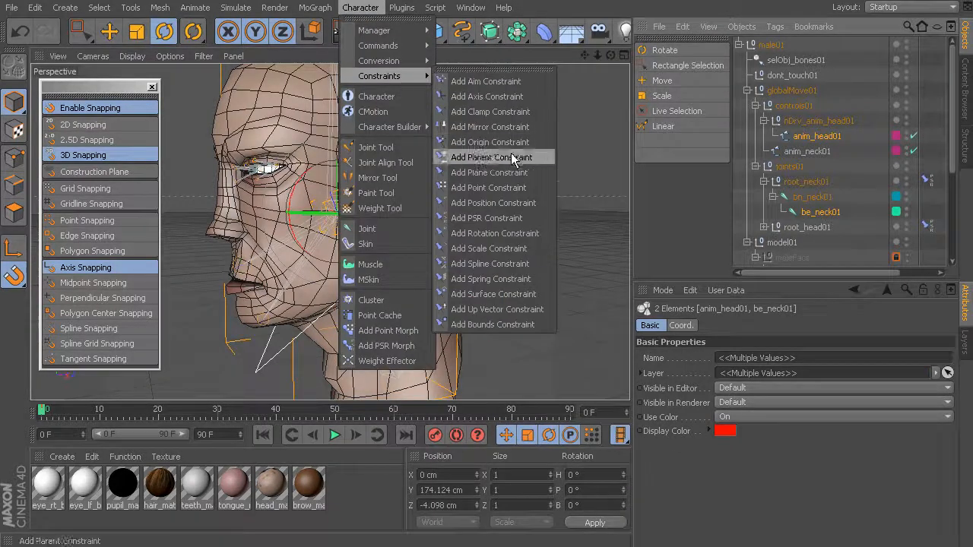
pyautogui.click(512, 203)
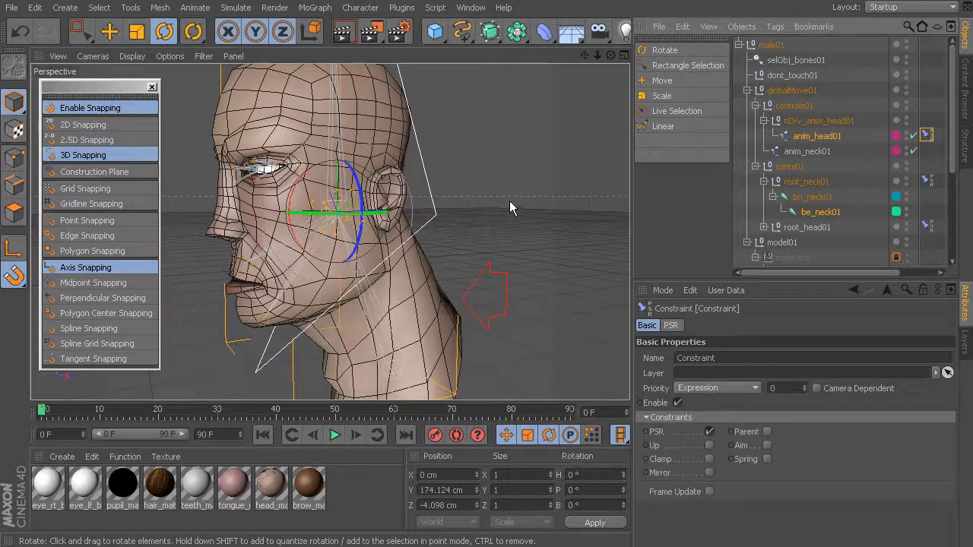
# - Rename the new constraint tag on anim_head01 as posConstraint_anim_head01
pyautogui.click(677, 357)
pyautogui.write('pos')
pyautogui.click(732, 357)
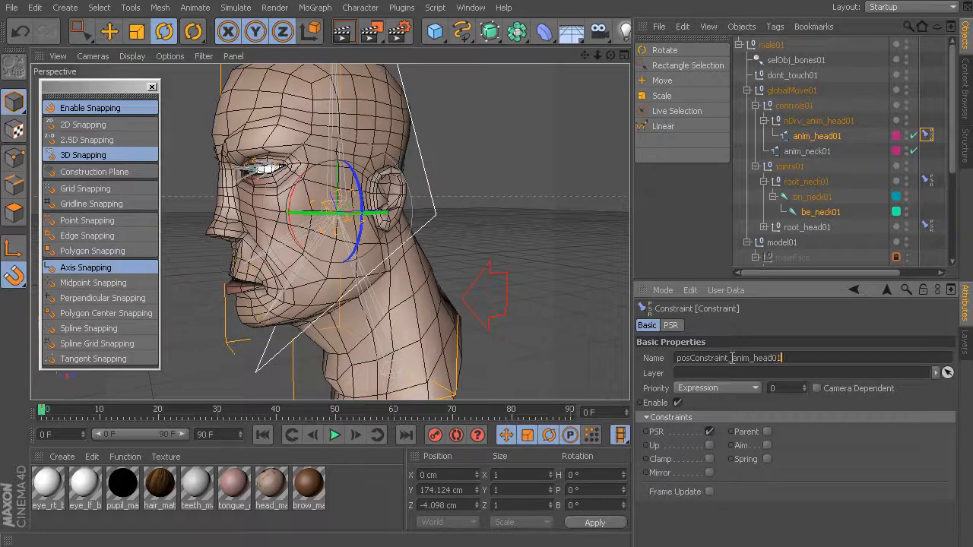
pyautogui.press('Return')
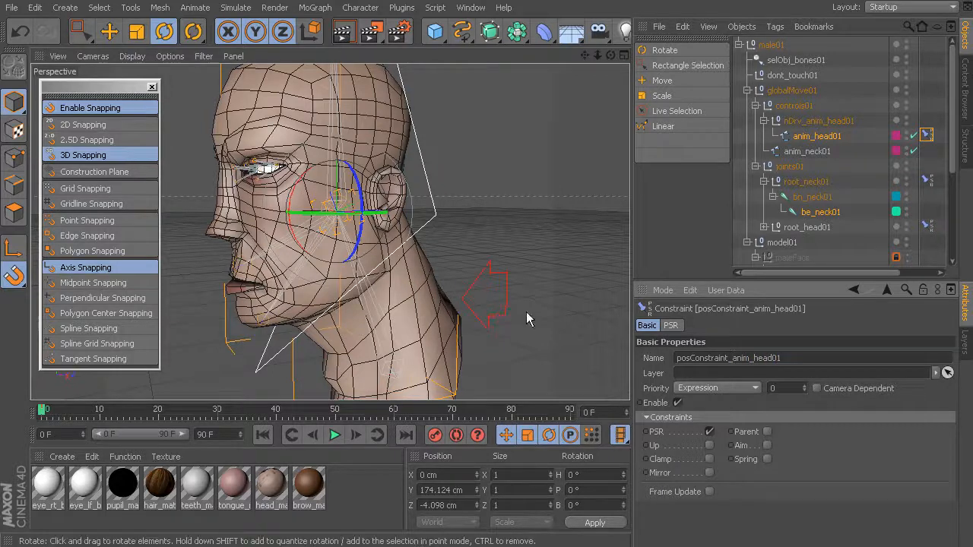
# - Rotate anim_neck01 to test how the head controller follows, undo the rotation and refresh the rig at frame 0
pyautogui.moveTo(823, 273); pyautogui.dragTo(827, 273)
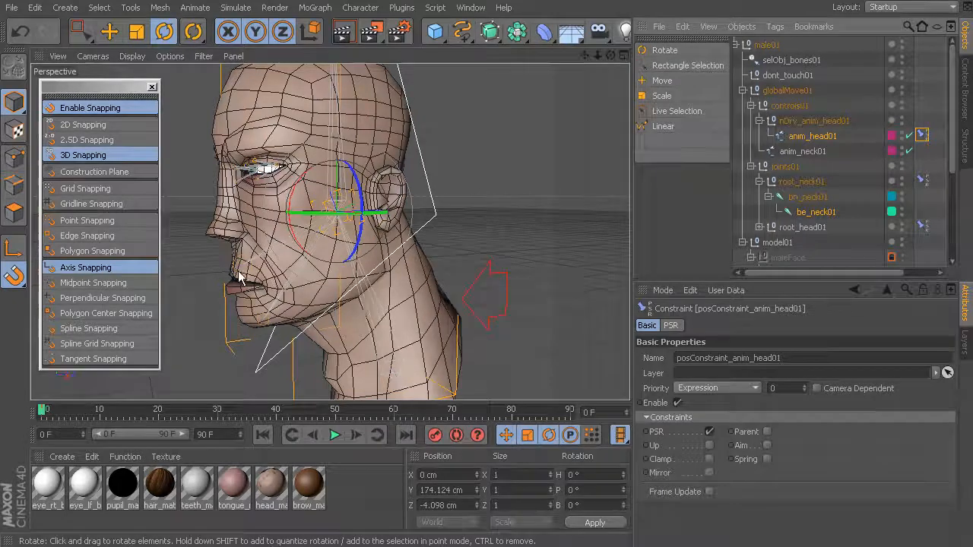
pyautogui.keyDown('alt'); pyautogui.moveTo(245, 280); pyautogui.dragTo(312, 275); pyautogui.keyUp('alt')
pyautogui.keyDown('alt'); pyautogui.moveTo(418, 266); pyautogui.dragTo(452, 255, button='middle'); pyautogui.keyUp('alt')
pyautogui.scroll(-3, 443, 249)
pyautogui.keyDown('alt'); pyautogui.moveTo(443, 247); pyautogui.dragTo(497, 280); pyautogui.keyUp('alt')
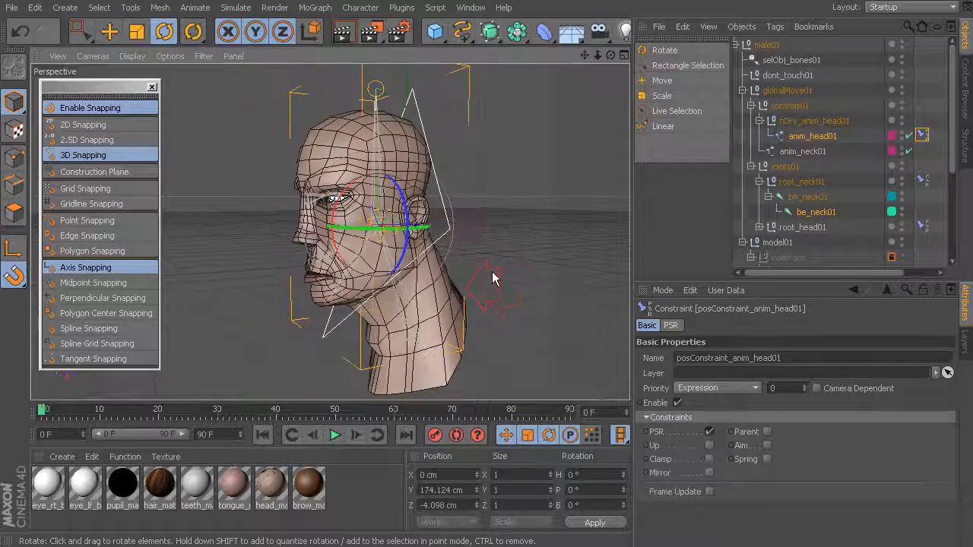
pyautogui.click(490, 275)
pyautogui.moveTo(408, 332); pyautogui.dragTo(417, 362)
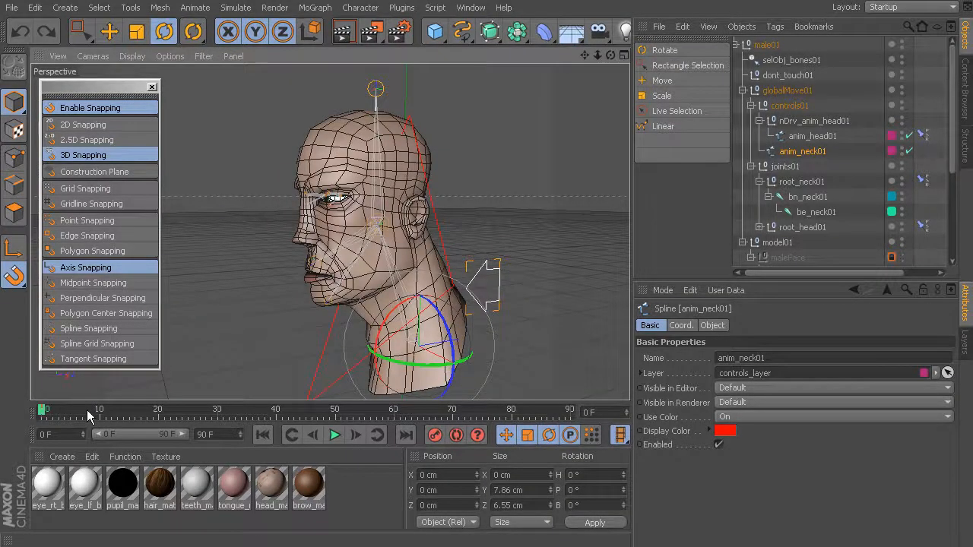
pyautogui.click(48, 414)
pyautogui.moveTo(48, 414); pyautogui.dragTo(41, 414)
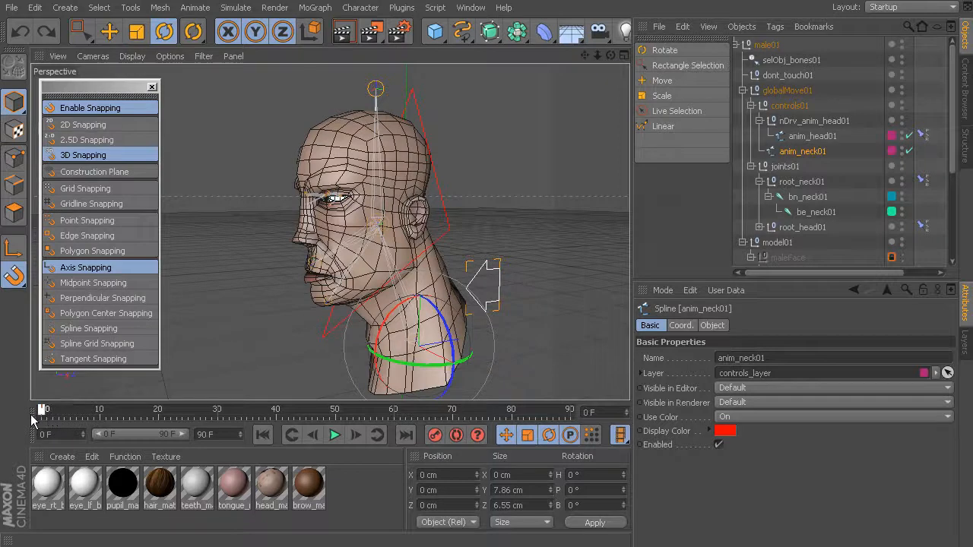
# - Set the Expression priority of the posConstraint_anim_head01 tag to 1
pyautogui.click(921, 134)
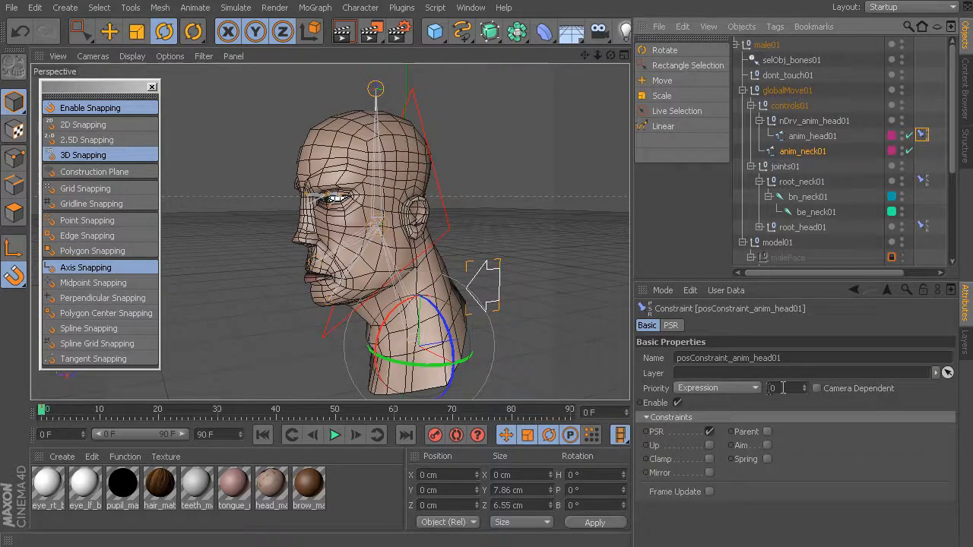
pyautogui.click(783, 388)
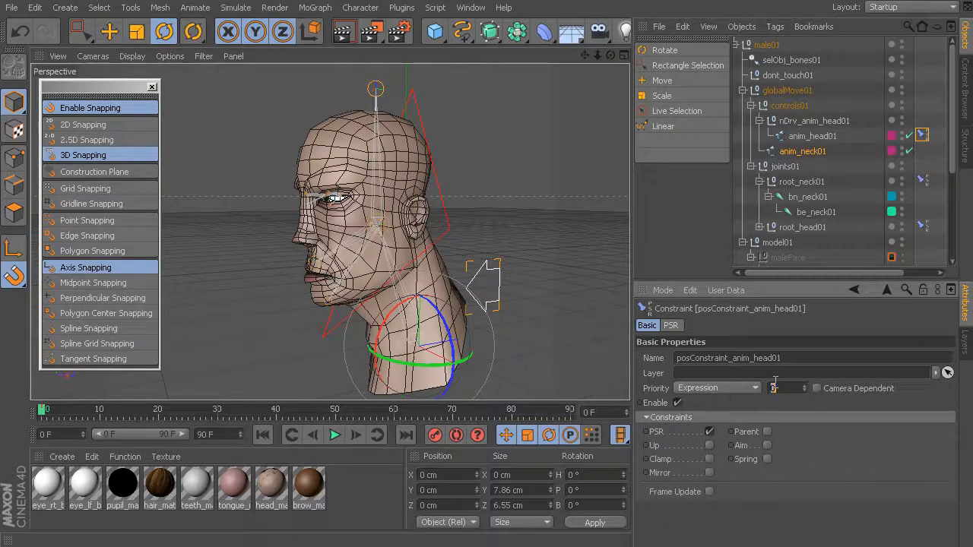
pyautogui.write('-1')
pyautogui.press('Return')
# - Test the changed constraint priority by rotating anim_neck01 and undo the rotation
pyautogui.keyDown('alt'); pyautogui.moveTo(418, 302); pyautogui.dragTo(416, 271, button='middle'); pyautogui.keyUp('alt')
pyautogui.moveTo(415, 271); pyautogui.dragTo(424, 317)
pyautogui.hotkey('ctrl', 'z')
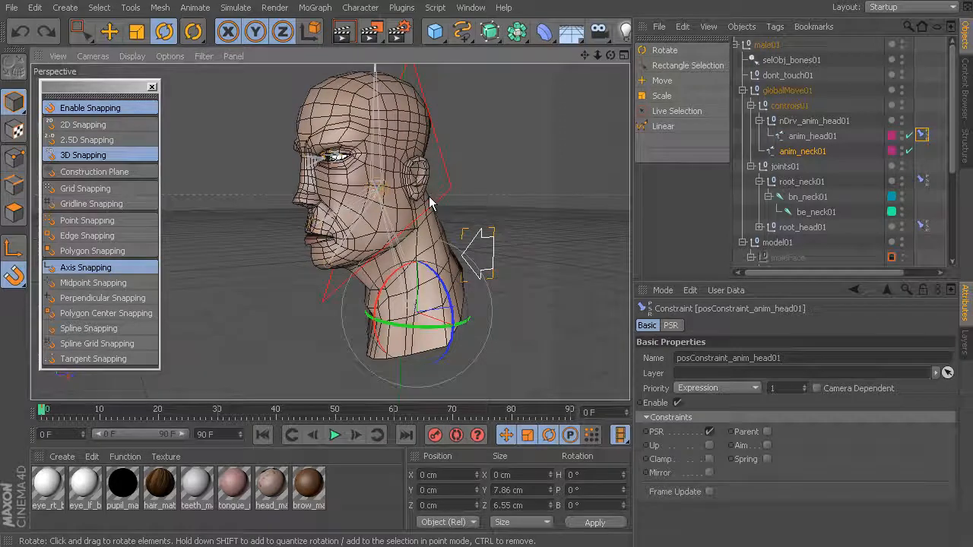
pyautogui.keyDown('alt'); pyautogui.moveTo(444, 178); pyautogui.dragTo(444, 202, button='middle'); pyautogui.keyUp('alt')
pyautogui.keyDown('alt'); pyautogui.moveTo(450, 207); pyautogui.dragTo(461, 223); pyautogui.keyUp('alt')
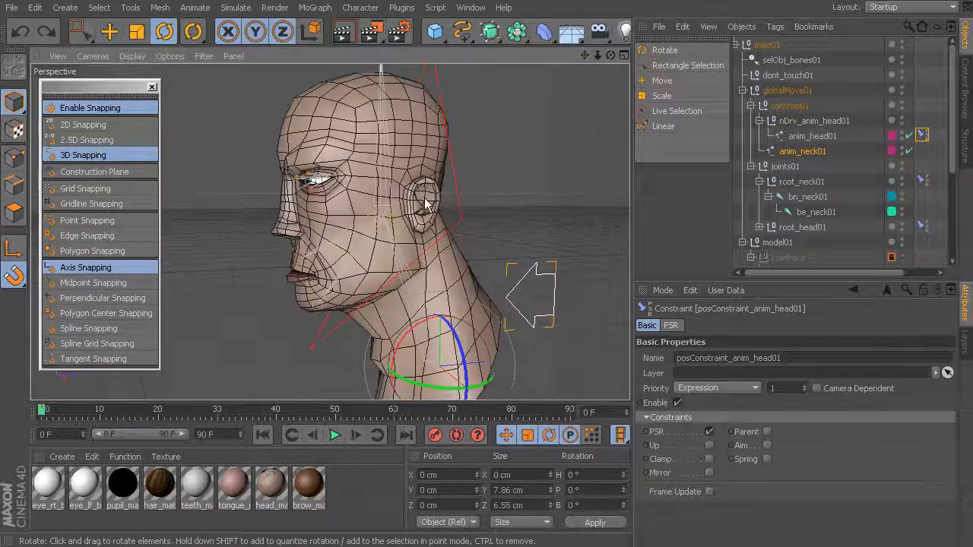
pyautogui.keyDown('alt'); pyautogui.moveTo(420, 207); pyautogui.dragTo(416, 228, button='middle'); pyautogui.keyUp('alt')
pyautogui.keyDown('alt'); pyautogui.moveTo(416, 228); pyautogui.dragTo(388, 211, button='right'); pyautogui.keyUp('alt')
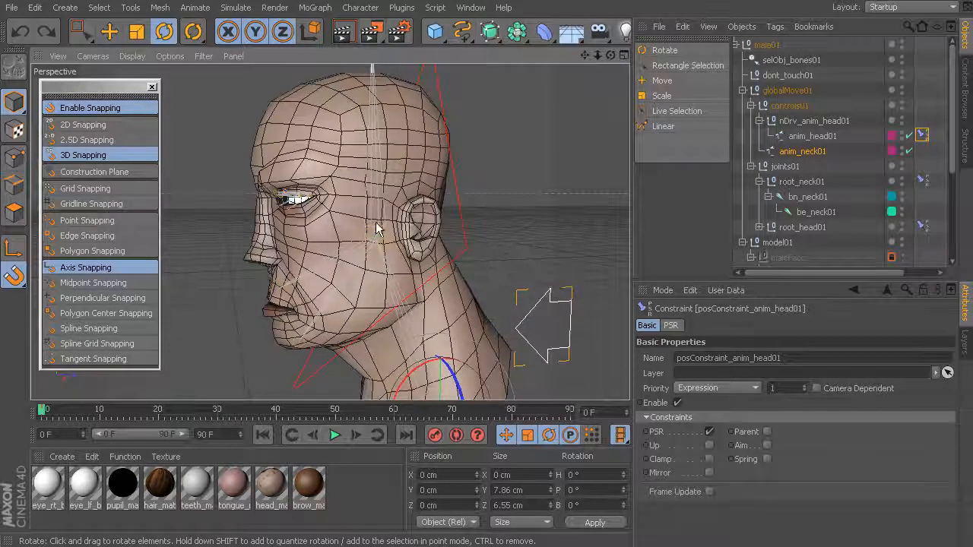
# - Delete the posConstraint_root_head01 constraint tag from root_head01
pyautogui.click(807, 228)
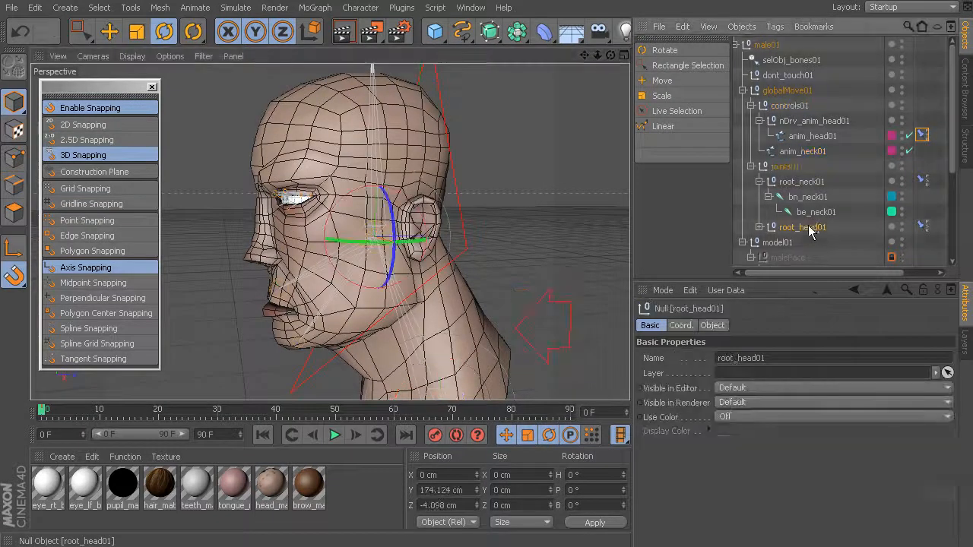
pyautogui.click(922, 226)
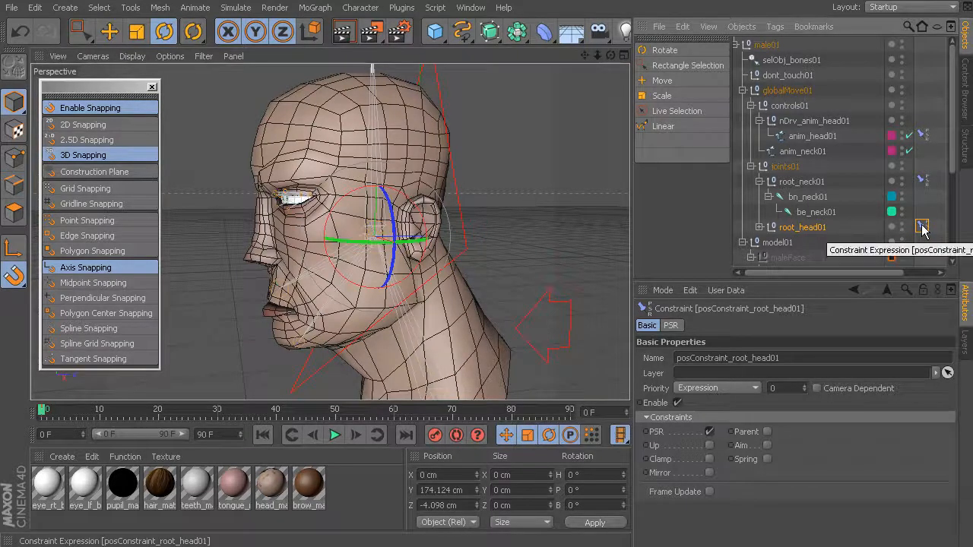
pyautogui.press('Delete')
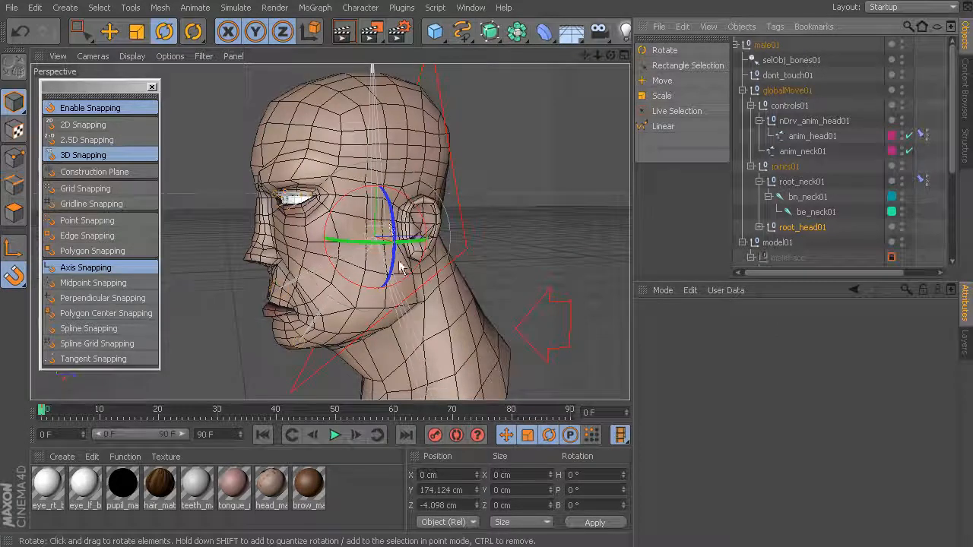
# - Add a PSR constraint to root_head01 with the anim_head01 spline as its target
pyautogui.keyDown('alt'); pyautogui.moveTo(385, 269); pyautogui.dragTo(403, 234, button='middle'); pyautogui.keyUp('alt')
pyautogui.keyDown('alt'); pyautogui.moveTo(436, 200); pyautogui.dragTo(428, 216, button='middle'); pyautogui.keyUp('alt')
pyautogui.keyDown('alt'); pyautogui.moveTo(428, 216); pyautogui.dragTo(441, 222); pyautogui.keyUp('alt')
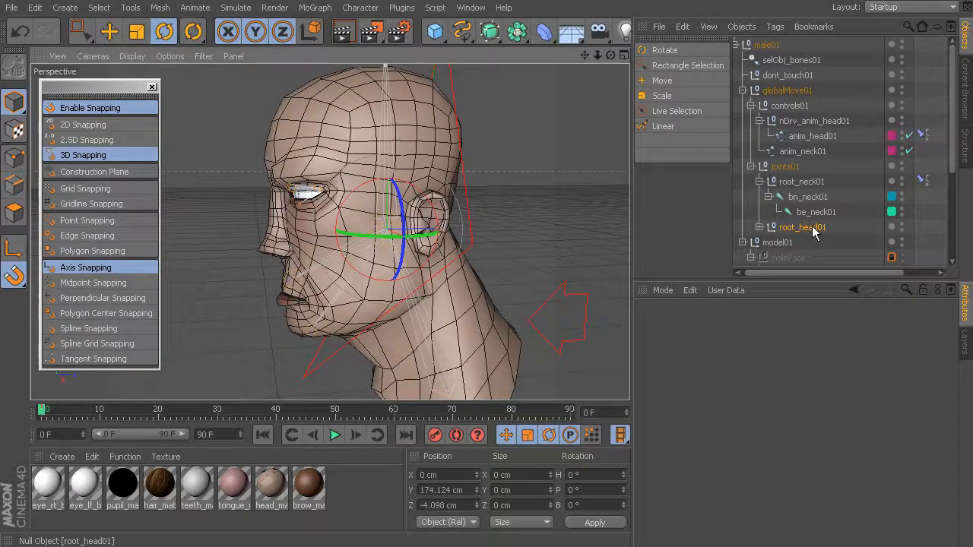
pyautogui.click(466, 190)
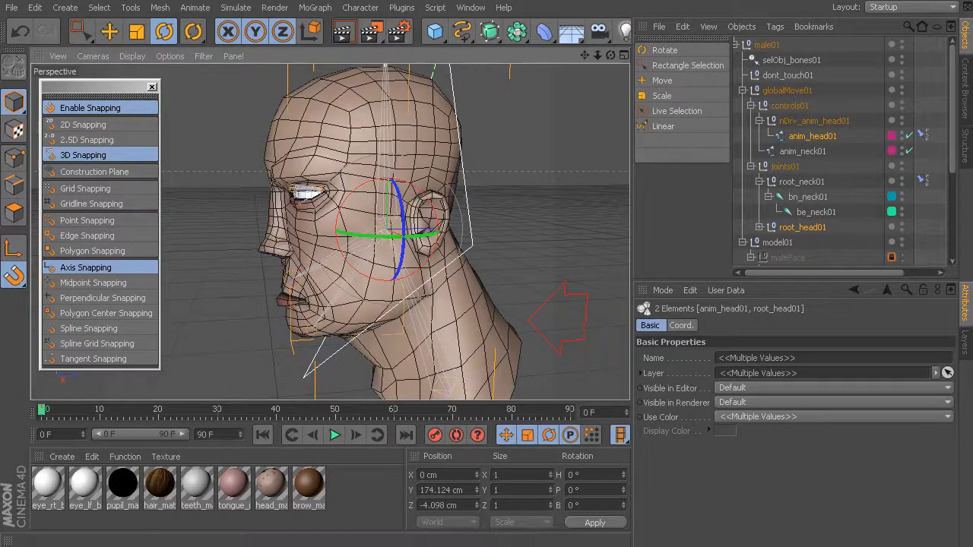
pyautogui.click(360, 7)
pyautogui.moveTo(383, 74)
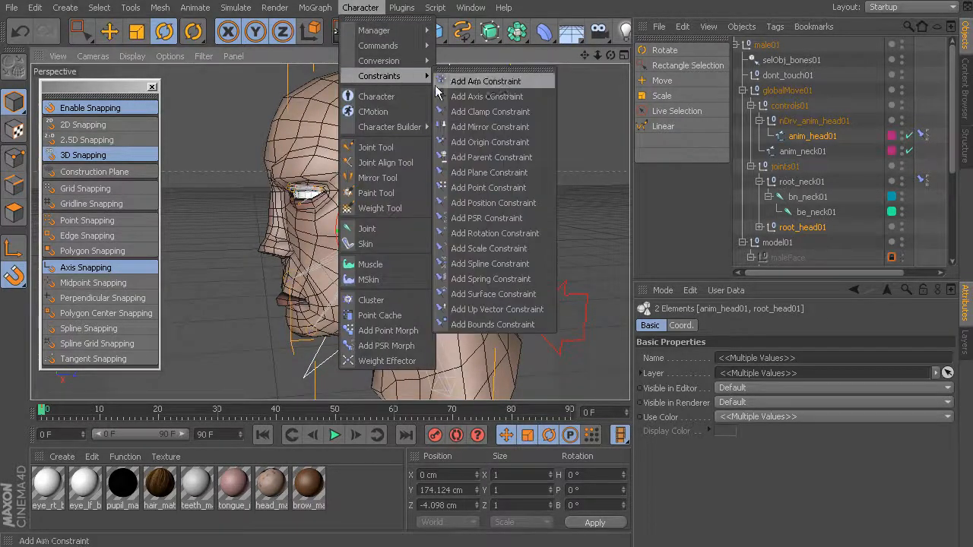
pyautogui.click(499, 220)
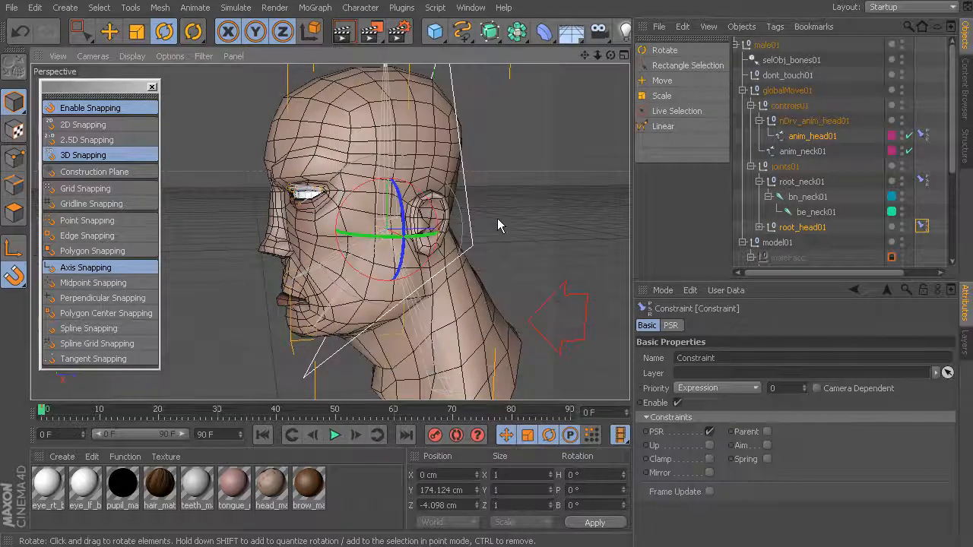
# - Name the new root_head01 constraint tag prsConstraint_root_head01 and set its Expression priority to 1
pyautogui.click(679, 358)
pyautogui.write('Ps')
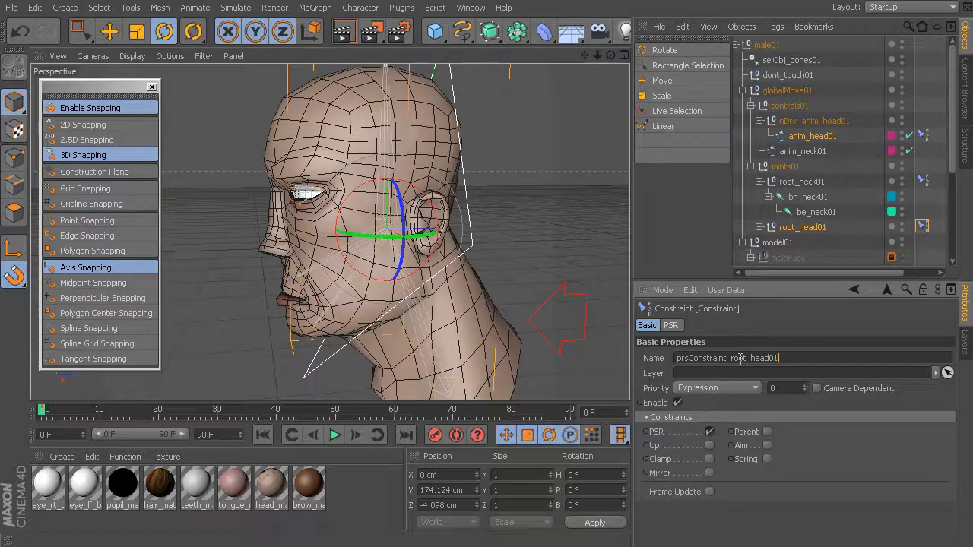
pyautogui.press('Return')
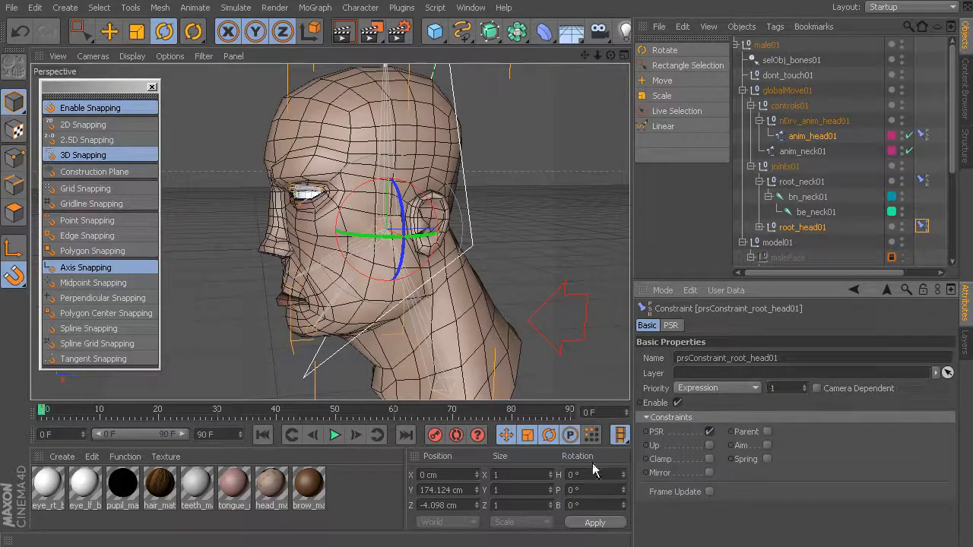
pyautogui.click(502, 225)
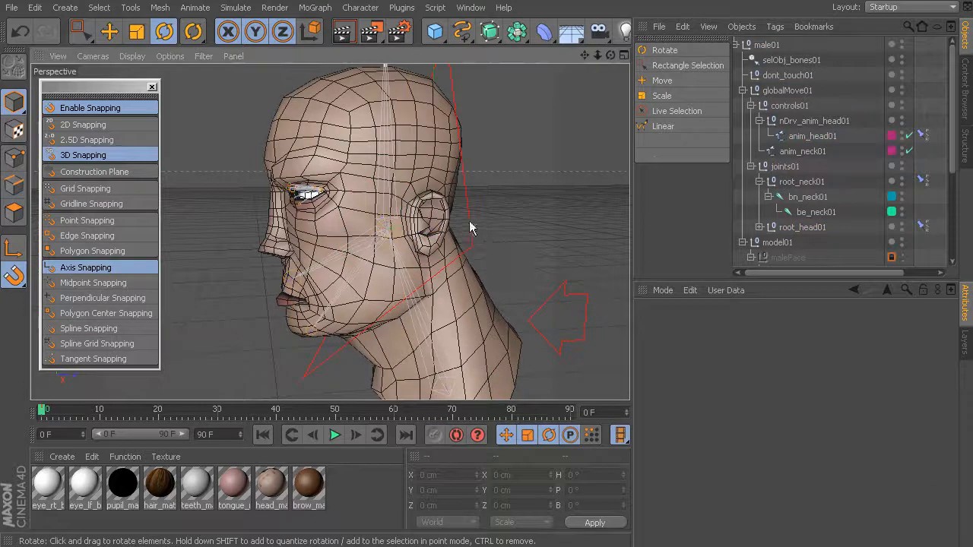
# - Add a rotation constraint to the nDrv_anim_head01 null with anim_neck01 as its target
pyautogui.keyDown('alt'); pyautogui.moveTo(475, 253); pyautogui.dragTo(465, 252); pyautogui.keyUp('alt')
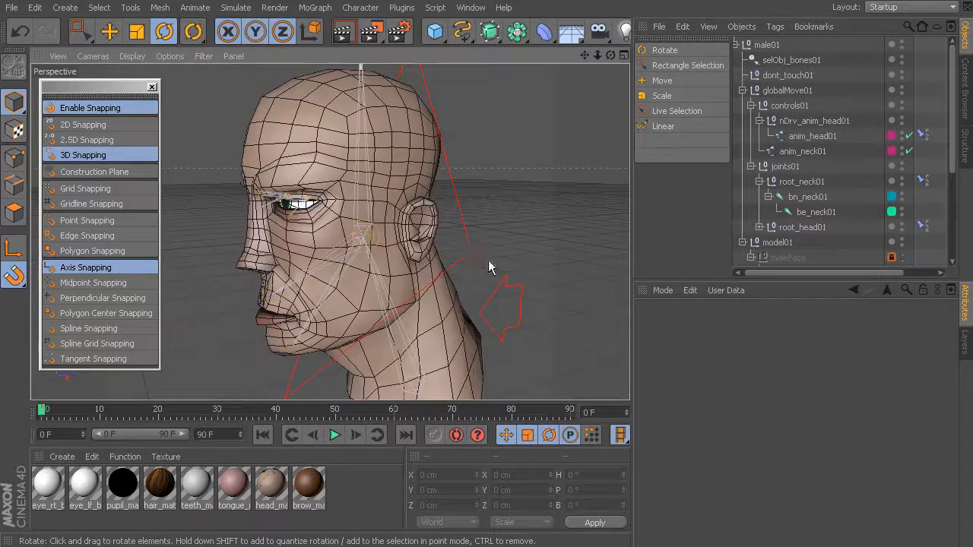
pyautogui.keyDown('alt'); pyautogui.moveTo(494, 286); pyautogui.dragTo(483, 278, button='right'); pyautogui.keyUp('alt')
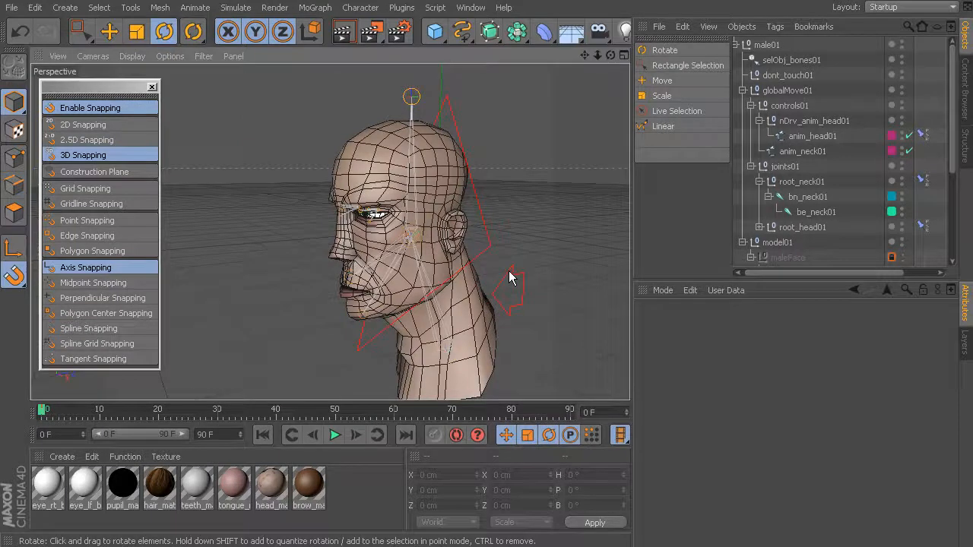
pyautogui.keyDown('alt'); pyautogui.moveTo(491, 233); pyautogui.dragTo(437, 225); pyautogui.keyUp('alt')
pyautogui.keyDown('alt'); pyautogui.moveTo(437, 226); pyautogui.dragTo(460, 228, button='right'); pyautogui.keyUp('alt')
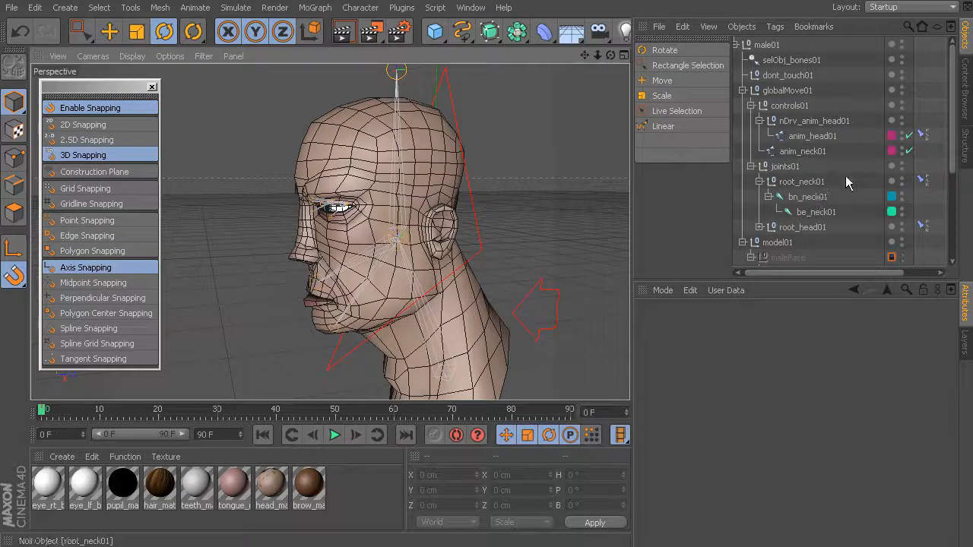
pyautogui.click(821, 123)
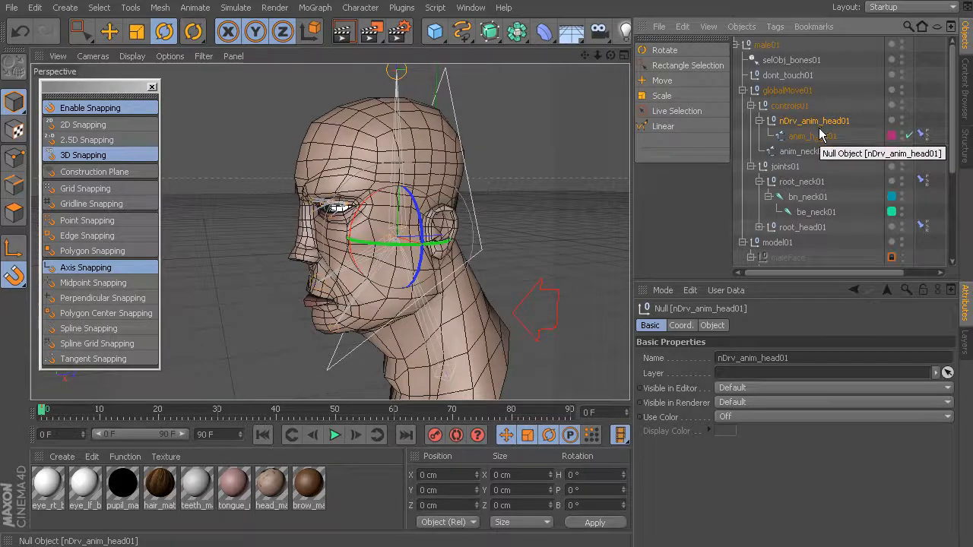
pyautogui.keyDown('shift'); pyautogui.click(538, 287); pyautogui.keyUp('shift')
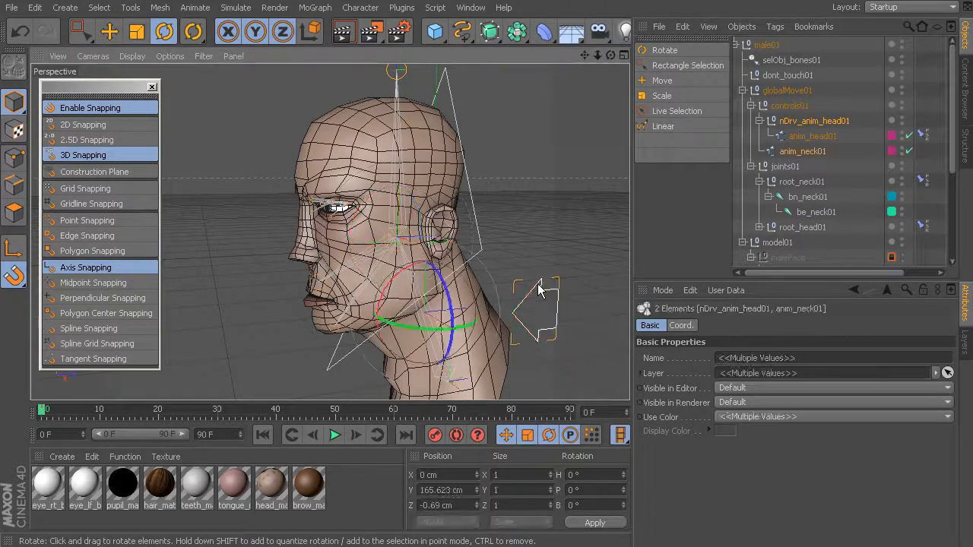
pyautogui.click(369, 9)
pyautogui.moveTo(388, 82)
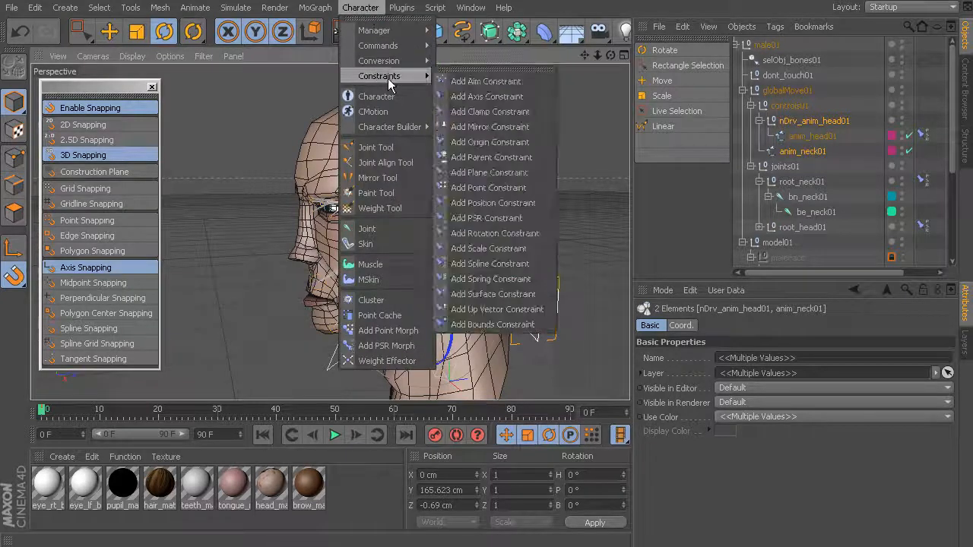
pyautogui.click(517, 238)
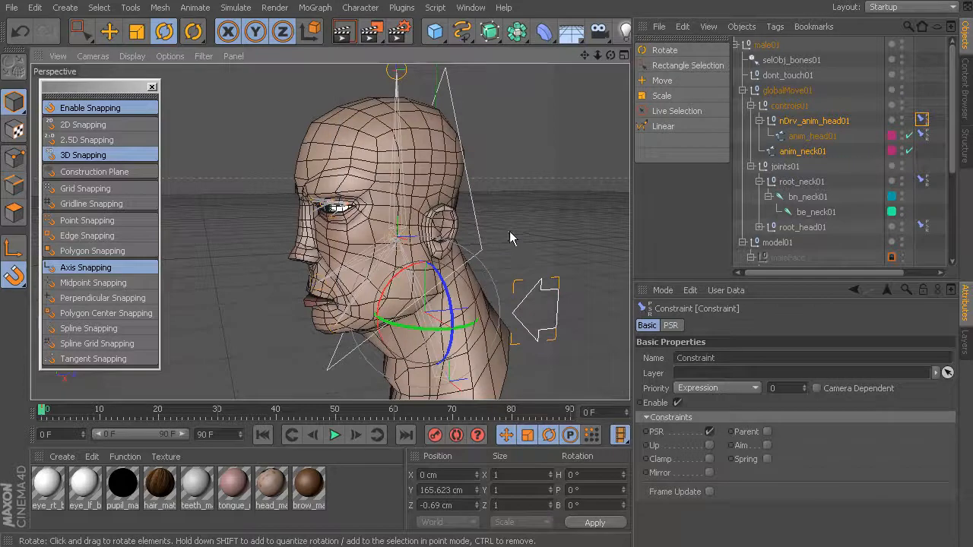
# - Test the rotation constraint by rotating anim_neck01, undo the rotation and select the anim_head01 controller
pyautogui.click(521, 227)
pyautogui.click(532, 295)
pyautogui.scroll(-3, 544, 300)
pyautogui.keyDown('alt'); pyautogui.moveTo(544, 299); pyautogui.dragTo(472, 285); pyautogui.keyUp('alt')
pyautogui.hotkey('ctrl', 'z')
pyautogui.click(484, 187)
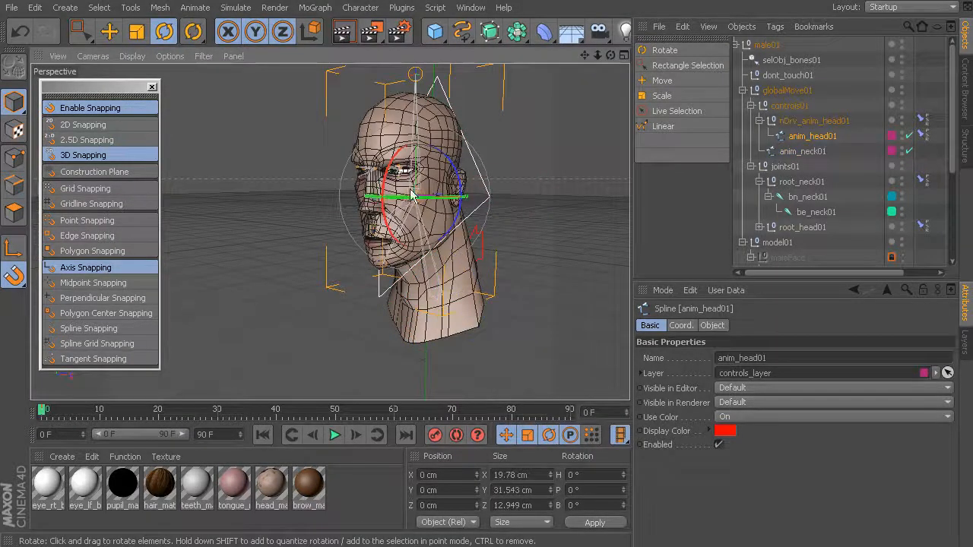
# - Set the nDrv_anim_head01 constraint's Strength to 0 %, test it by rotating anim_neck01, and restore the Strength to 100 %
pyautogui.click(484, 242)
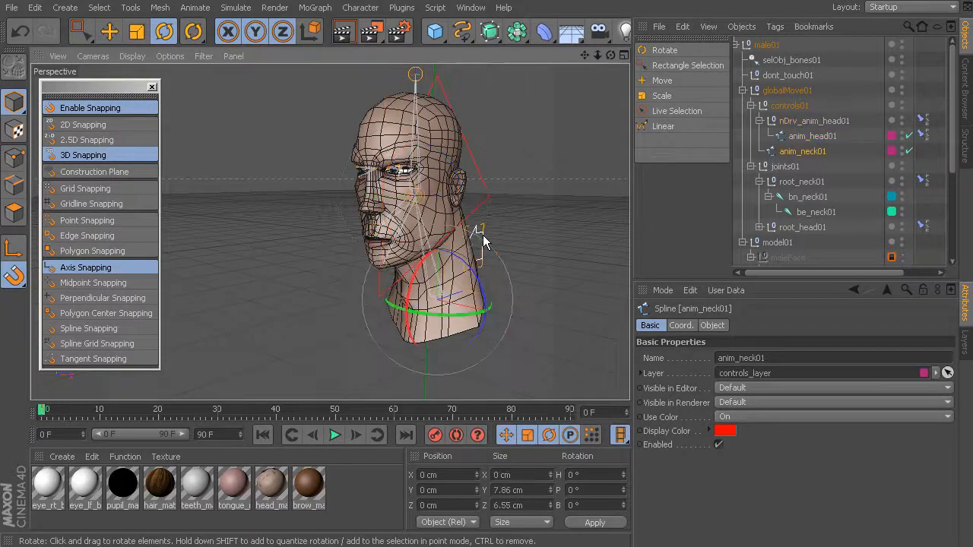
pyautogui.click(923, 136)
pyautogui.click(922, 121)
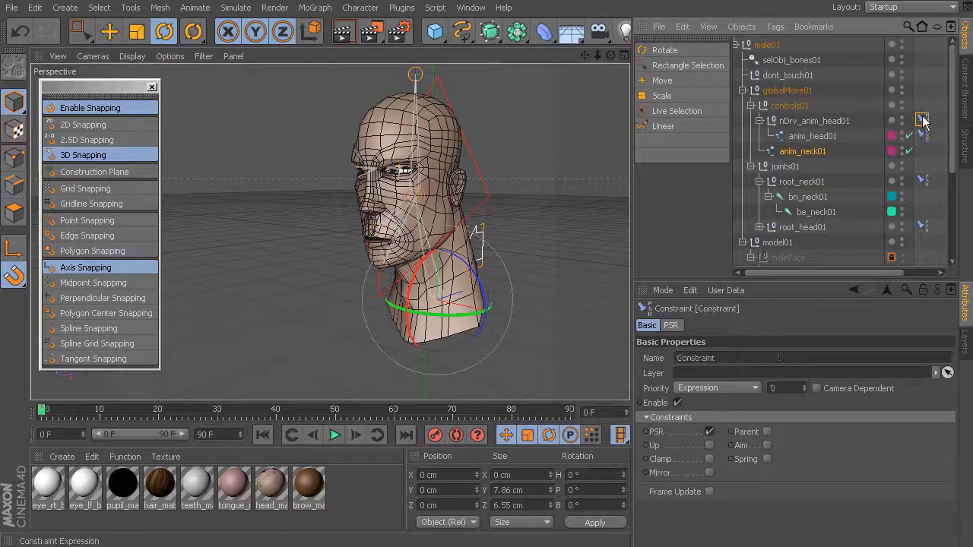
pyautogui.click(670, 326)
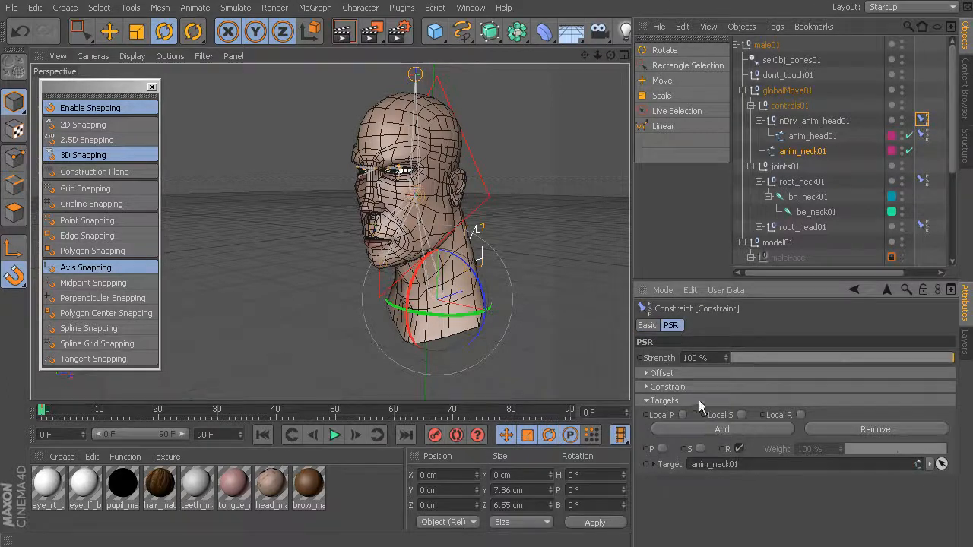
pyautogui.moveTo(757, 355); pyautogui.dragTo(727, 357)
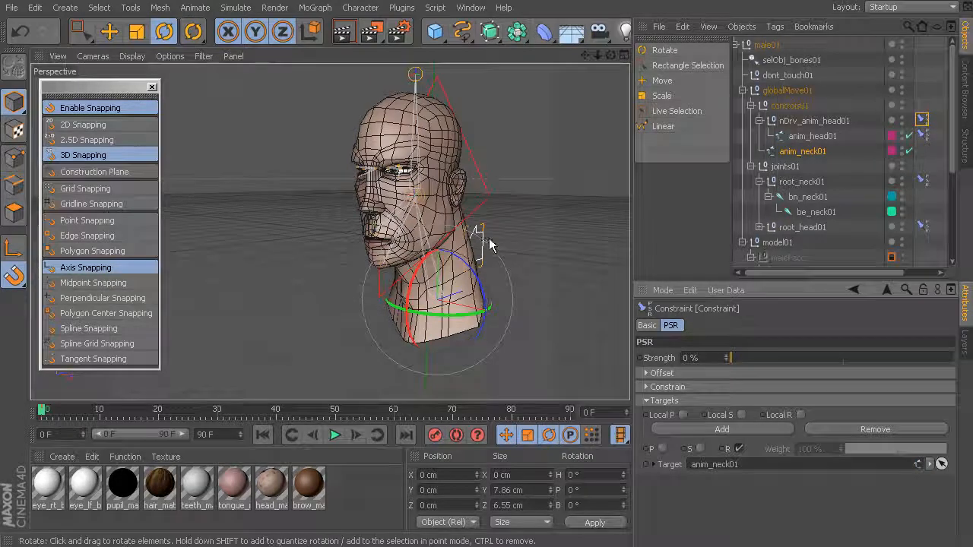
pyautogui.moveTo(448, 282); pyautogui.dragTo(431, 295)
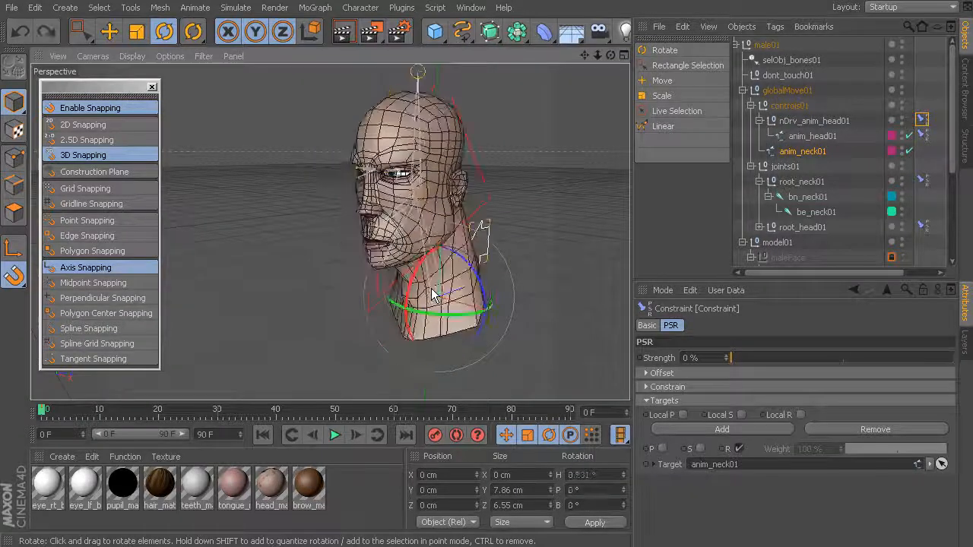
pyautogui.moveTo(731, 357); pyautogui.dragTo(959, 367)
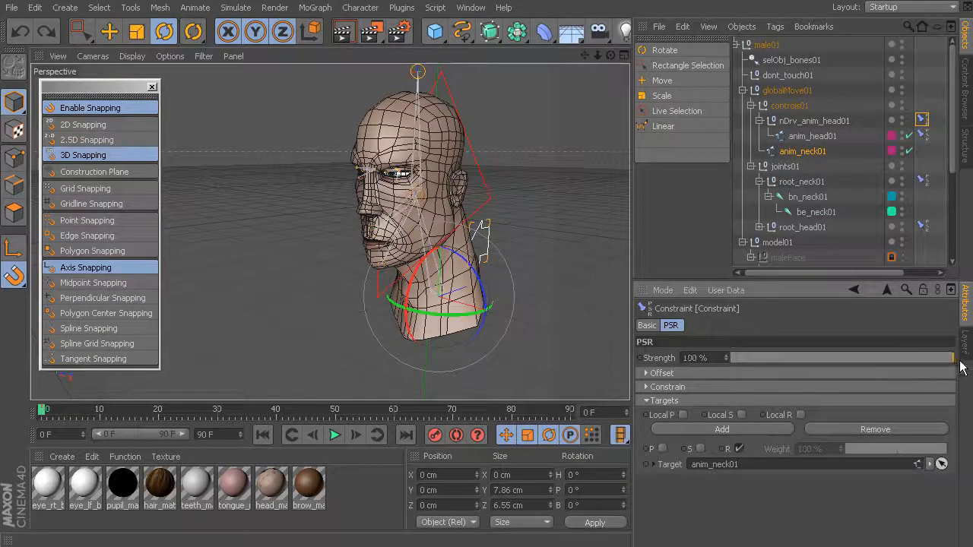
# - Name the constraint tag on the nDrv_anim_head01 null rotConstraint_nDrv_anim_head01
pyautogui.keyDown('alt'); pyautogui.moveTo(494, 281); pyautogui.dragTo(456, 268); pyautogui.keyUp('alt')
pyautogui.click(646, 325)
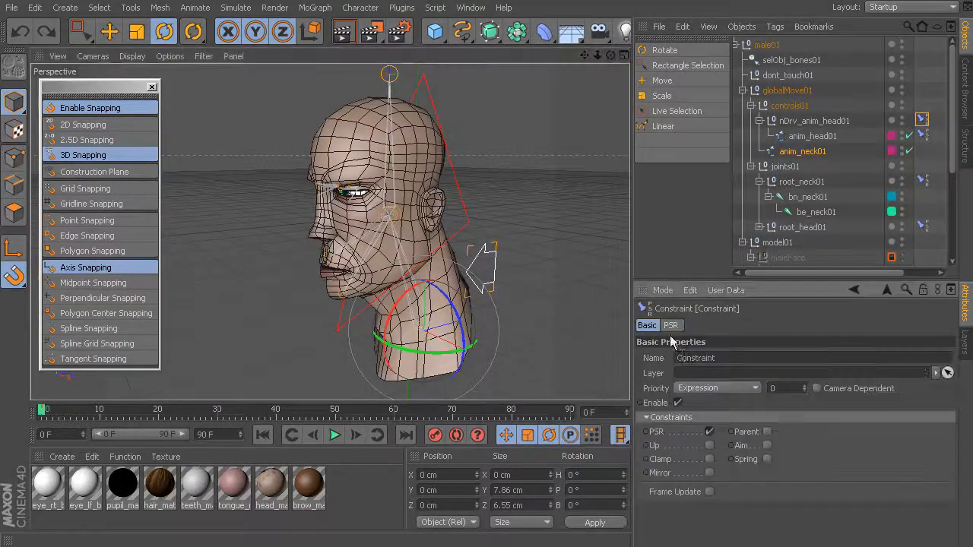
pyautogui.click(679, 357)
pyautogui.write('not')
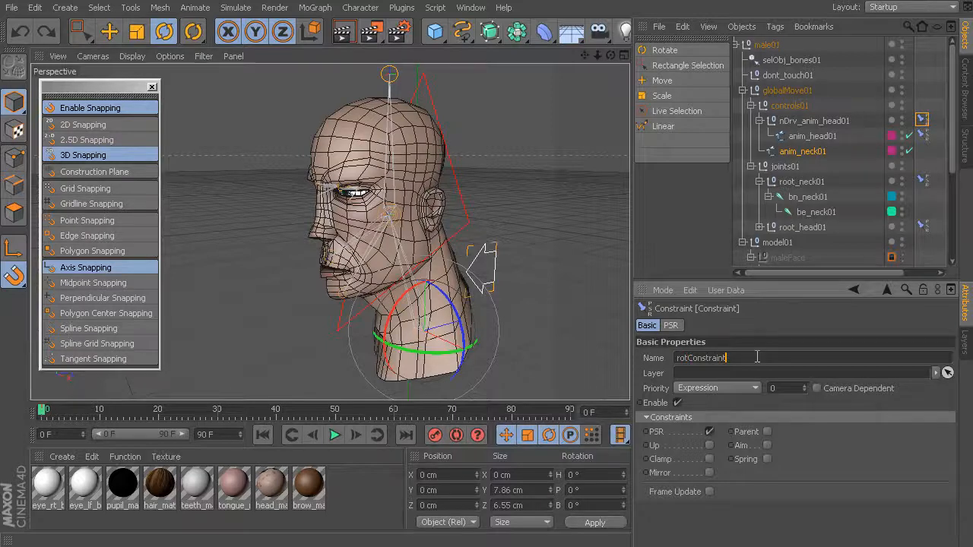
pyautogui.write('_')
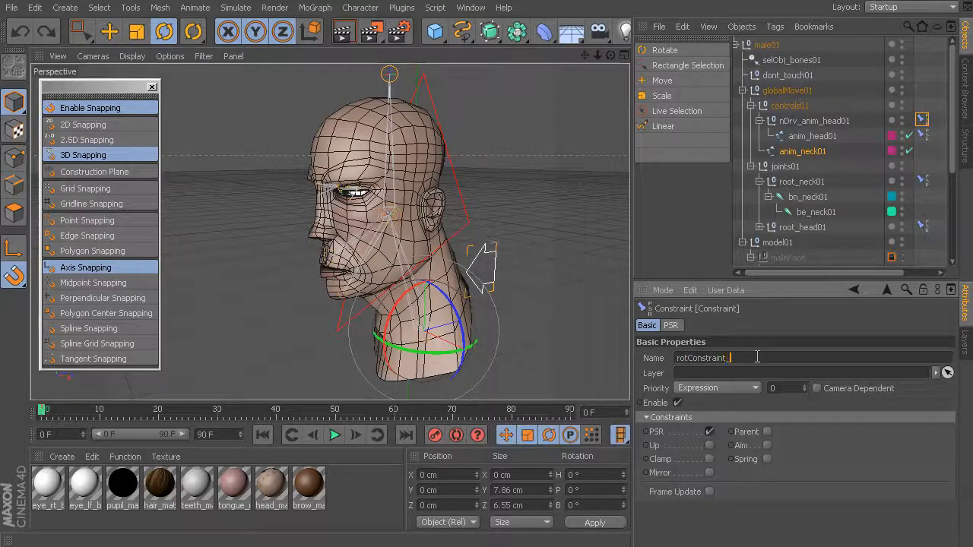
pyautogui.write('nDrv_anim_head')
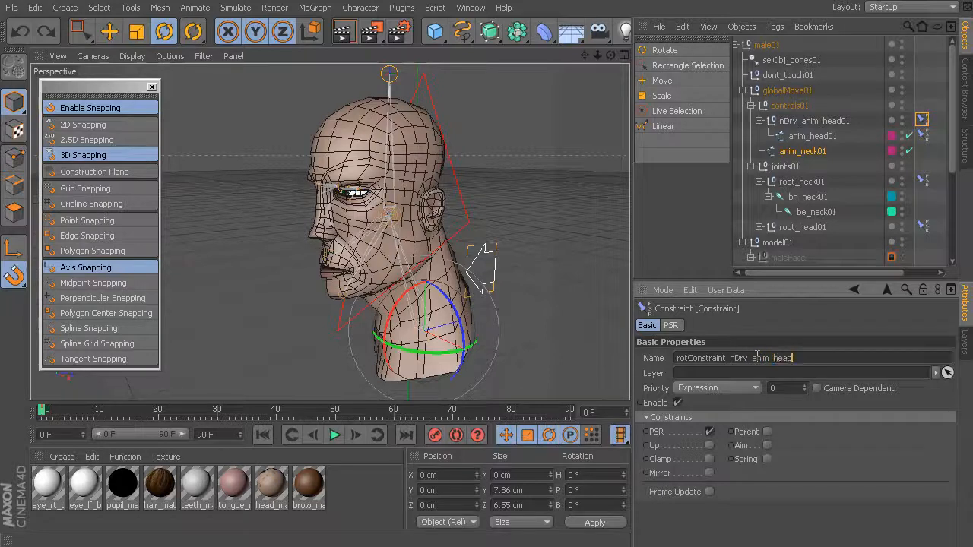
pyautogui.press('Return')
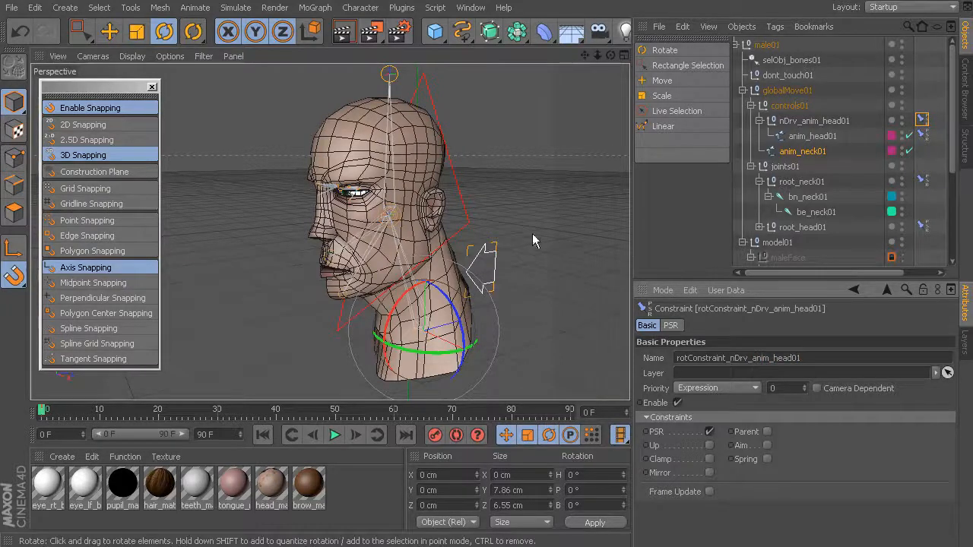
# - Deselect everything and close the floating snapping palette
pyautogui.click(502, 238)
pyautogui.keyDown('alt'); pyautogui.moveTo(502, 237); pyautogui.dragTo(443, 263, button='middle'); pyautogui.keyUp('alt')
pyautogui.keyDown('alt'); pyautogui.moveTo(444, 263); pyautogui.dragTo(411, 255, button='right'); pyautogui.keyUp('alt')
pyautogui.keyDown('alt'); pyautogui.moveTo(411, 254); pyautogui.dragTo(428, 238); pyautogui.keyUp('alt')
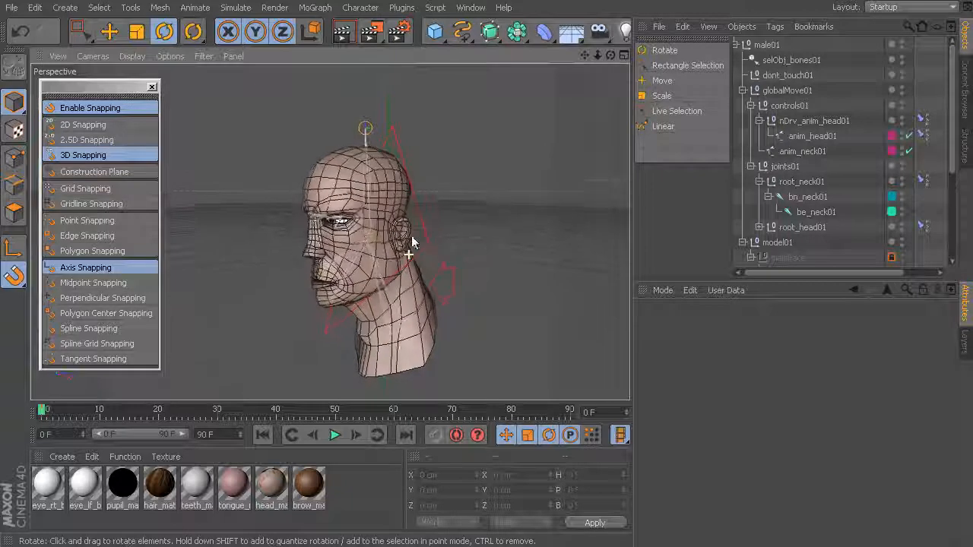
pyautogui.click(151, 87)
pyautogui.keyDown('alt'); pyautogui.moveTo(300, 231); pyautogui.dragTo(270, 230, button='middle'); pyautogui.keyUp('alt')
pyautogui.keyDown('alt'); pyautogui.moveTo(270, 230); pyautogui.dragTo(276, 212); pyautogui.keyUp('alt')
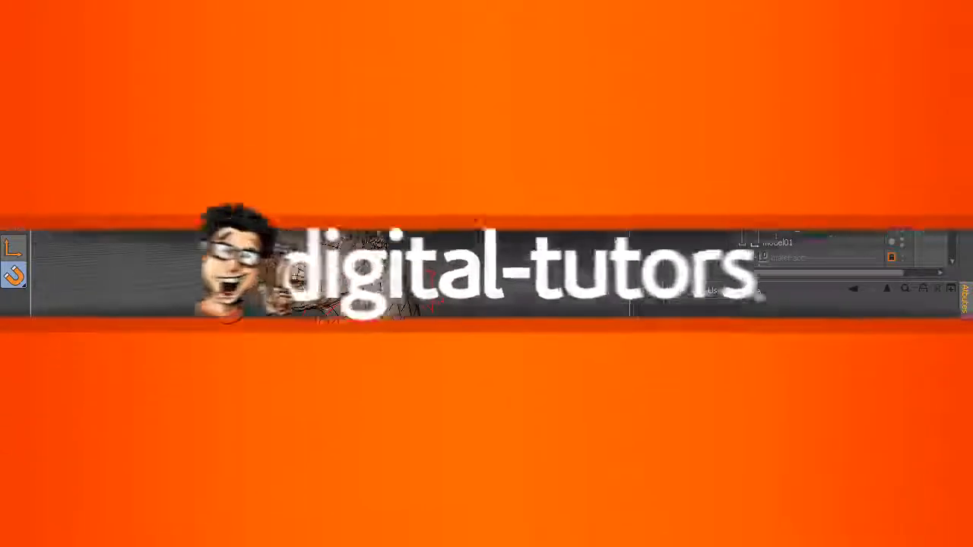